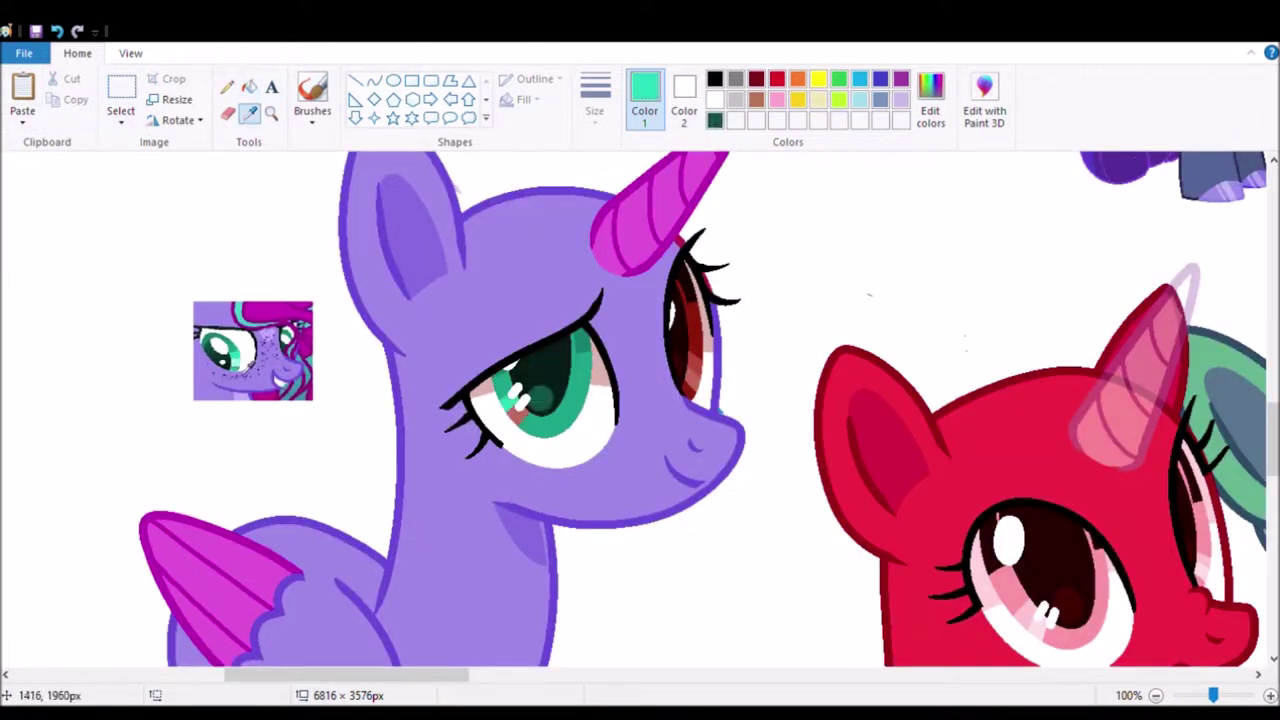
Step: Fill the purple pony's far eye with the reference's teal iris shades and dark green pupil
{"action": "scroll", "coordinate": [699, 390], "scroll_direction": "up", "scroll_amount": 1}
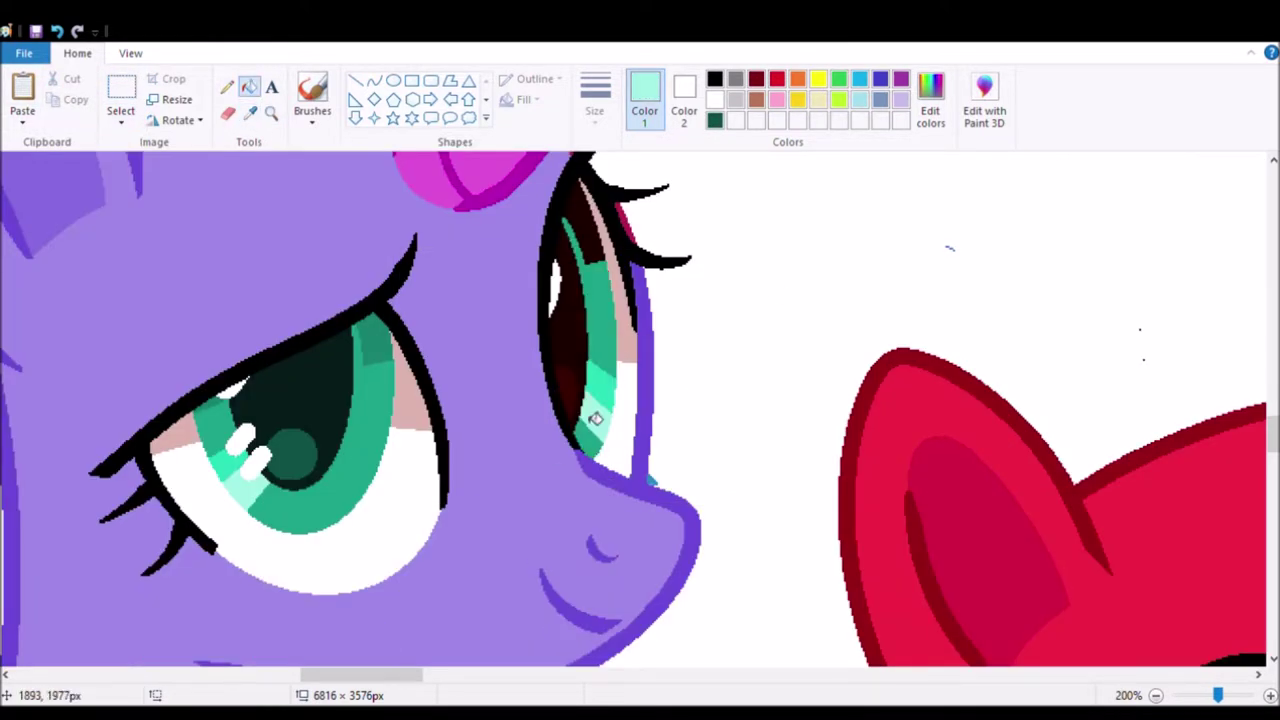
{"action": "left_click", "coordinate": [150, 300]}
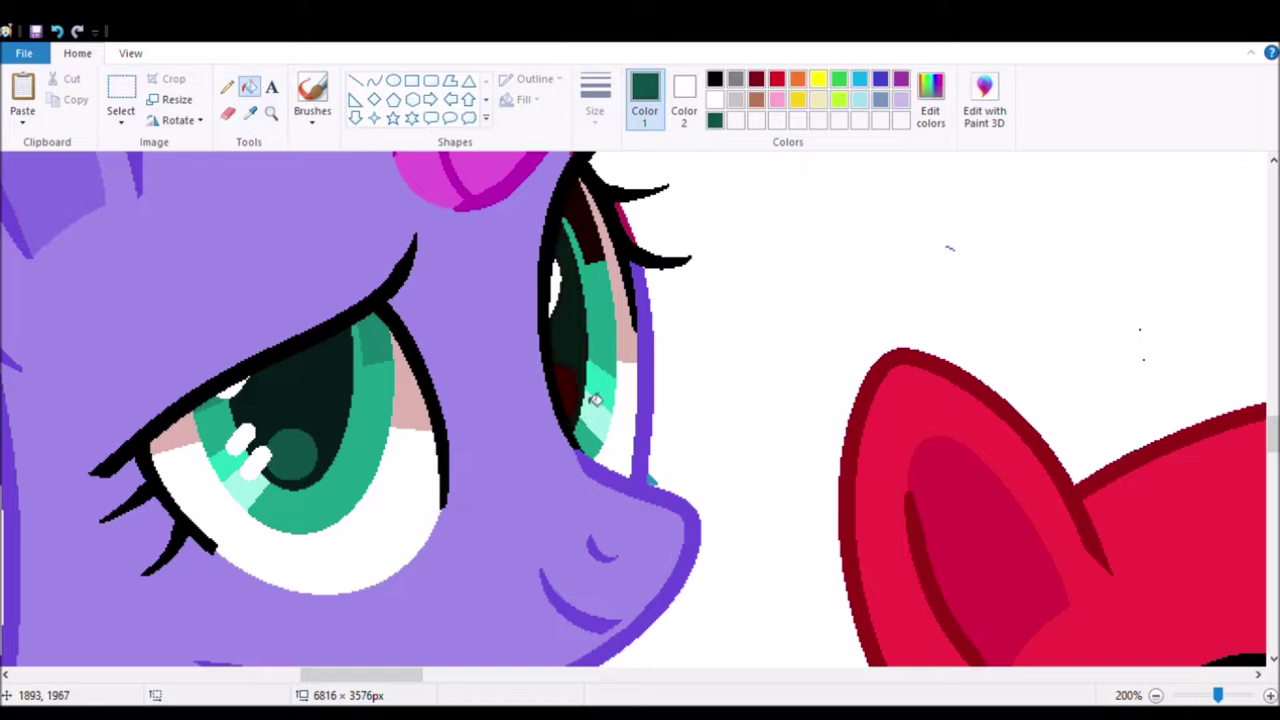
{"action": "scroll", "coordinate": [805, 513], "scroll_direction": "down", "scroll_amount": 3}
{"action": "scroll", "coordinate": [300, 300], "scroll_direction": "up", "scroll_amount": 3}
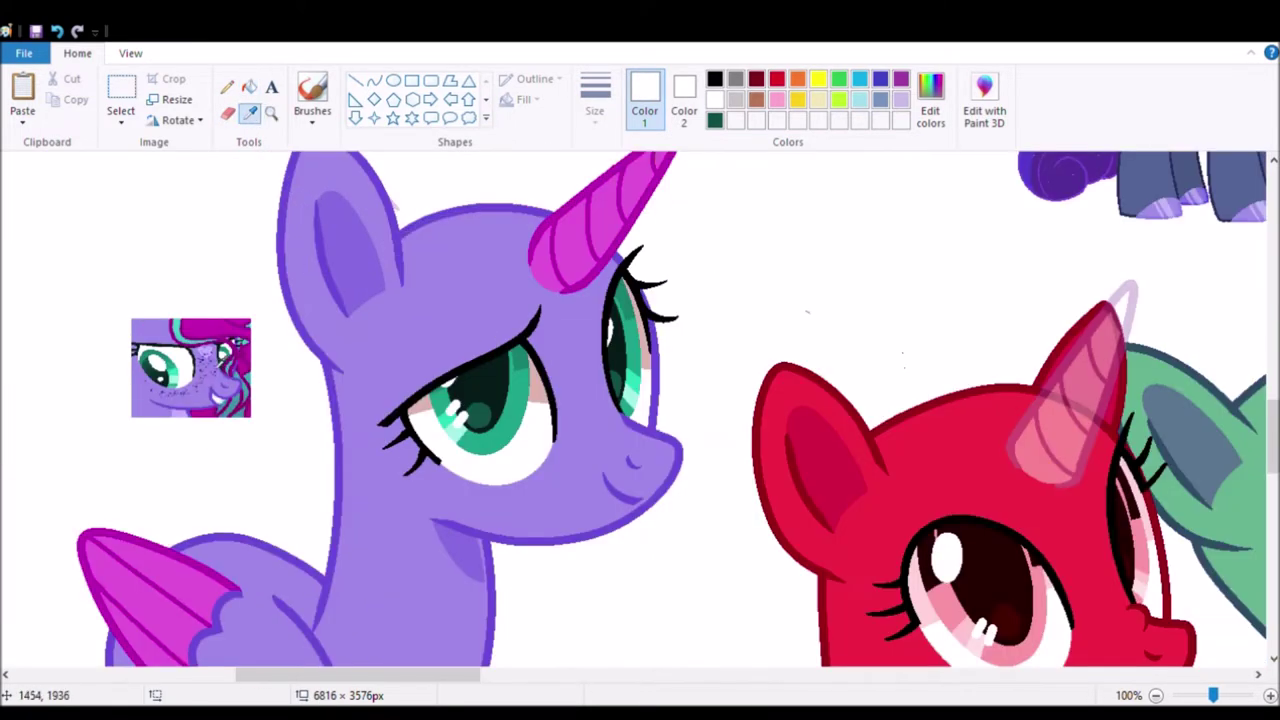
{"action": "left_click", "coordinate": [509, 349]}
Step: Fill the red pony's body and wing with the light pink picked from the small pink pony reference
{"action": "left_click", "coordinate": [250, 112]}
{"action": "scroll", "coordinate": [450, 545], "scroll_direction": "down", "scroll_amount": 2}
{"action": "left_click", "coordinate": [449, 543]}
{"action": "left_click", "coordinate": [400, 300]}
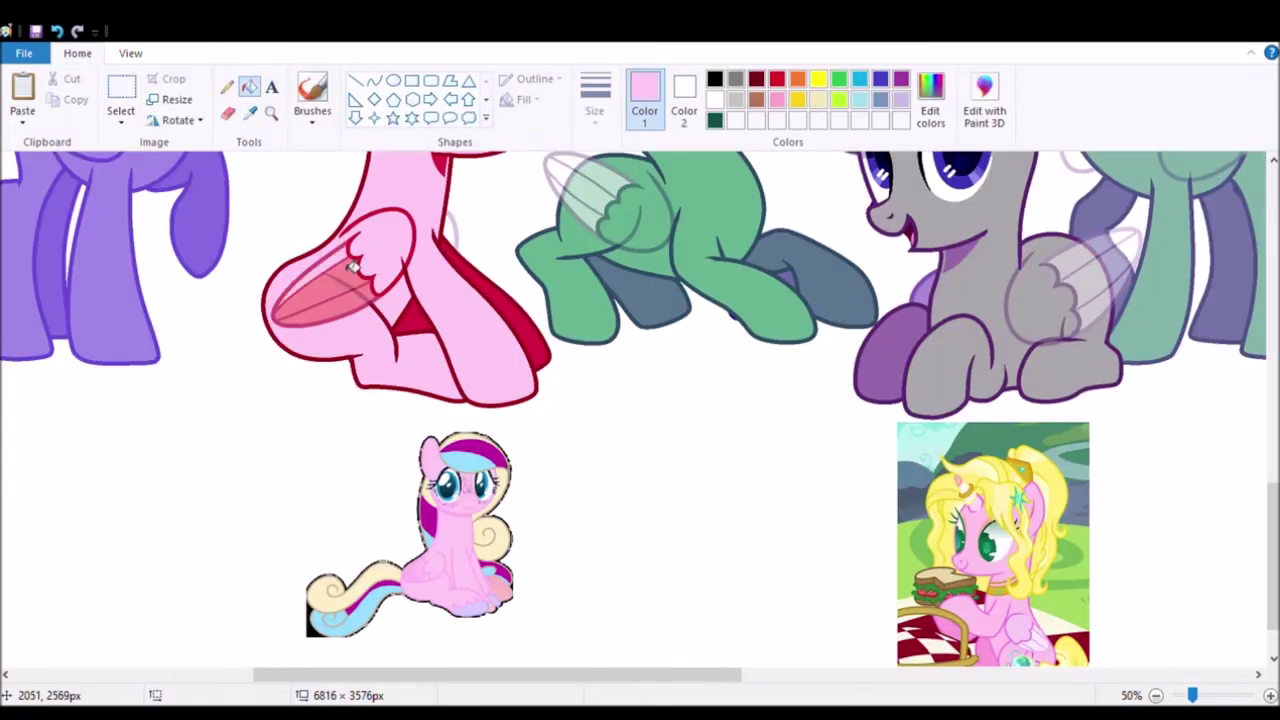
{"action": "left_click", "coordinate": [325, 285]}
Step: Paint out the translucent horn over the pink pony's far ear using the ear's crimson, dark red and background white
{"action": "scroll", "coordinate": [400, 350], "scroll_direction": "up", "scroll_amount": 3}
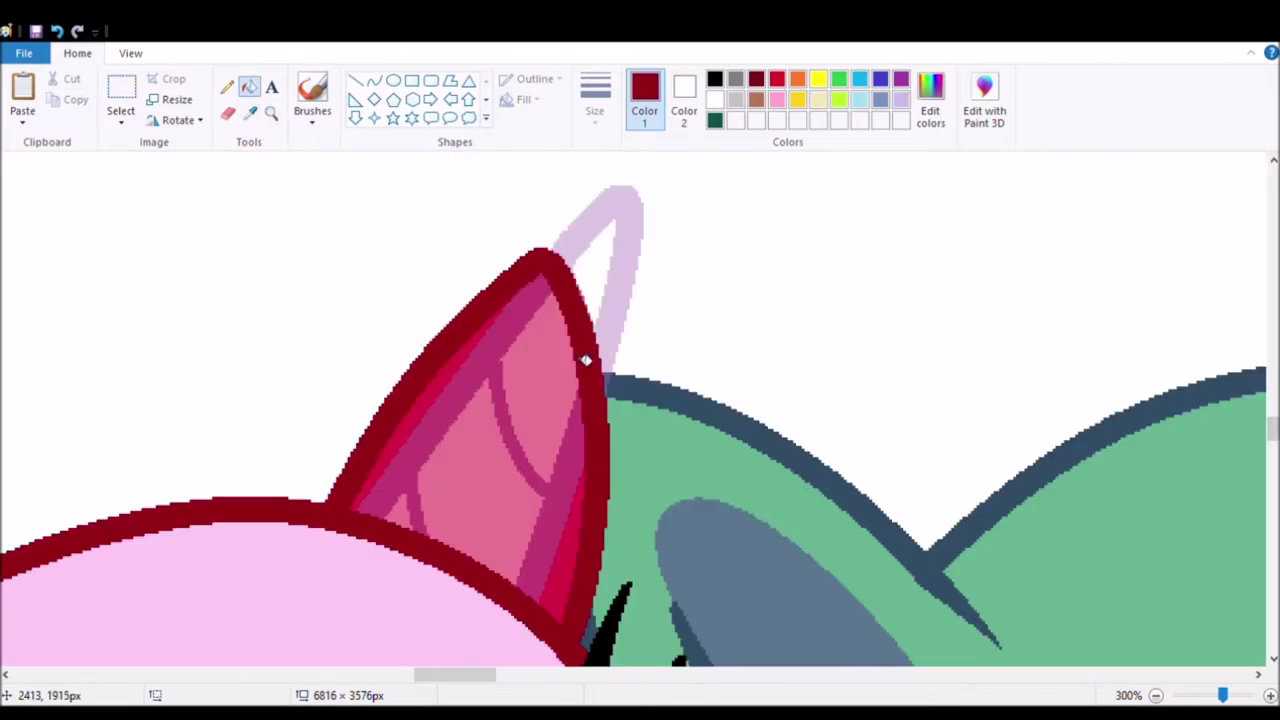
{"action": "right_click", "coordinate": [585, 360]}
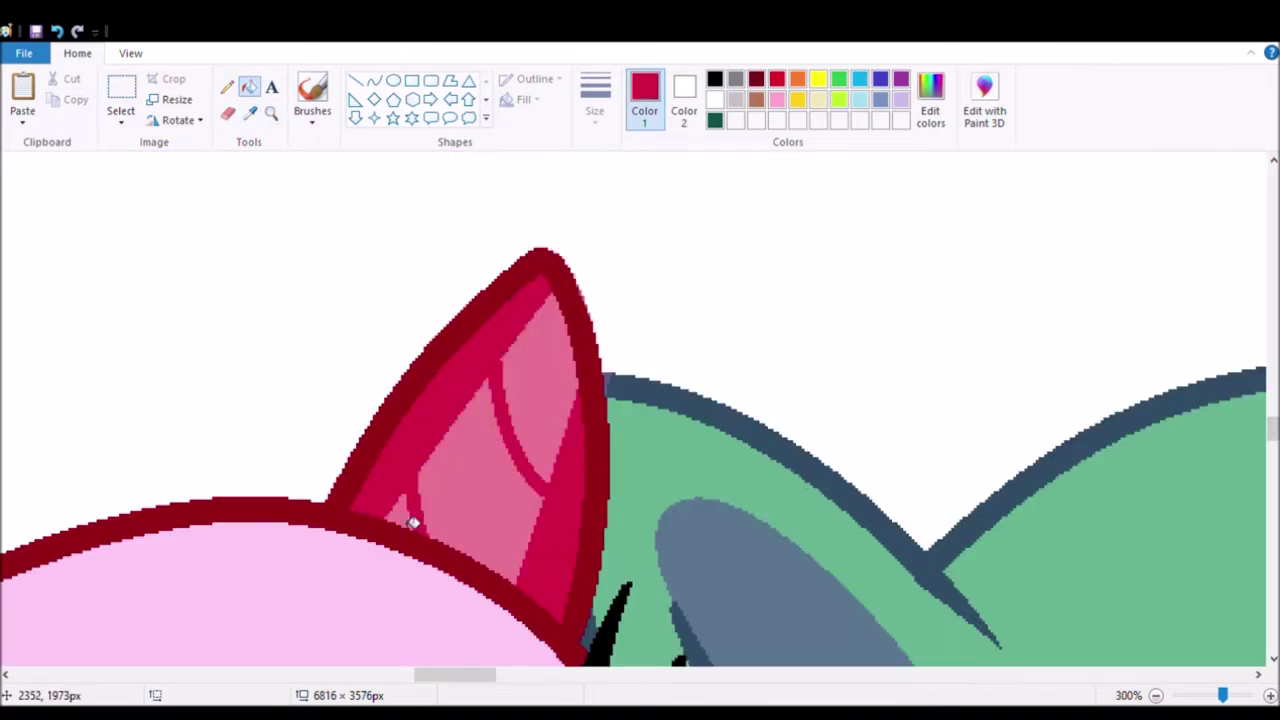
{"action": "scroll", "coordinate": [440, 440], "scroll_direction": "down", "scroll_amount": 3}
{"action": "scroll", "coordinate": [405, 401], "scroll_direction": "up", "scroll_amount": 3}
{"action": "scroll", "coordinate": [405, 401], "scroll_direction": "down", "scroll_amount": 3}
{"action": "scroll", "coordinate": [405, 401], "scroll_direction": "up", "scroll_amount": 3}
{"action": "scroll", "coordinate": [389, 486], "scroll_direction": "down", "scroll_amount": 5}
Step: Recolour the pink pony's dark red outlines with a slightly deeper pink than the body
{"action": "left_click", "coordinate": [250, 112]}
{"action": "left_click", "coordinate": [586, 358]}
{"action": "left_click", "coordinate": [1155, 695]}
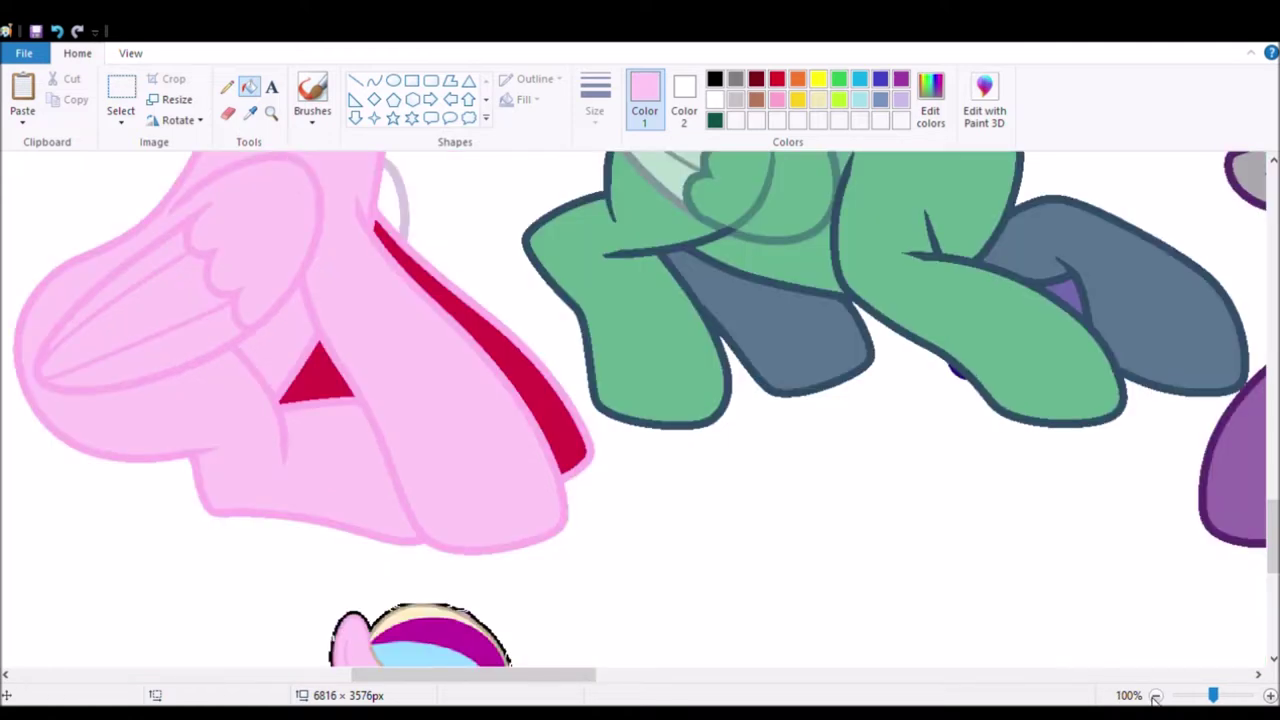
{"action": "left_click", "coordinate": [1155, 695]}
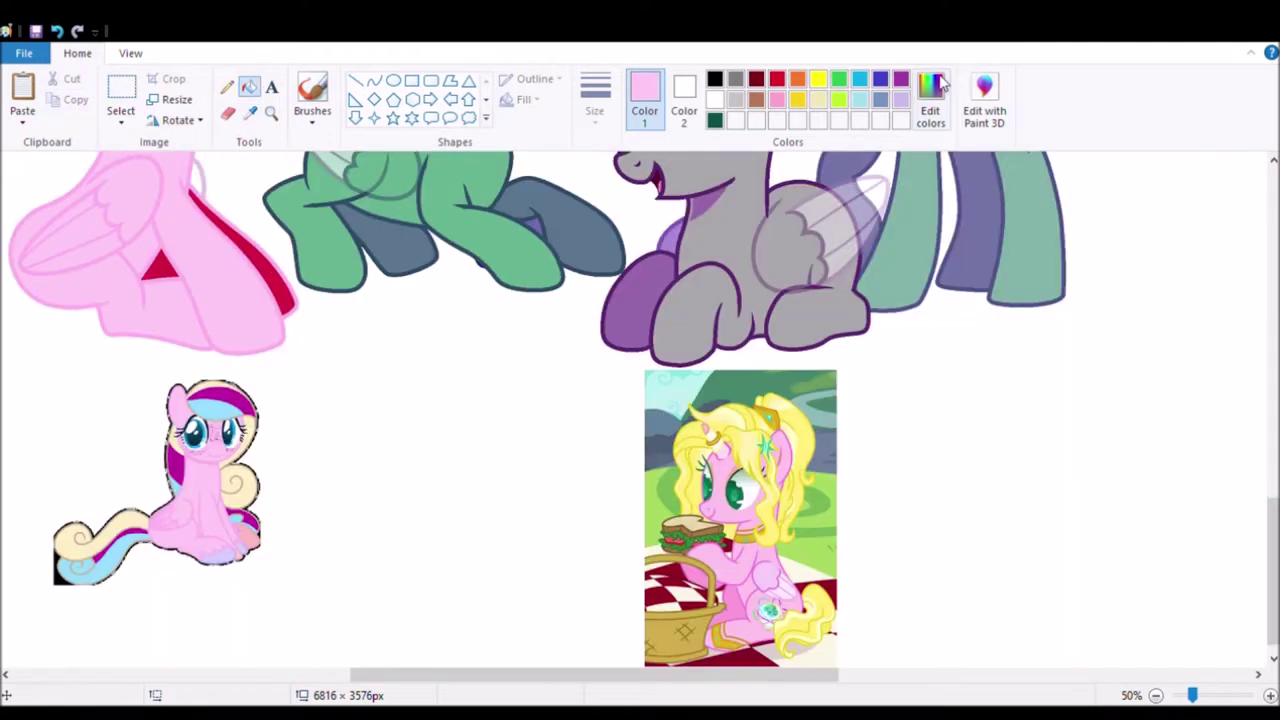
Step: Fill the pink pony's crimson ears and far legs with custom pink and give its outlines a deeper pink
{"action": "left_click", "coordinate": [1155, 695]}
{"action": "left_click", "coordinate": [1155, 695]}
{"action": "left_click", "coordinate": [271, 112]}
{"action": "left_click", "coordinate": [339, 474]}
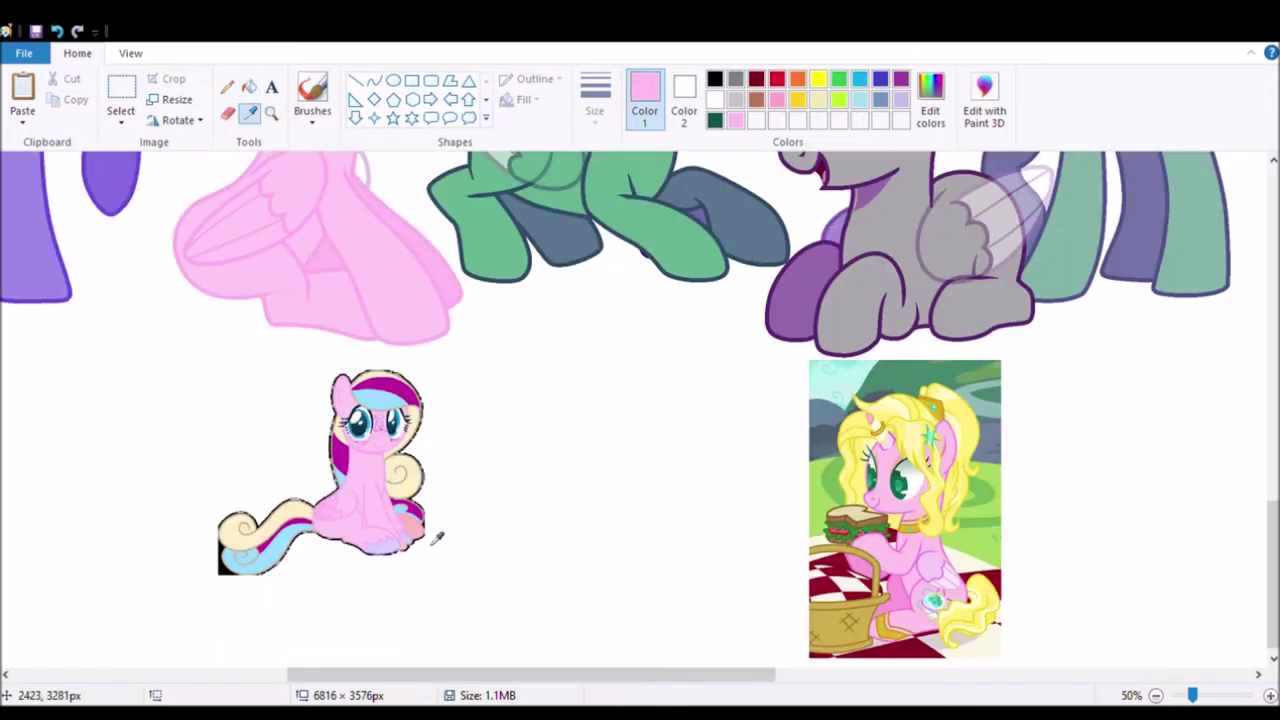
{"action": "left_click", "coordinate": [437, 538]}
{"action": "scroll", "coordinate": [437, 538], "scroll_direction": "up", "scroll_amount": 5}
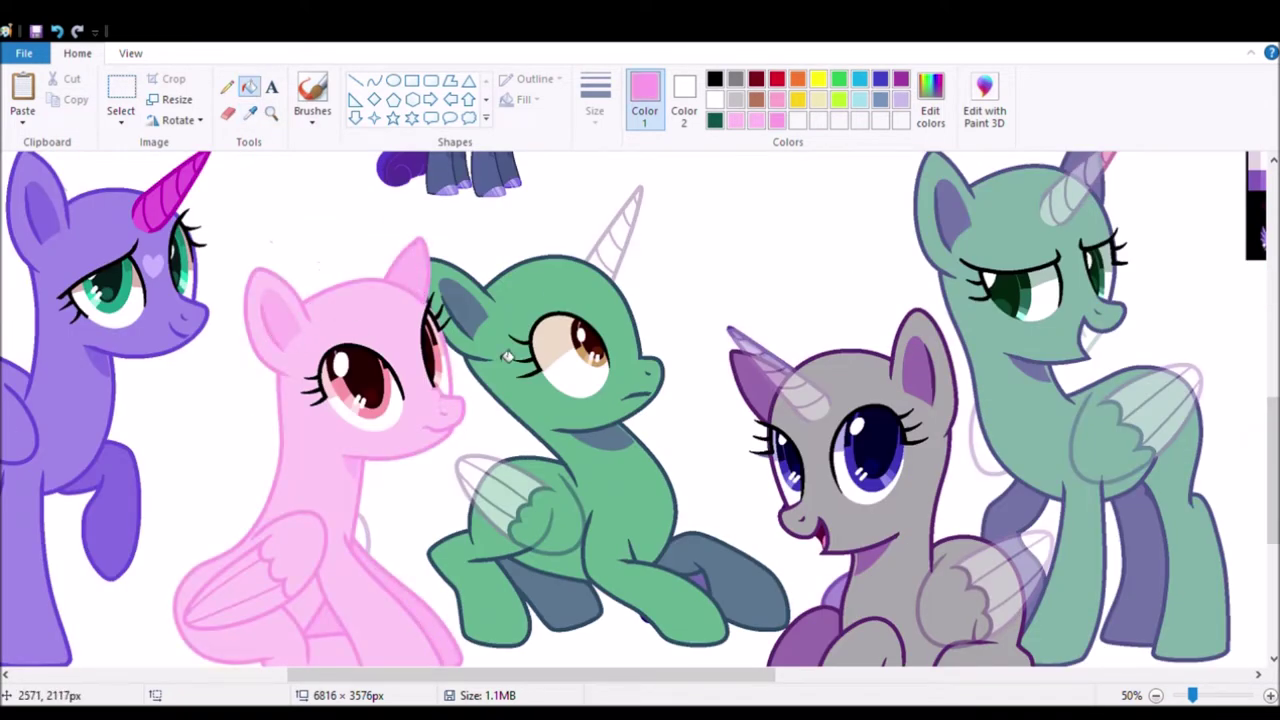
{"action": "scroll", "coordinate": [912, 655], "scroll_direction": "up", "scroll_amount": 3}
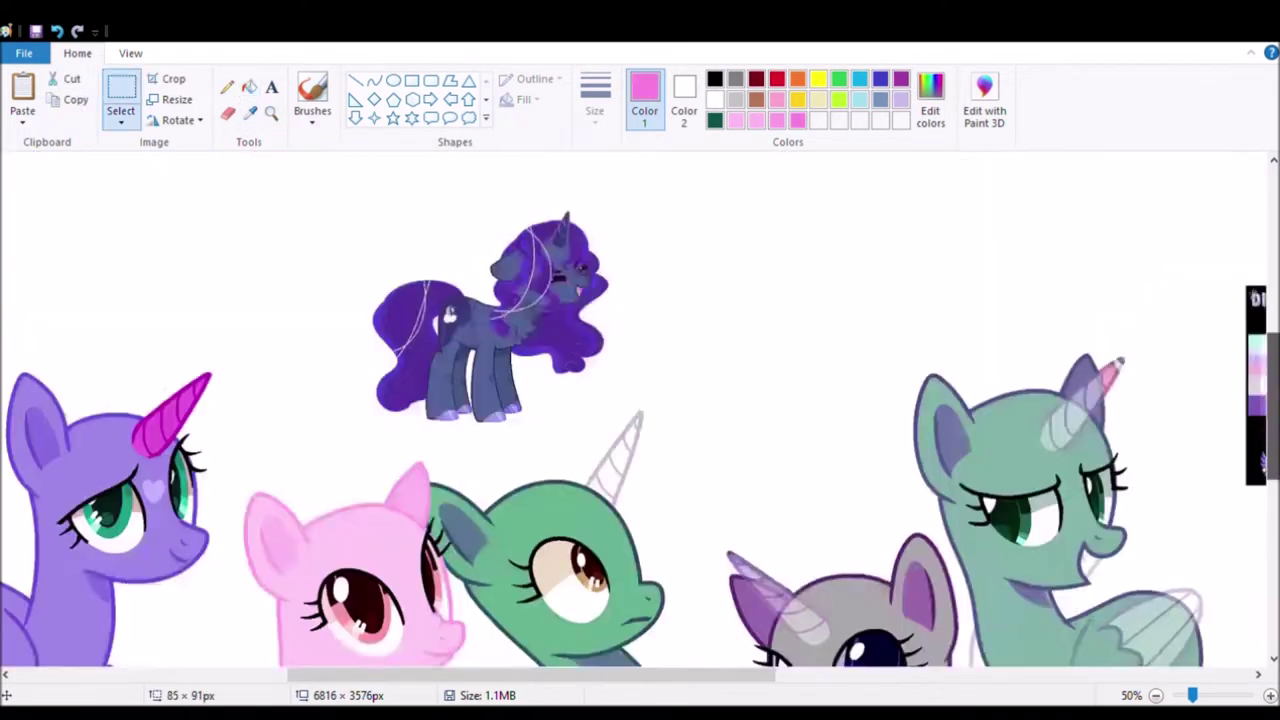
Step: Recolour the pink pony's irises and pupils with the blues and dark teal picked from the reference eye
{"action": "scroll", "coordinate": [453, 300], "scroll_direction": "up", "scroll_amount": 1}
{"action": "left_click", "coordinate": [250, 112]}
{"action": "left_click", "coordinate": [450, 235]}
{"action": "left_click", "coordinate": [560, 585]}
{"action": "left_click", "coordinate": [488, 540]}
{"action": "left_click", "coordinate": [680, 470]}
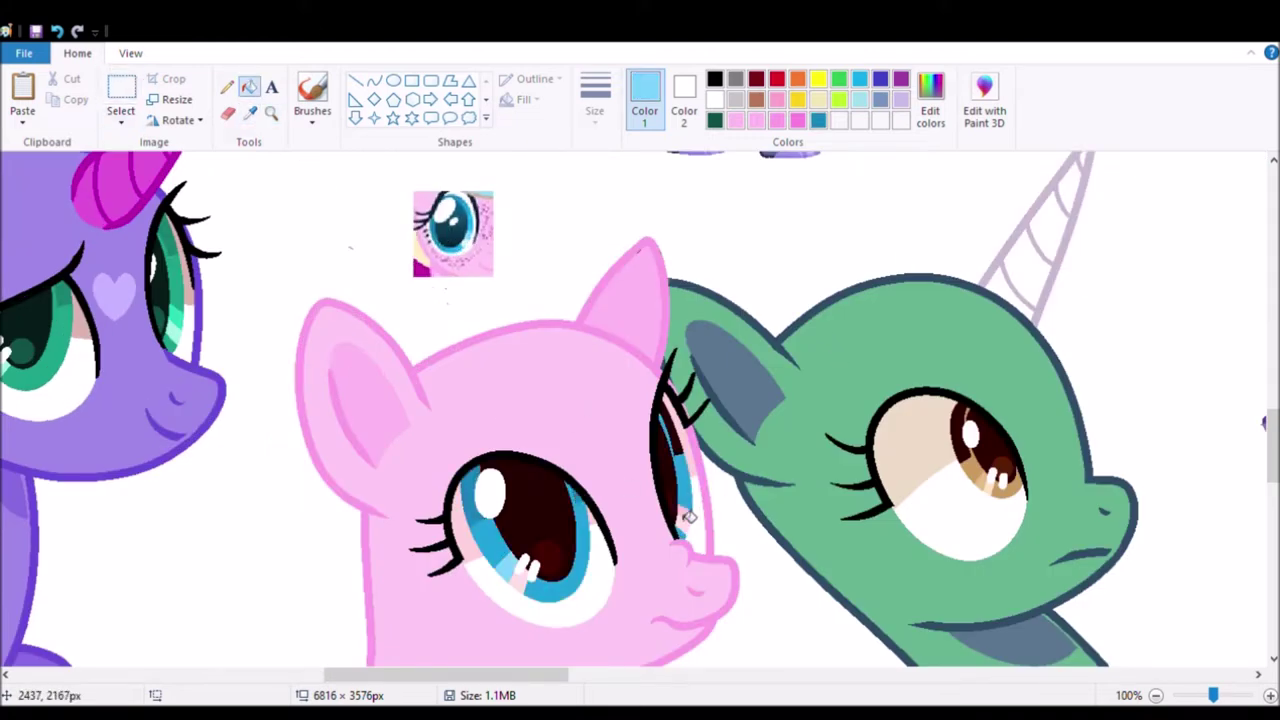
{"action": "left_click", "coordinate": [530, 520]}
{"action": "scroll", "coordinate": [316, 251], "scroll_direction": "down", "scroll_amount": 2}
{"action": "scroll", "coordinate": [316, 251], "scroll_direction": "up", "scroll_amount": 1}
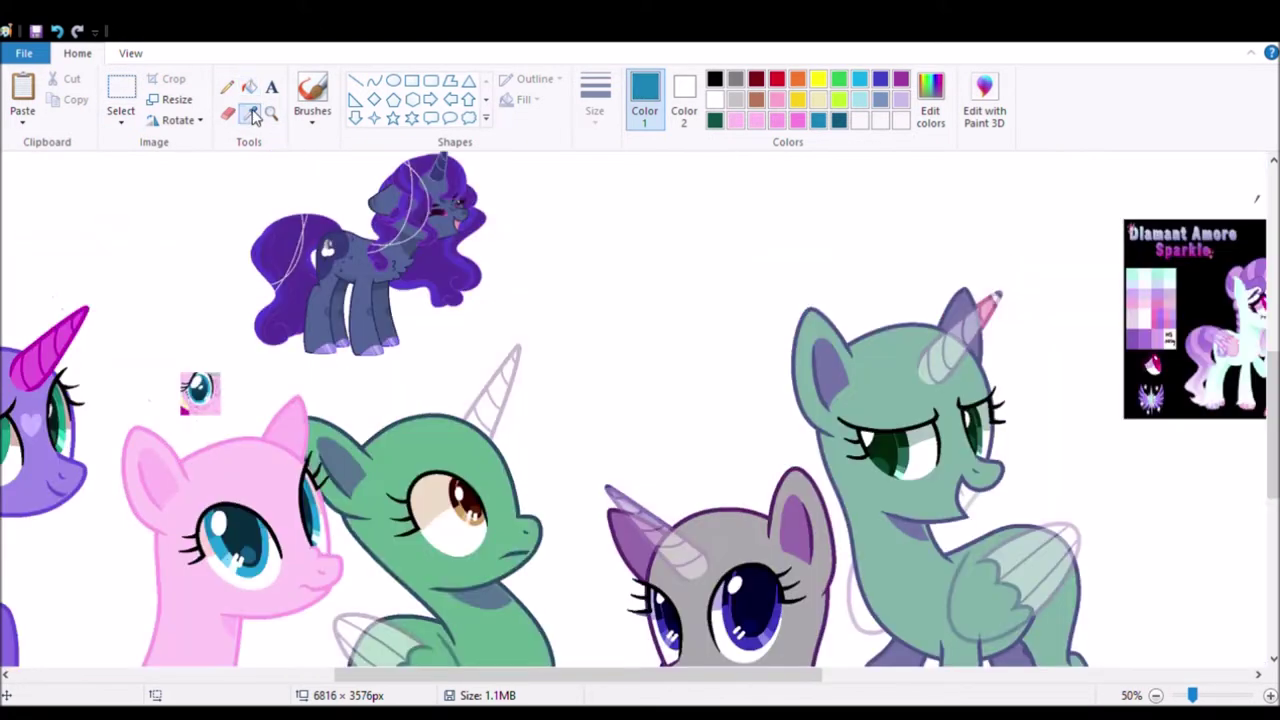
Step: Fill the green lying pony's body with the slate blue picked from the dark blue pony reference
{"action": "left_click", "coordinate": [250, 112]}
{"action": "left_click", "coordinate": [430, 215]}
{"action": "left_click", "coordinate": [430, 440]}
{"action": "scroll", "coordinate": [315, 456], "scroll_direction": "up", "scroll_amount": 2}
{"action": "left_click", "coordinate": [315, 456]}
Step: Paint out the blue lying pony's translucent wing and recolour its outlines, ear and far legs in darker blues
{"action": "left_click", "coordinate": [250, 112]}
{"action": "left_click", "coordinate": [440, 535]}
{"action": "left_click", "coordinate": [471, 528]}
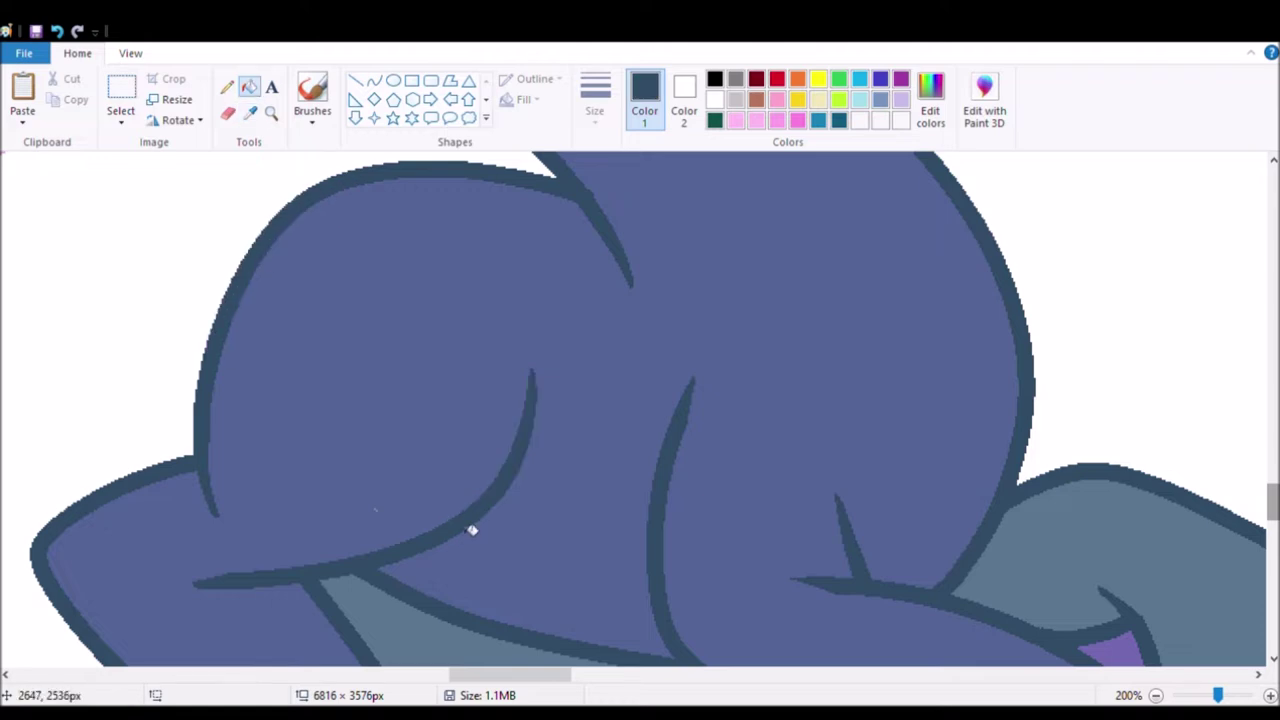
{"action": "scroll", "coordinate": [1037, 554], "scroll_direction": "down", "scroll_amount": 3}
{"action": "left_click", "coordinate": [271, 112]}
{"action": "left_click", "coordinate": [437, 431]}
{"action": "scroll", "coordinate": [420, 565], "scroll_direction": "down", "scroll_amount": 2}
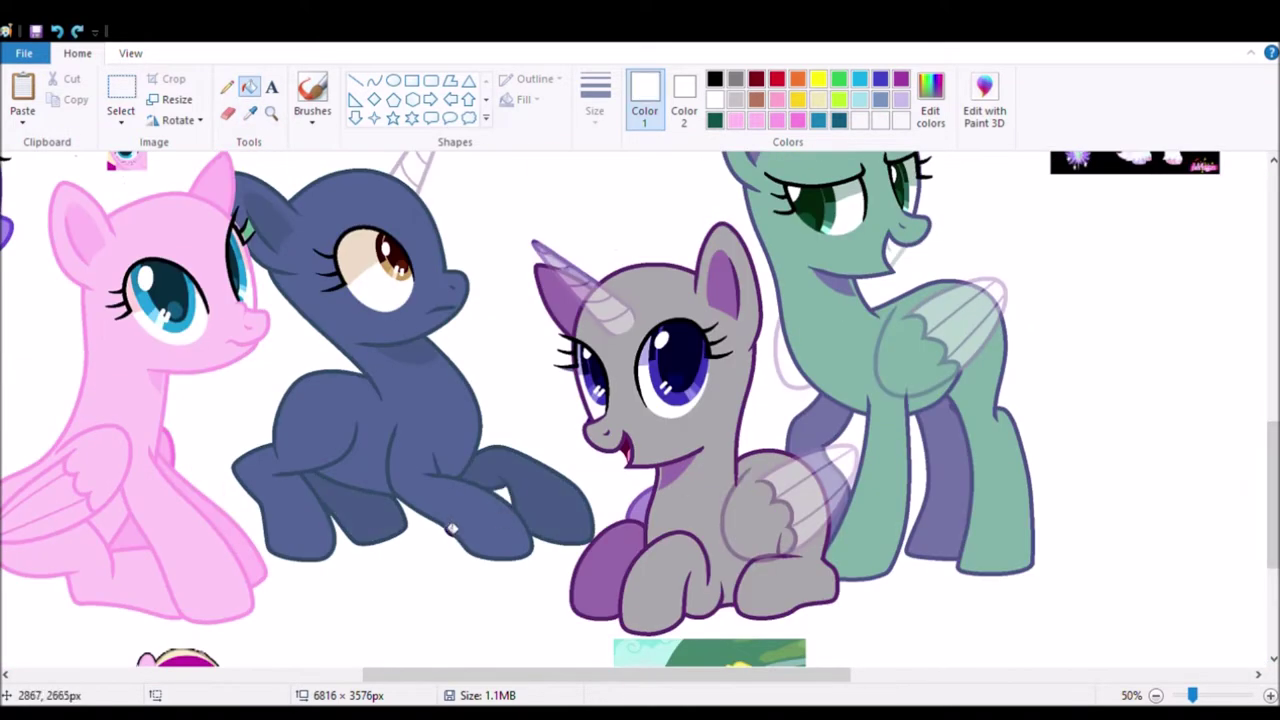
Step: Fill the blue lying pony's horn with dark blue and its spiral lines with a lighter blue
{"action": "scroll", "coordinate": [420, 565], "scroll_direction": "up", "scroll_amount": 2}
{"action": "scroll", "coordinate": [420, 420], "scroll_direction": "up", "scroll_amount": 1}
{"action": "left_click", "coordinate": [420, 420]}
{"action": "left_click", "coordinate": [24, 126]}
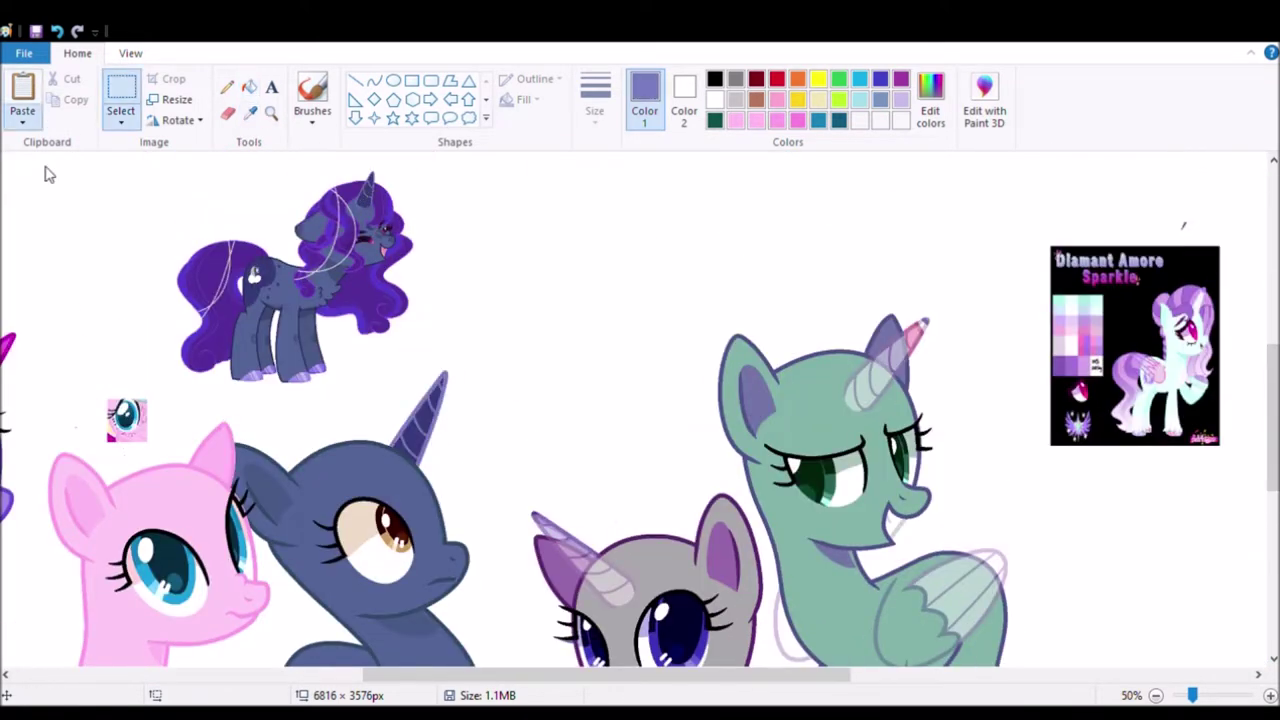
{"action": "left_click", "coordinate": [271, 112]}
{"action": "left_click", "coordinate": [449, 396]}
{"action": "left_click", "coordinate": [1000, 520]}
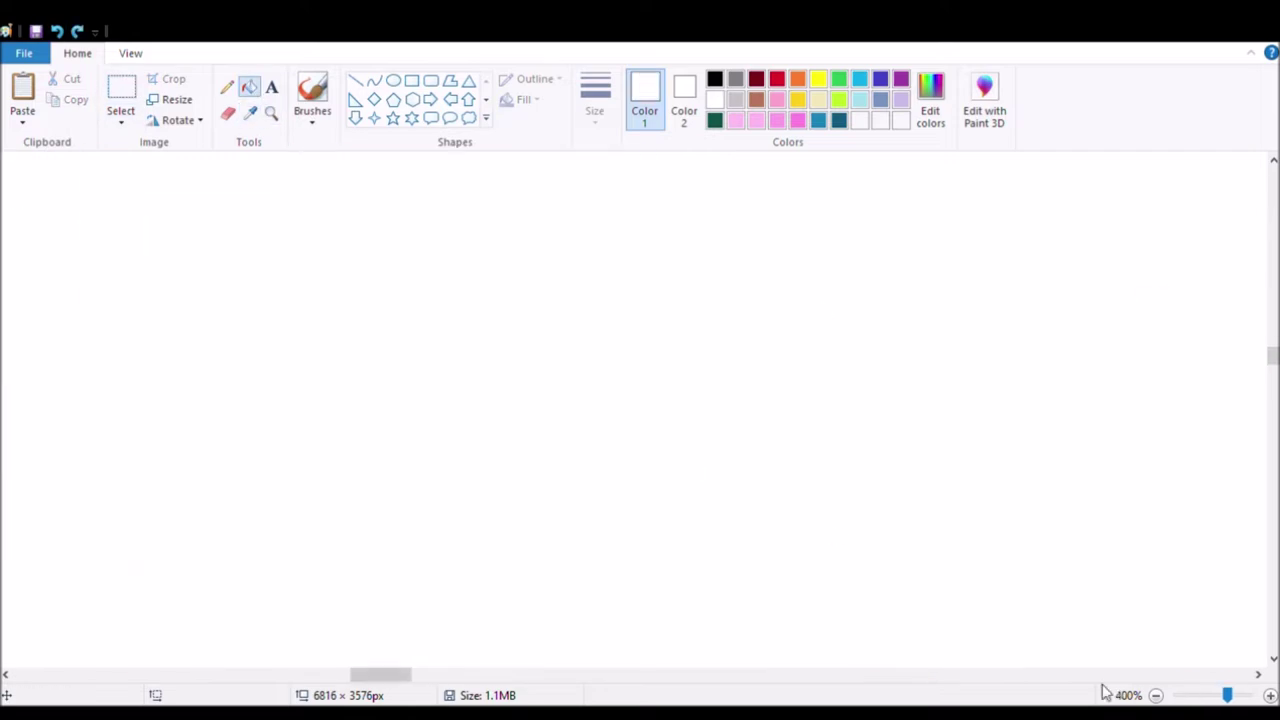
{"action": "right_click", "coordinate": [837, 534]}
{"action": "right_click", "coordinate": [572, 492]}
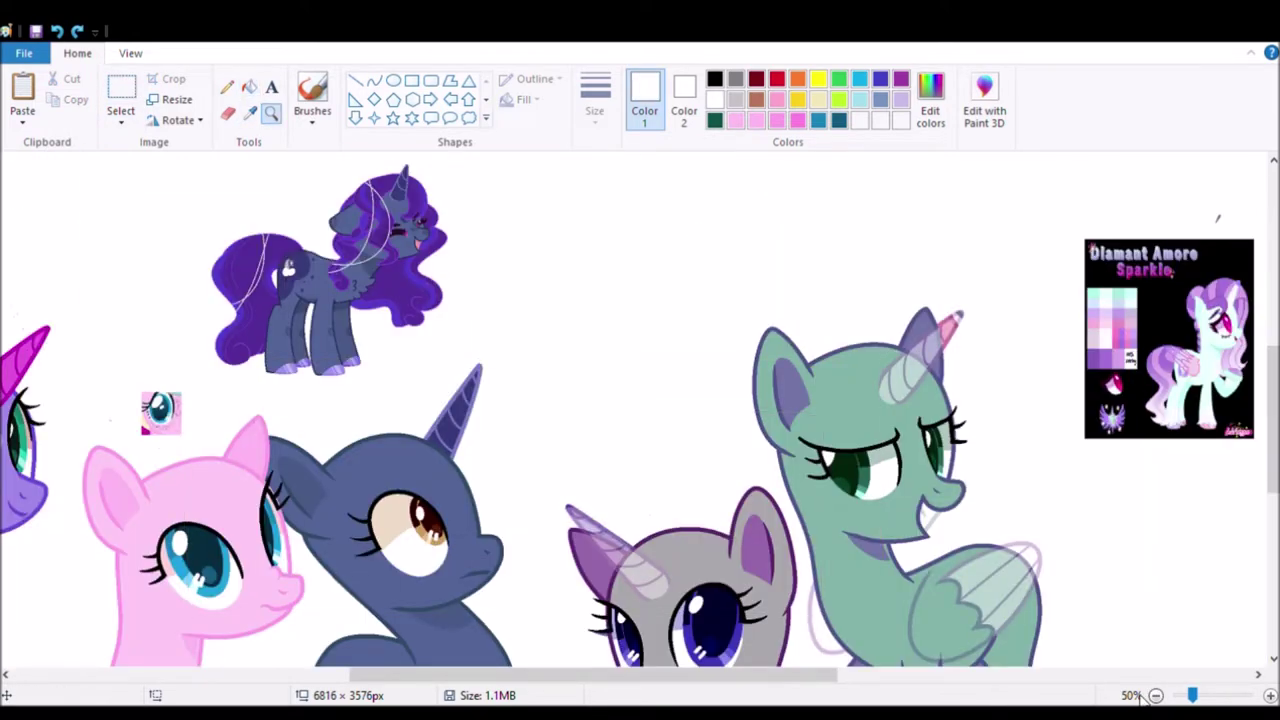
{"action": "right_click", "coordinate": [600, 560]}
Step: Recolour the blue pony's irises magenta and fill the grey pony's body and shaded parts with pinks from the blonde pony reference
{"action": "scroll", "coordinate": [508, 299], "scroll_direction": "up", "scroll_amount": 1}
{"action": "left_click", "coordinate": [508, 299]}
{"action": "left_click", "coordinate": [508, 299]}
{"action": "scroll", "coordinate": [508, 299], "scroll_direction": "up", "scroll_amount": 7}
{"action": "scroll", "coordinate": [500, 330], "scroll_direction": "down", "scroll_amount": 7}
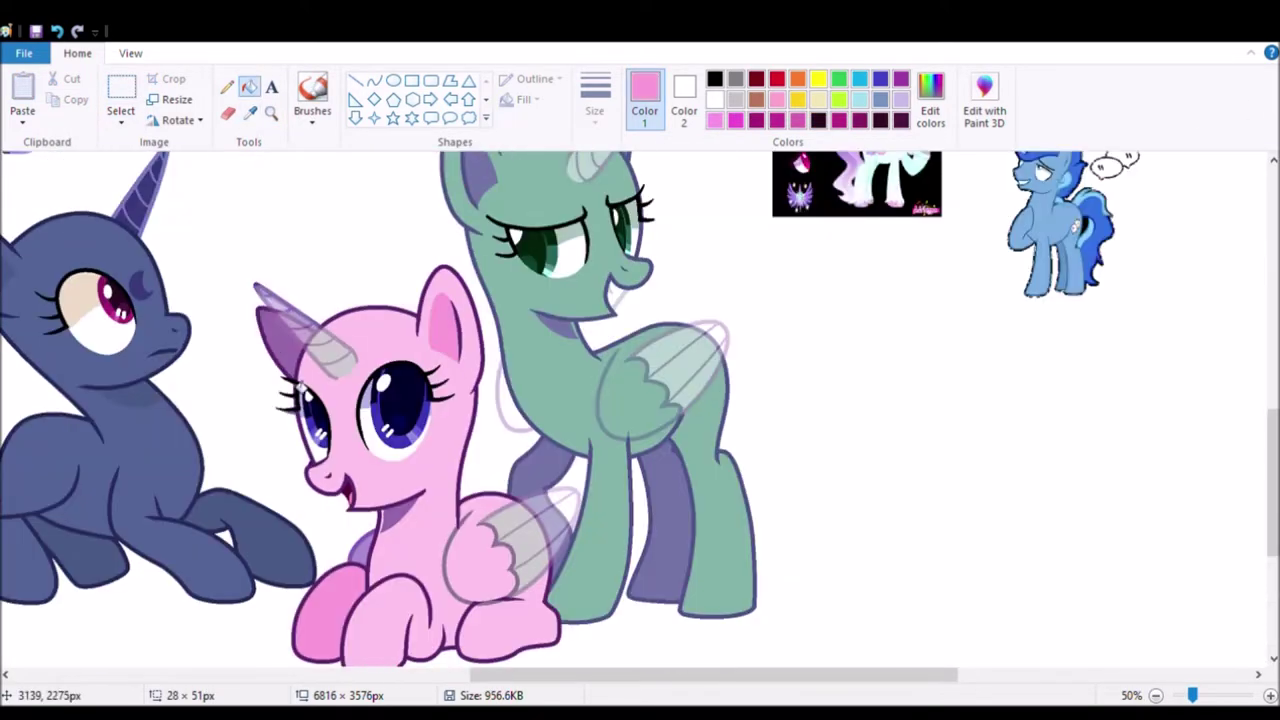
Step: Recolour the smiling pink pony's dark purple body outlines with bright pink
{"action": "scroll", "coordinate": [485, 375], "scroll_direction": "up", "scroll_amount": 4}
{"action": "left_click", "coordinate": [447, 402]}
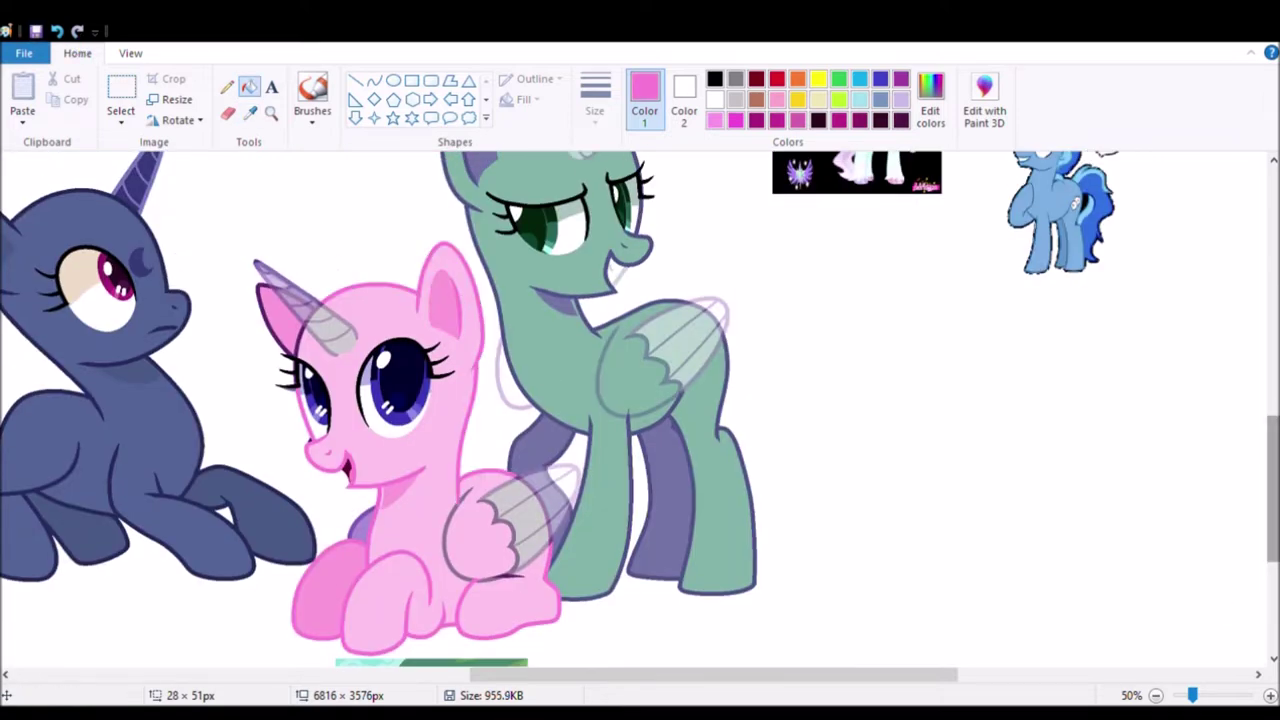
{"action": "scroll", "coordinate": [357, 275], "scroll_direction": "down", "scroll_amount": 4}
{"action": "scroll", "coordinate": [357, 275], "scroll_direction": "up", "scroll_amount": 5}
{"action": "scroll", "coordinate": [357, 275], "scroll_direction": "down", "scroll_amount": 1}
{"action": "scroll", "coordinate": [357, 275], "scroll_direction": "up", "scroll_amount": 1}
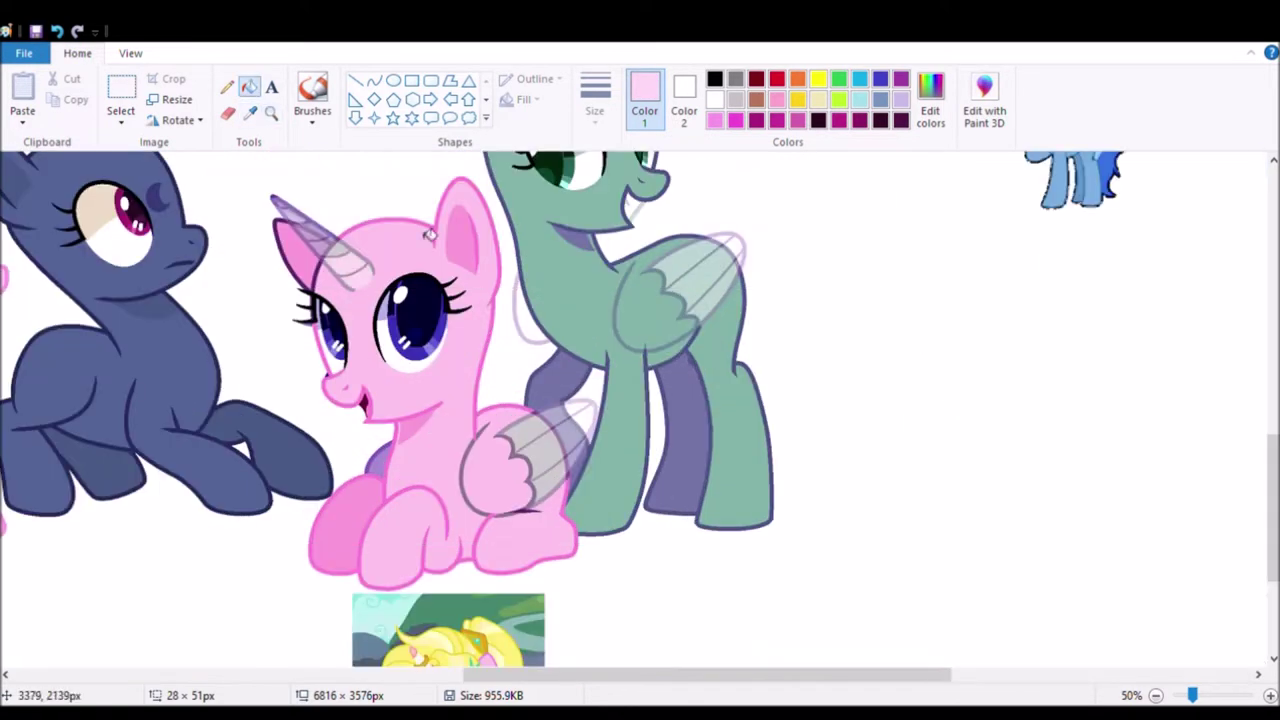
Step: Fill the smiling pony's horn with pale pink lower segments, bright pink lines and cream segments above them
{"action": "scroll", "coordinate": [330, 240], "scroll_direction": "up", "scroll_amount": 2}
{"action": "scroll", "coordinate": [369, 157], "scroll_direction": "down", "scroll_amount": 3}
{"action": "scroll", "coordinate": [369, 157], "scroll_direction": "up", "scroll_amount": 4}
{"action": "left_click", "coordinate": [250, 112]}
{"action": "scroll", "coordinate": [427, 298], "scroll_direction": "down", "scroll_amount": 1}
{"action": "left_click", "coordinate": [427, 298]}
{"action": "left_click", "coordinate": [463, 400]}
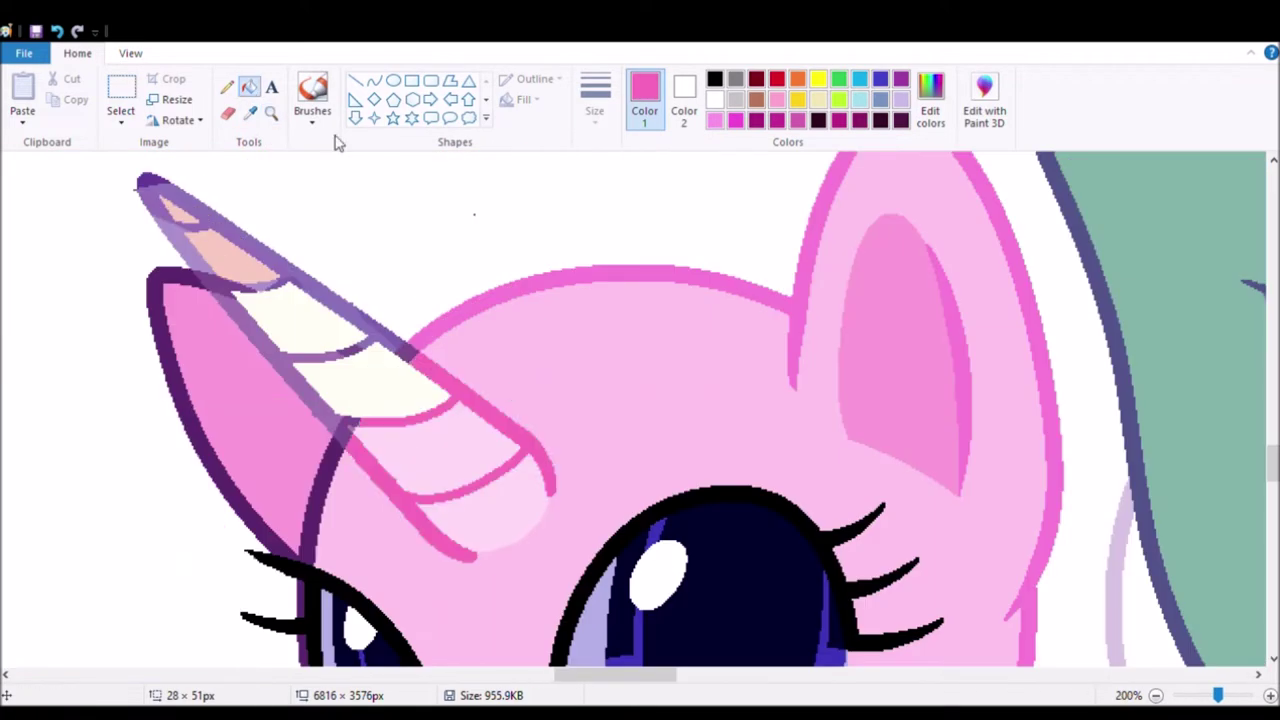
Step: Recolour the outlines around the cream segments of the smiling pony's horn with pale yellow
{"action": "scroll", "coordinate": [427, 300], "scroll_direction": "down", "scroll_amount": 3}
{"action": "scroll", "coordinate": [530, 380], "scroll_direction": "up", "scroll_amount": 4}
{"action": "left_click", "coordinate": [533, 390]}
{"action": "left_click", "coordinate": [530, 380]}
{"action": "scroll", "coordinate": [357, 343], "scroll_direction": "up", "scroll_amount": 1}
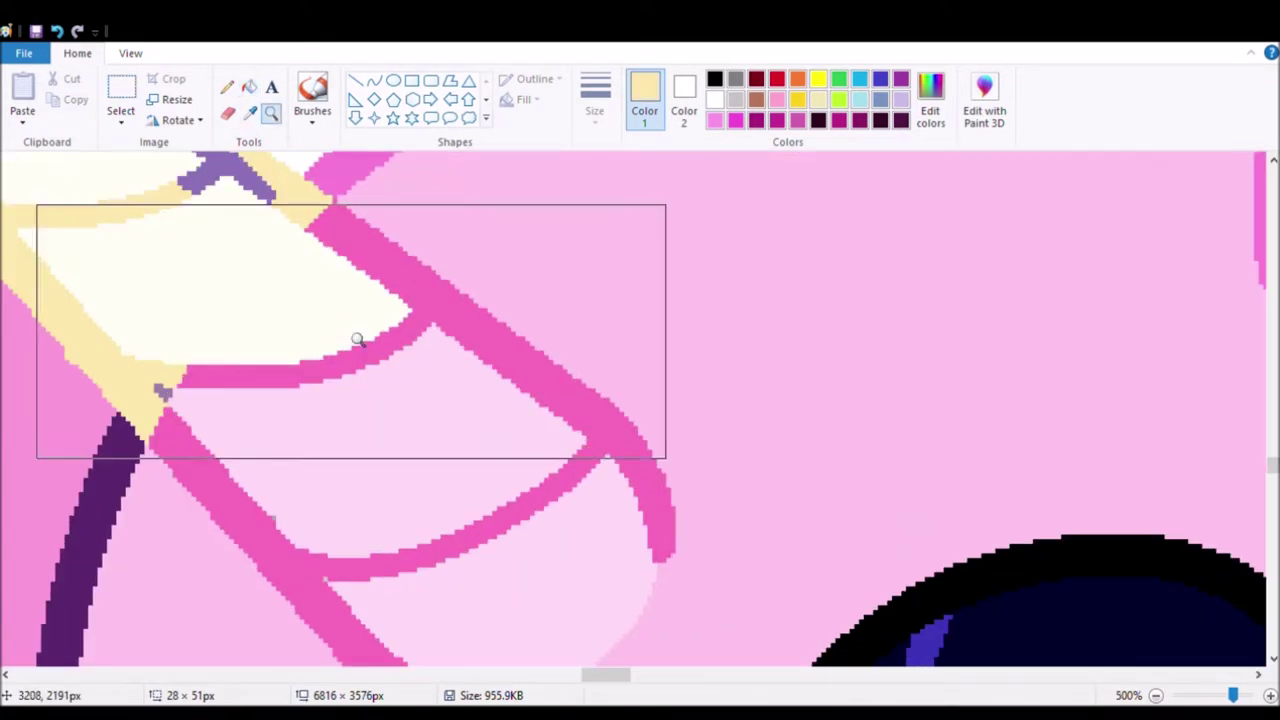
{"action": "scroll", "coordinate": [163, 391], "scroll_direction": "down", "scroll_amount": 4}
Step: Recolour the tip of the smiling pony's horn with salmon pink
{"action": "left_click", "coordinate": [271, 112]}
{"action": "scroll", "coordinate": [497, 310], "scroll_direction": "up", "scroll_amount": 2}
{"action": "scroll", "coordinate": [497, 310], "scroll_direction": "down", "scroll_amount": 2}
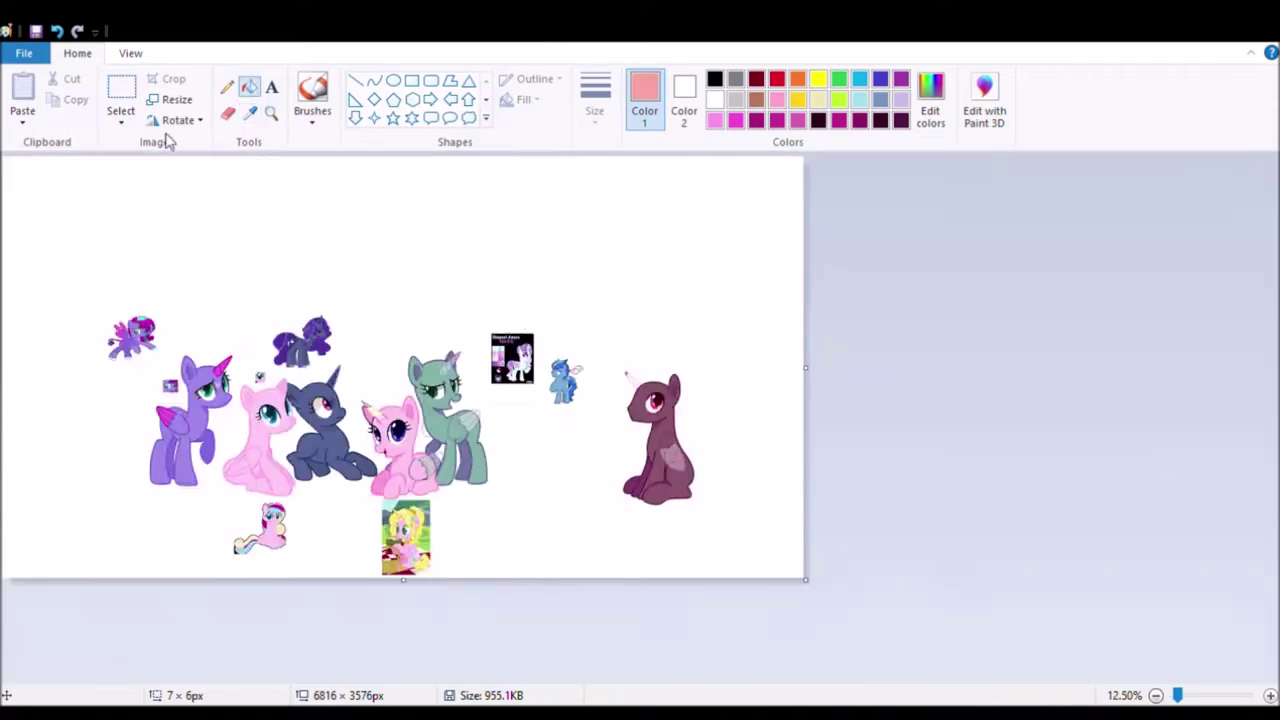
{"action": "scroll", "coordinate": [271, 337], "scroll_direction": "up", "scroll_amount": 9}
{"action": "left_click", "coordinate": [594, 434]}
{"action": "scroll", "coordinate": [594, 434], "scroll_direction": "down", "scroll_amount": 8}
Step: Fill the long feathers of the smiling pony's wing with the pale pink from the blonde pony reference
{"action": "left_click", "coordinate": [250, 112]}
{"action": "scroll", "coordinate": [400, 400], "scroll_direction": "down", "scroll_amount": 3}
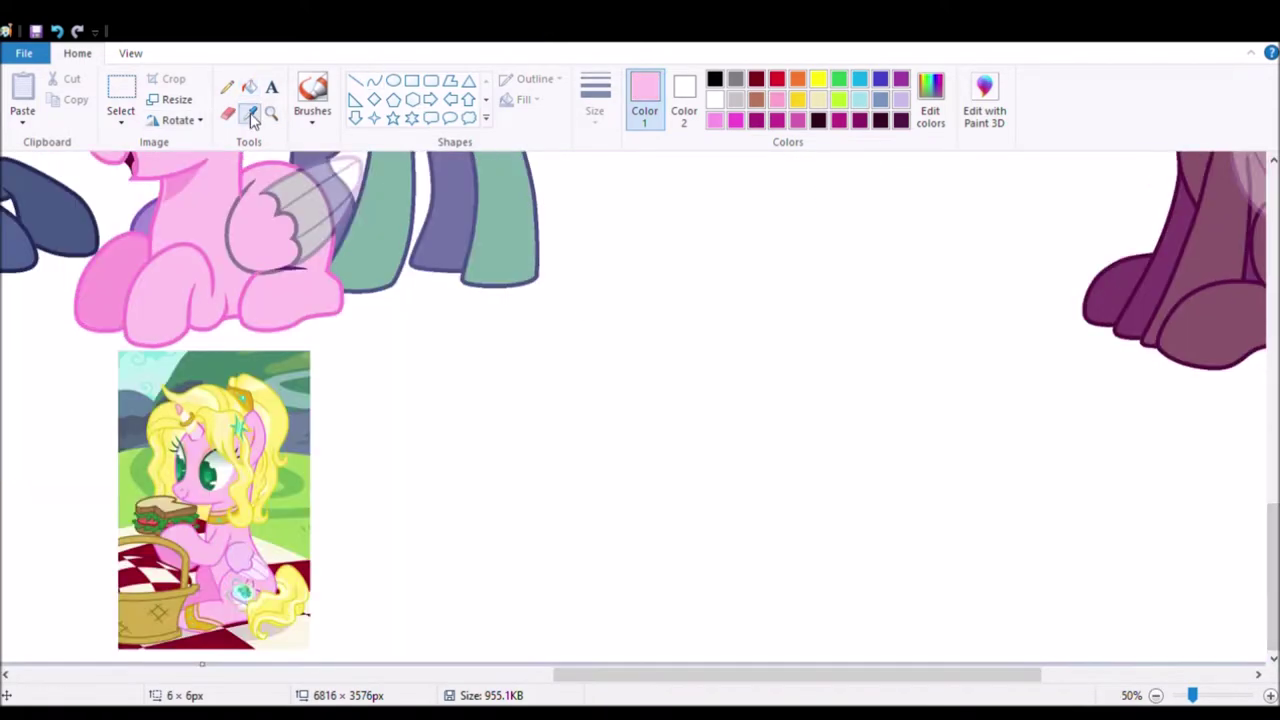
{"action": "scroll", "coordinate": [430, 200], "scroll_direction": "up", "scroll_amount": 5}
{"action": "left_click", "coordinate": [300, 400]}
{"action": "scroll", "coordinate": [300, 400], "scroll_direction": "down", "scroll_amount": 6}
{"action": "scroll", "coordinate": [590, 280], "scroll_direction": "up", "scroll_amount": 2}
{"action": "left_click", "coordinate": [590, 280]}
{"action": "scroll", "coordinate": [590, 280], "scroll_direction": "down", "scroll_amount": 1}
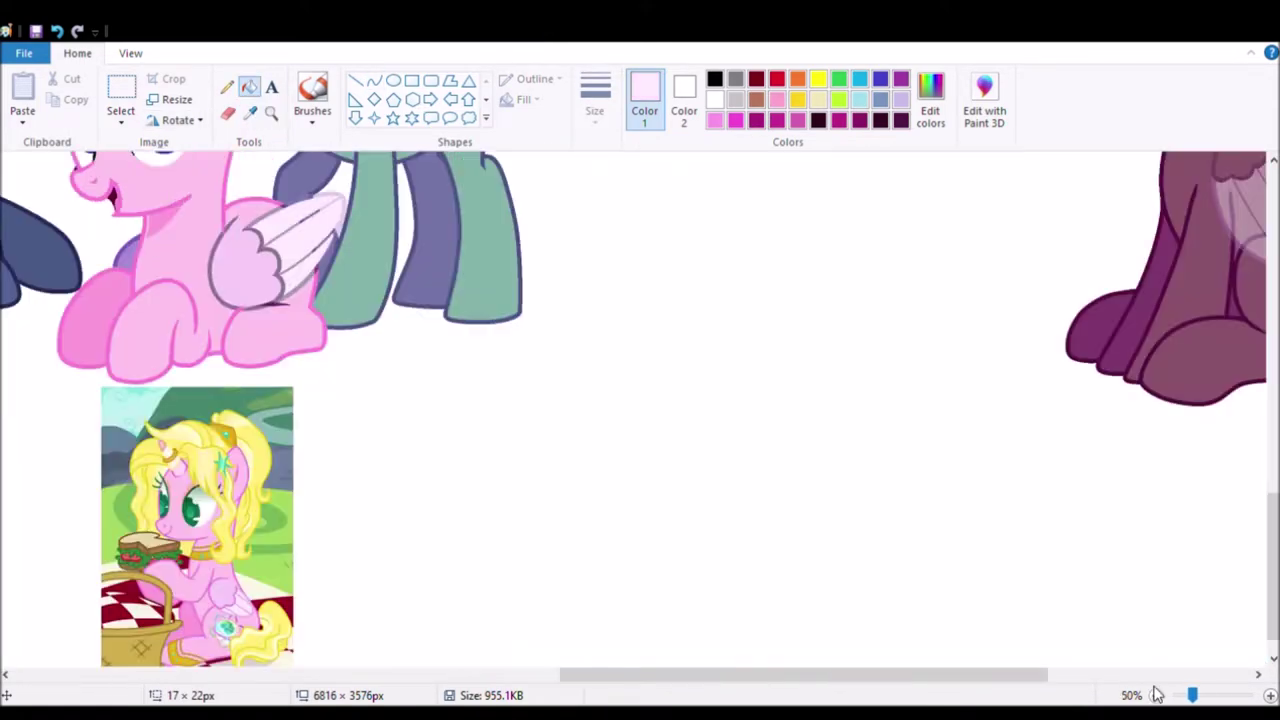
Step: Fill the base of the smiling pony's wing with the reference's lavender pink and recolour the wing outlines in orchid purple
{"action": "left_click", "coordinate": [250, 112]}
{"action": "scroll", "coordinate": [414, 449], "scroll_direction": "up", "scroll_amount": 2}
{"action": "left_click", "coordinate": [414, 449]}
{"action": "left_click", "coordinate": [271, 112]}
{"action": "scroll", "coordinate": [532, 410], "scroll_direction": "down", "scroll_amount": 3}
{"action": "left_click", "coordinate": [535, 408]}
{"action": "left_click", "coordinate": [586, 391]}
{"action": "left_click", "coordinate": [650, 480]}
{"action": "left_click", "coordinate": [250, 112]}
{"action": "left_click", "coordinate": [704, 390]}
{"action": "scroll", "coordinate": [704, 390], "scroll_direction": "down", "scroll_amount": 2}
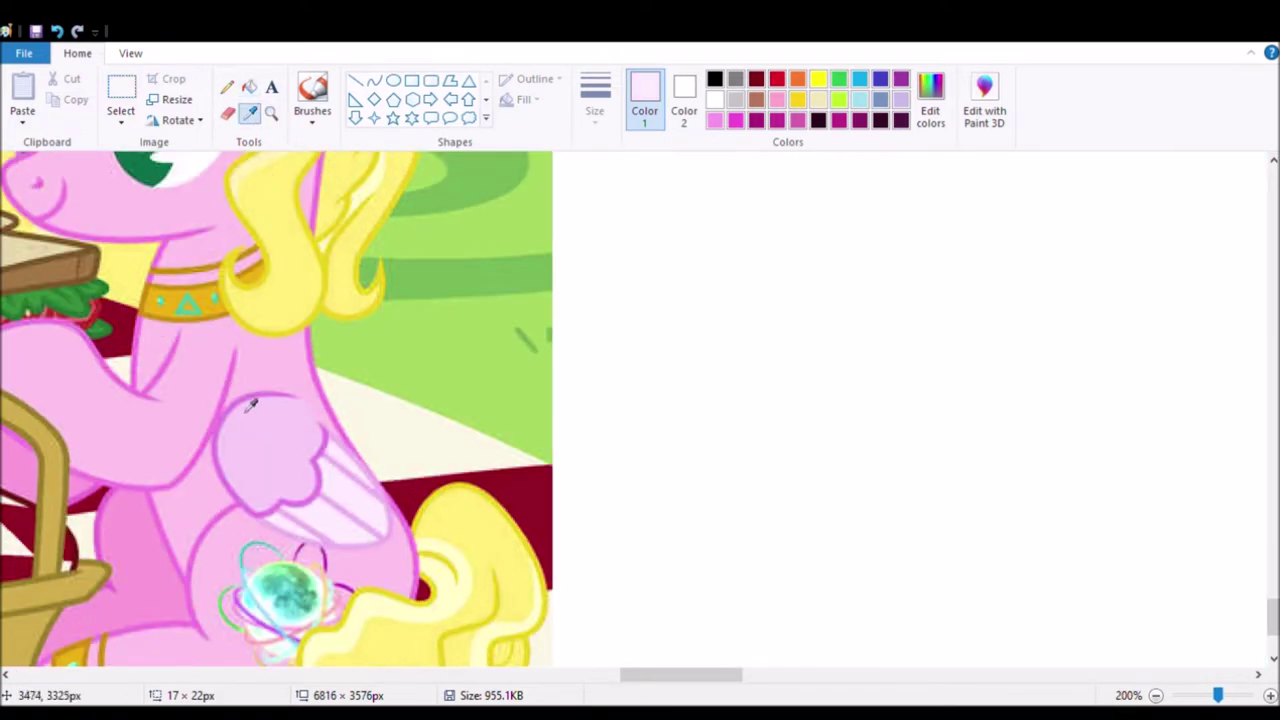
{"action": "left_click", "coordinate": [250, 112]}
{"action": "left_click", "coordinate": [246, 407]}
{"action": "scroll", "coordinate": [486, 266], "scroll_direction": "up", "scroll_amount": 2}
{"action": "left_click", "coordinate": [225, 330]}
{"action": "left_click", "coordinate": [400, 466]}
{"action": "scroll", "coordinate": [1178, 700], "scroll_direction": "down", "scroll_amount": 2}
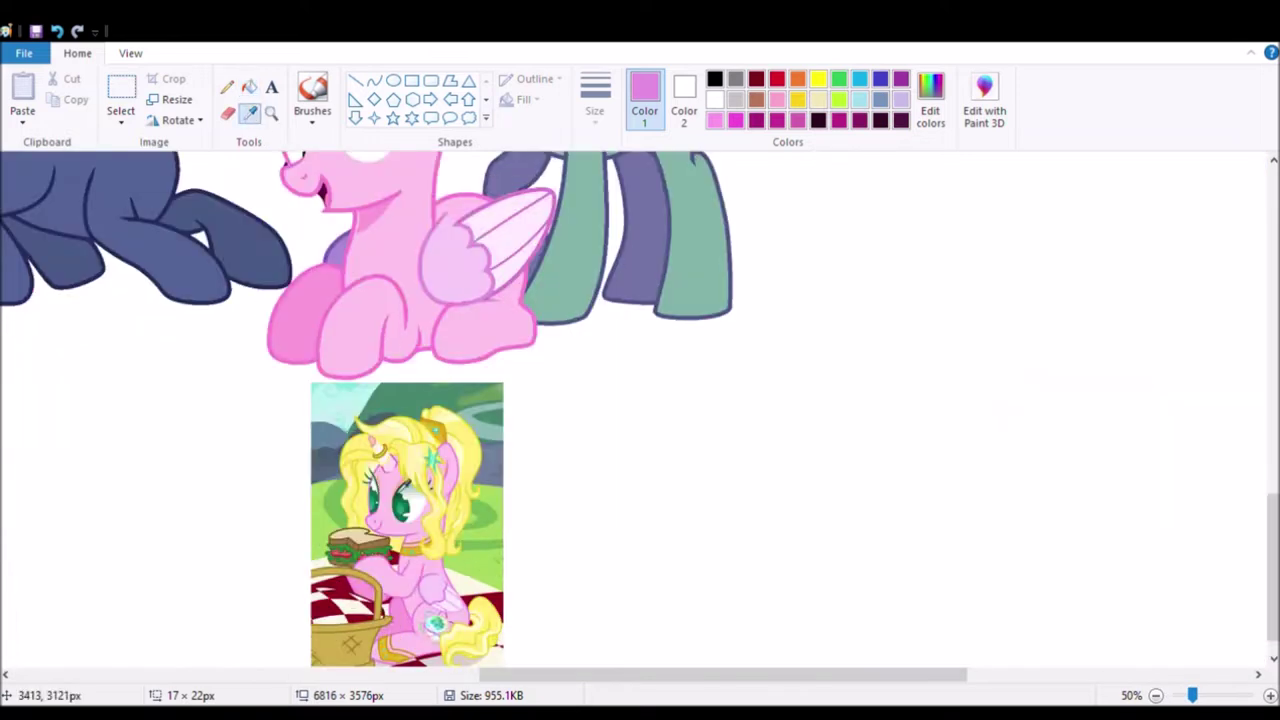
Step: Recolour the blue irises of the smiling pink pony with custom dark, medium and bright greens
{"action": "scroll", "coordinate": [640, 400], "scroll_direction": "up", "scroll_amount": 2}
{"action": "left_click", "coordinate": [880, 121]}
{"action": "left_click", "coordinate": [540, 420]}
{"action": "left_click", "coordinate": [900, 121]}
{"action": "left_click", "coordinate": [605, 555]}
{"action": "left_click", "coordinate": [220, 580]}
{"action": "left_click", "coordinate": [445, 380]}
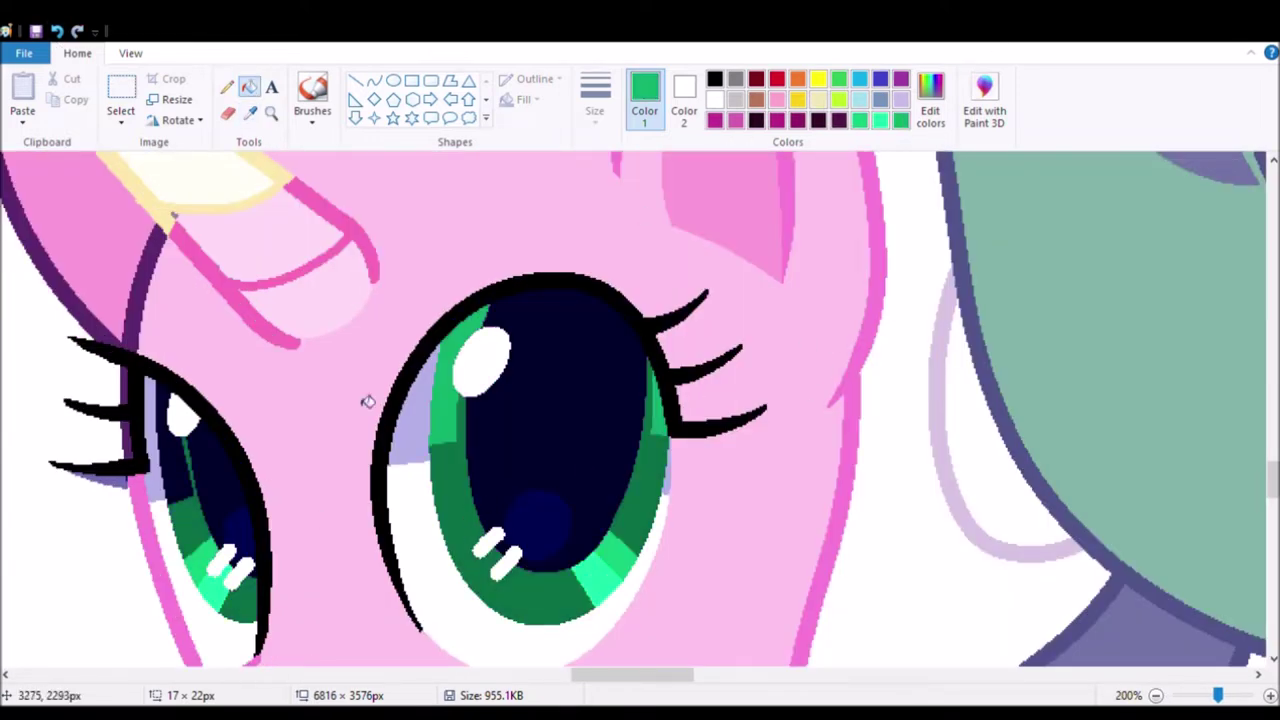
Step: Finish the smiling pony's green iris sections and recolour its navy pupils with dark green
{"action": "left_click", "coordinate": [175, 440]}
{"action": "left_click", "coordinate": [555, 430]}
{"action": "left_click", "coordinate": [900, 121]}
{"action": "left_click", "coordinate": [555, 430]}
{"action": "left_click", "coordinate": [535, 525]}
{"action": "left_click", "coordinate": [235, 535]}
{"action": "left_click", "coordinate": [796, 206]}
Step: Fill the teal standing pony's body with pale mint and its horn with white and pale lavender outlines
{"action": "scroll", "coordinate": [796, 206], "scroll_direction": "down", "scroll_amount": 3}
{"action": "scroll", "coordinate": [457, 400], "scroll_direction": "up", "scroll_amount": 2}
{"action": "scroll", "coordinate": [457, 400], "scroll_direction": "down", "scroll_amount": 2}
{"action": "scroll", "coordinate": [543, 271], "scroll_direction": "up", "scroll_amount": 1}
{"action": "left_click", "coordinate": [462, 352]}
{"action": "scroll", "coordinate": [462, 352], "scroll_direction": "up", "scroll_amount": 1}
{"action": "left_click", "coordinate": [355, 400]}
{"action": "left_click", "coordinate": [343, 388]}
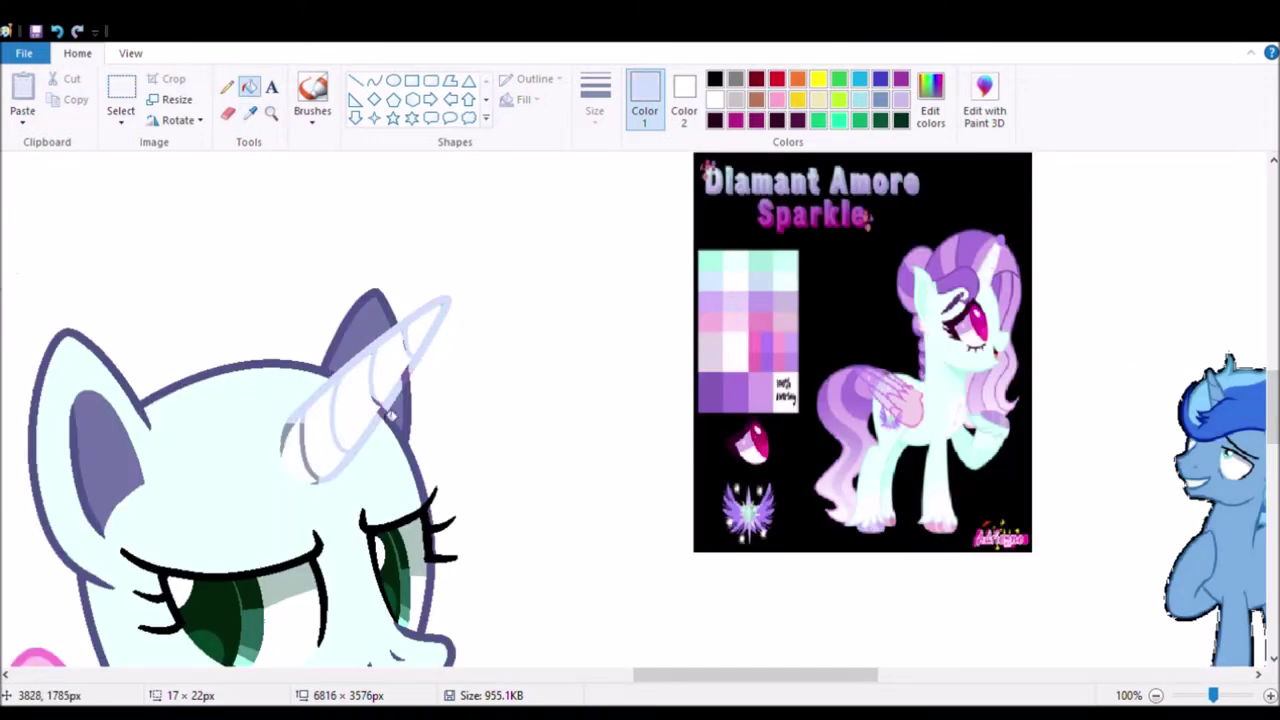
Step: Recolour the pale mint pony's dark outlines with the aqua mint of the Diamant Amore Sparkle reference
{"action": "left_click", "coordinate": [250, 113]}
{"action": "left_click", "coordinate": [995, 352]}
{"action": "left_click", "coordinate": [297, 371]}
{"action": "left_click", "coordinate": [85, 470]}
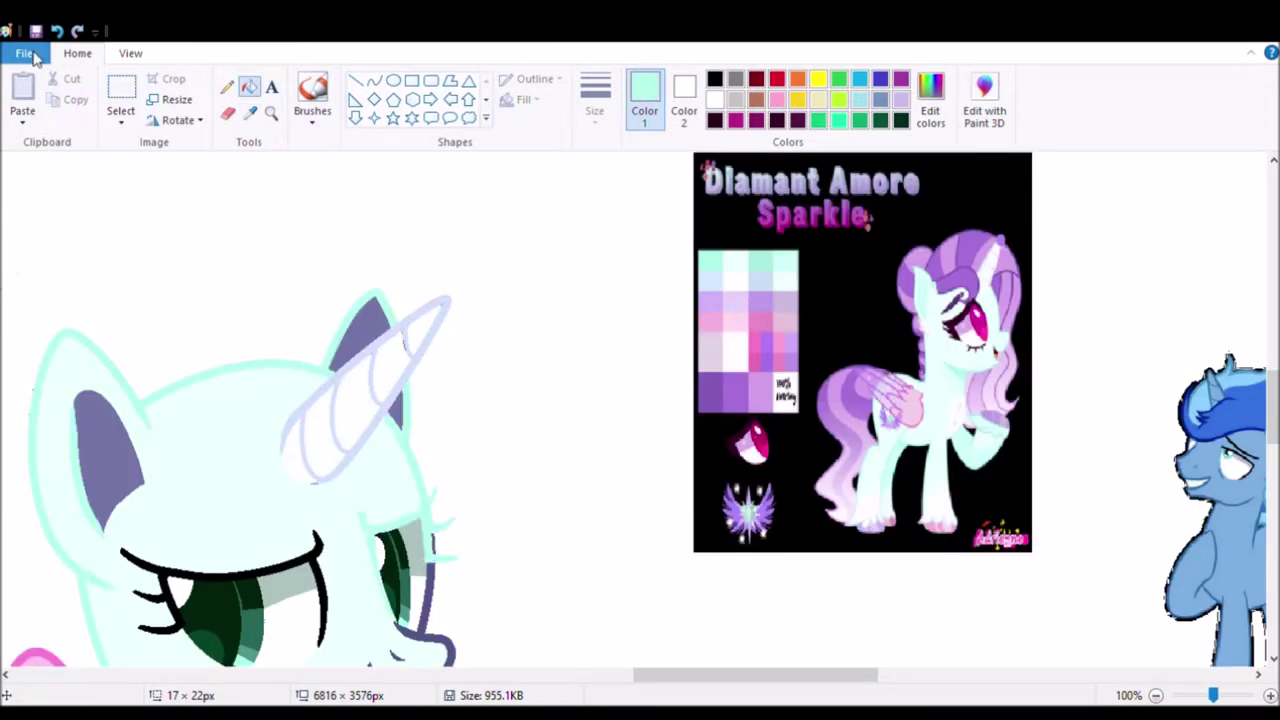
{"action": "scroll", "coordinate": [403, 329], "scroll_direction": "down", "scroll_amount": 3}
{"action": "scroll", "coordinate": [403, 329], "scroll_direction": "up", "scroll_amount": 3}
Step: Fill the base of the mint pony's wing with the light pink from the Diamant Amore Sparkle reference
{"action": "left_click", "coordinate": [250, 113]}
{"action": "scroll", "coordinate": [869, 205], "scroll_direction": "up", "scroll_amount": 3}
{"action": "scroll", "coordinate": [363, 123], "scroll_direction": "down", "scroll_amount": 5}
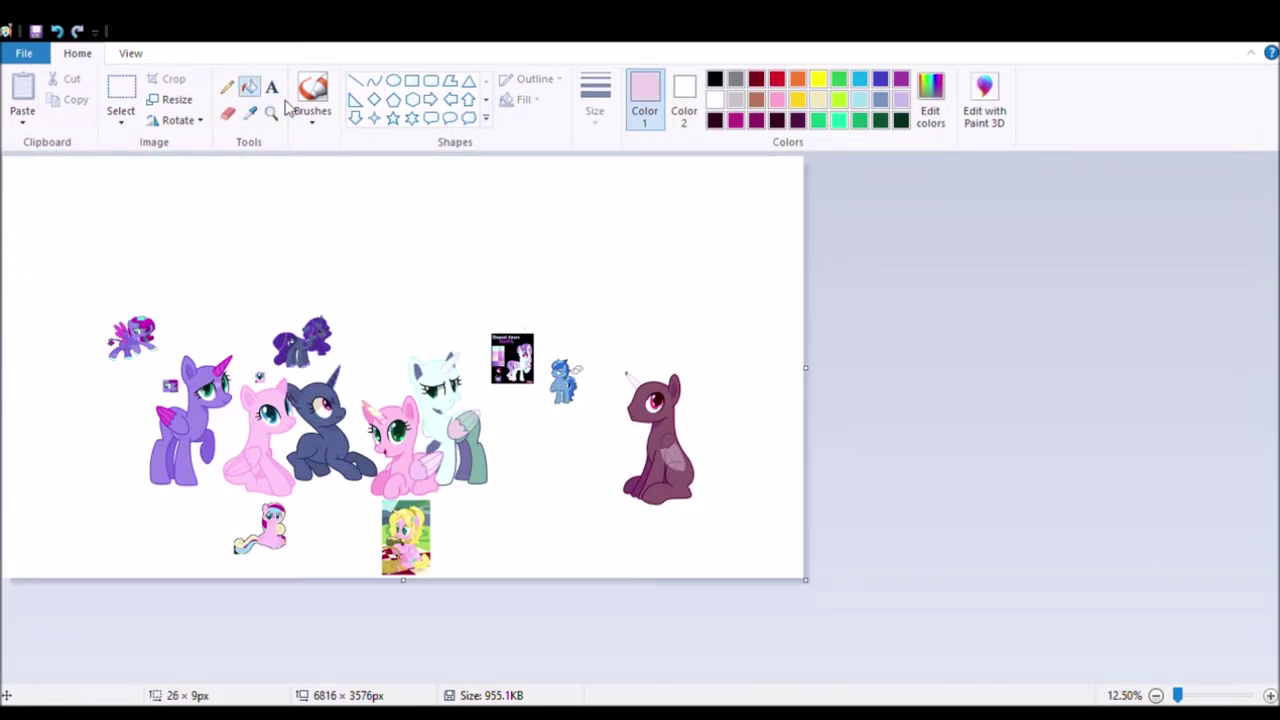
{"action": "scroll", "coordinate": [640, 400], "scroll_direction": "up", "scroll_amount": 2}
{"action": "scroll", "coordinate": [502, 309], "scroll_direction": "up", "scroll_amount": 1}
{"action": "left_click", "coordinate": [502, 309]}
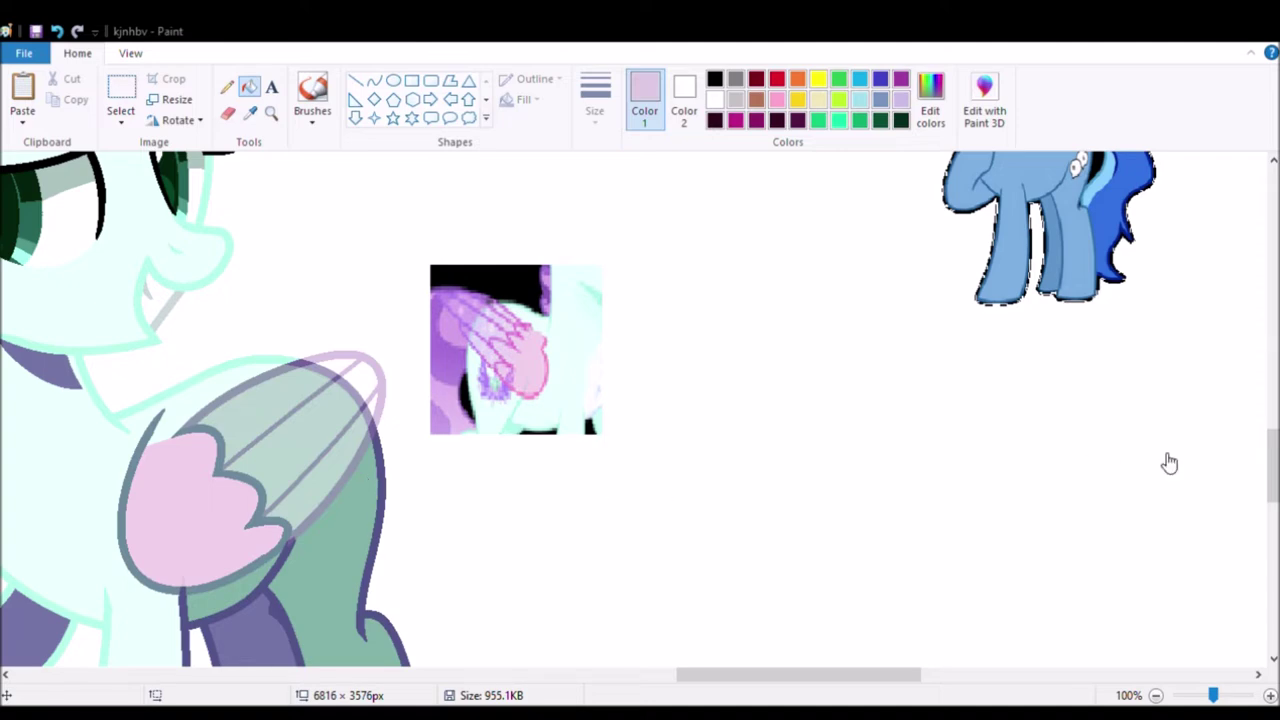
{"action": "left_click", "coordinate": [1155, 697]}
{"action": "left_click", "coordinate": [1155, 697]}
{"action": "left_click", "coordinate": [1155, 697]}
{"action": "left_click", "coordinate": [120, 100]}
{"action": "left_click_drag", "start_coordinate": [471, 314], "coordinate": [634, 509]}
{"action": "left_click_drag", "start_coordinate": [540, 440], "coordinate": [163, 190]}
{"action": "key", "text": "ctrl+z"}
{"action": "key", "text": "ctrl+z"}
Step: Place a mirrored copy of the reference's wing beside the mint pony and fill the long wing feathers with light lavender pink
{"action": "scroll", "coordinate": [520, 373], "scroll_direction": "up", "scroll_amount": 2}
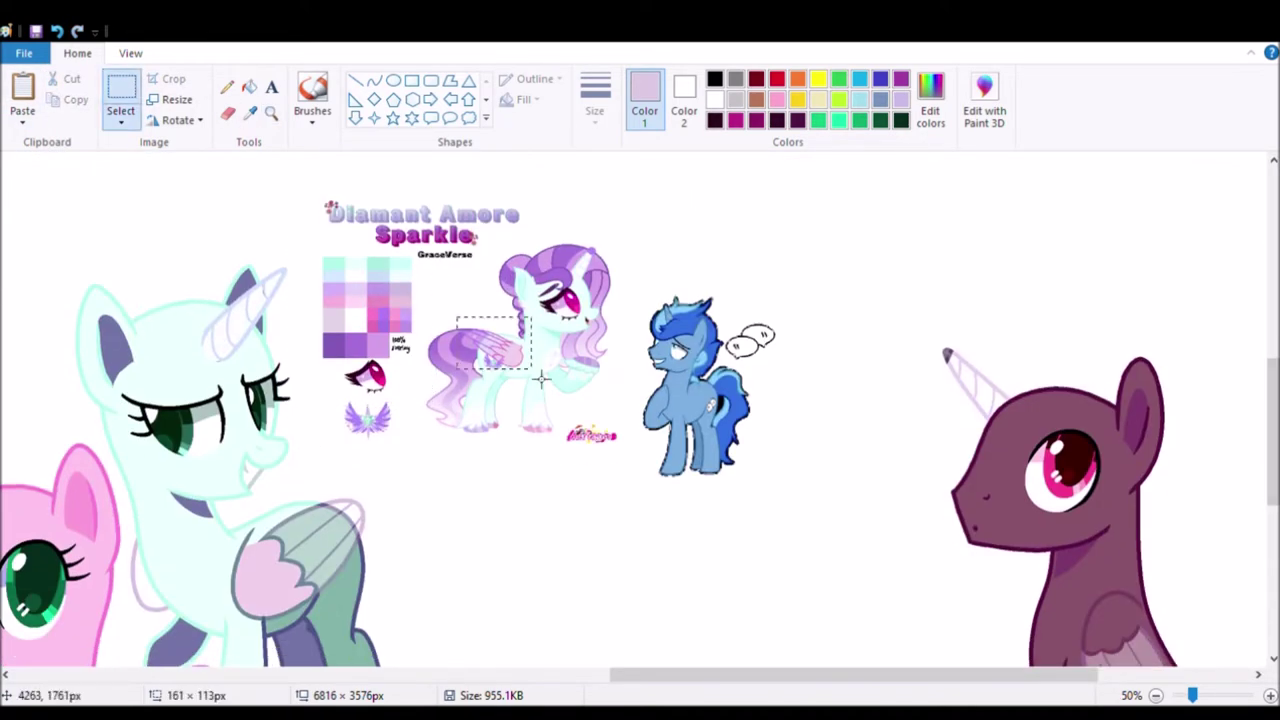
{"action": "scroll", "coordinate": [540, 376], "scroll_direction": "up", "scroll_amount": 1}
{"action": "left_click_drag", "start_coordinate": [580, 320], "coordinate": [590, 428]}
{"action": "left_click", "coordinate": [250, 113]}
{"action": "left_click", "coordinate": [368, 411]}
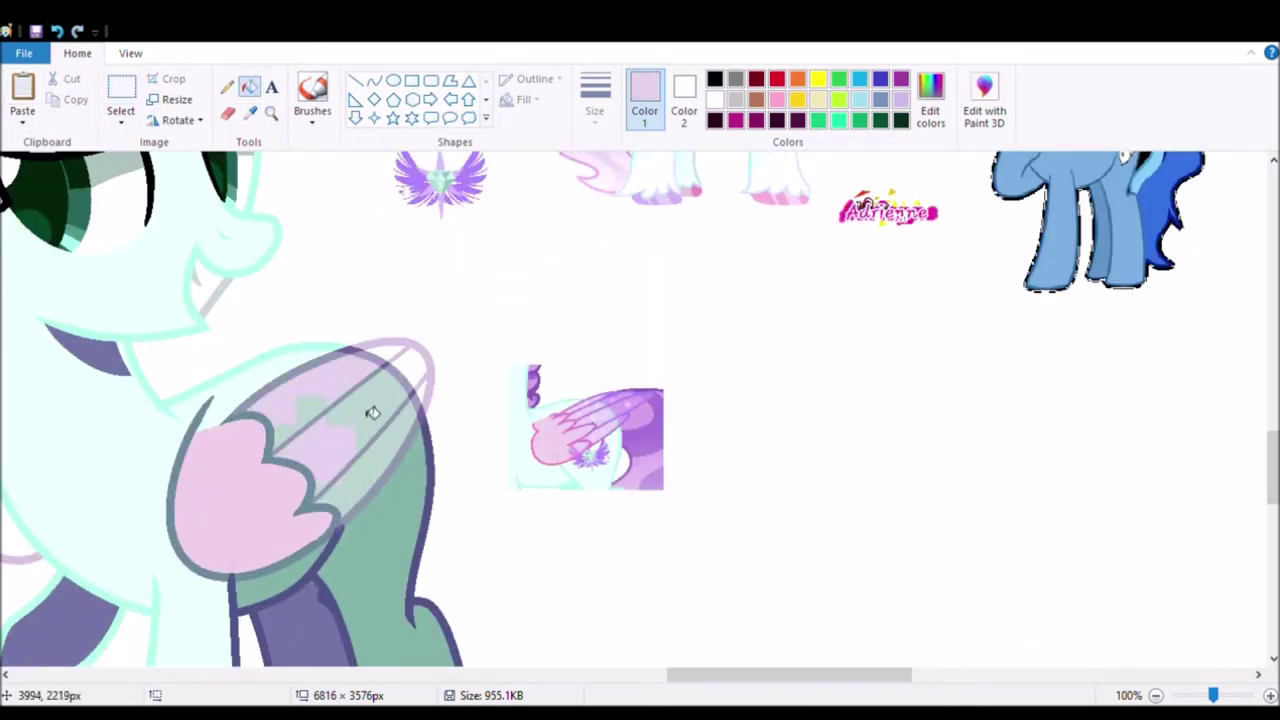
Step: Recolour the mint pony's wing base outline with hot pink and the long feather outlines with purple from the reference
{"action": "left_click", "coordinate": [250, 113]}
{"action": "left_click", "coordinate": [545, 440]}
{"action": "left_click", "coordinate": [172, 480]}
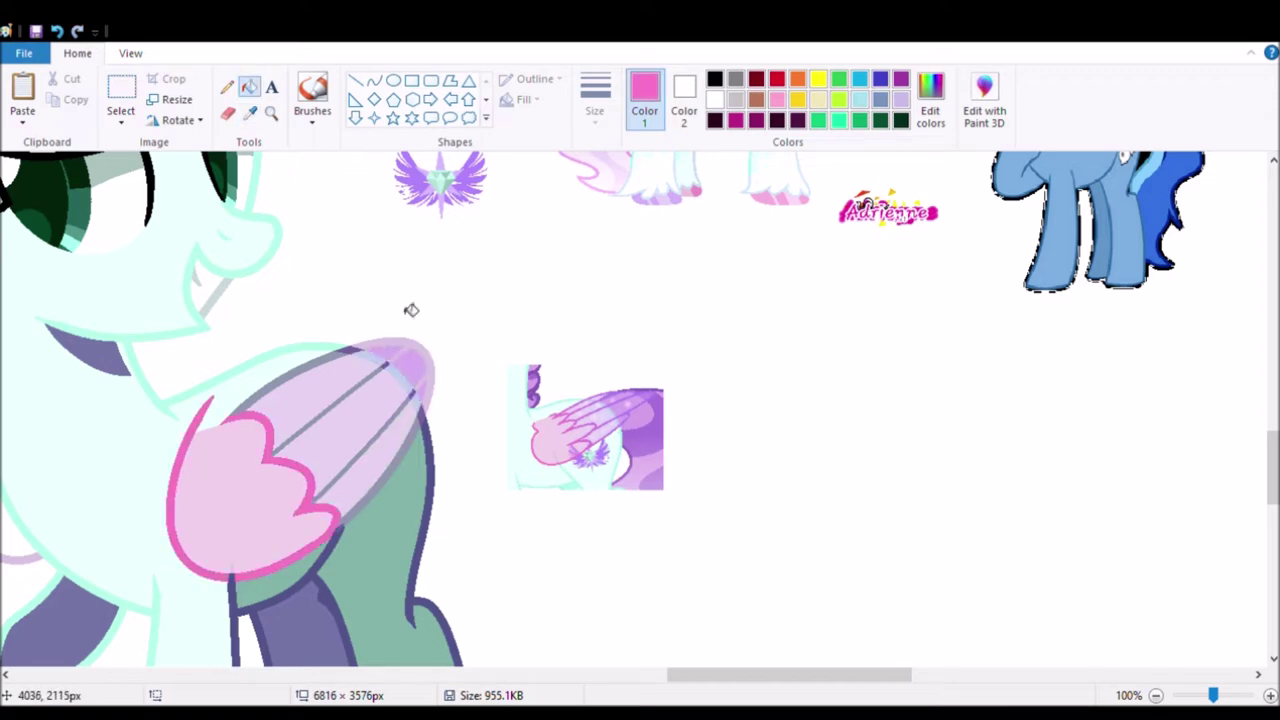
{"action": "left_click", "coordinate": [411, 448]}
Step: Fill the mint pony's teal hindquarters with pale mint and recolour the remaining dark leg outlines with aqua mint
{"action": "left_click", "coordinate": [390, 243]}
{"action": "left_click", "coordinate": [390, 540]}
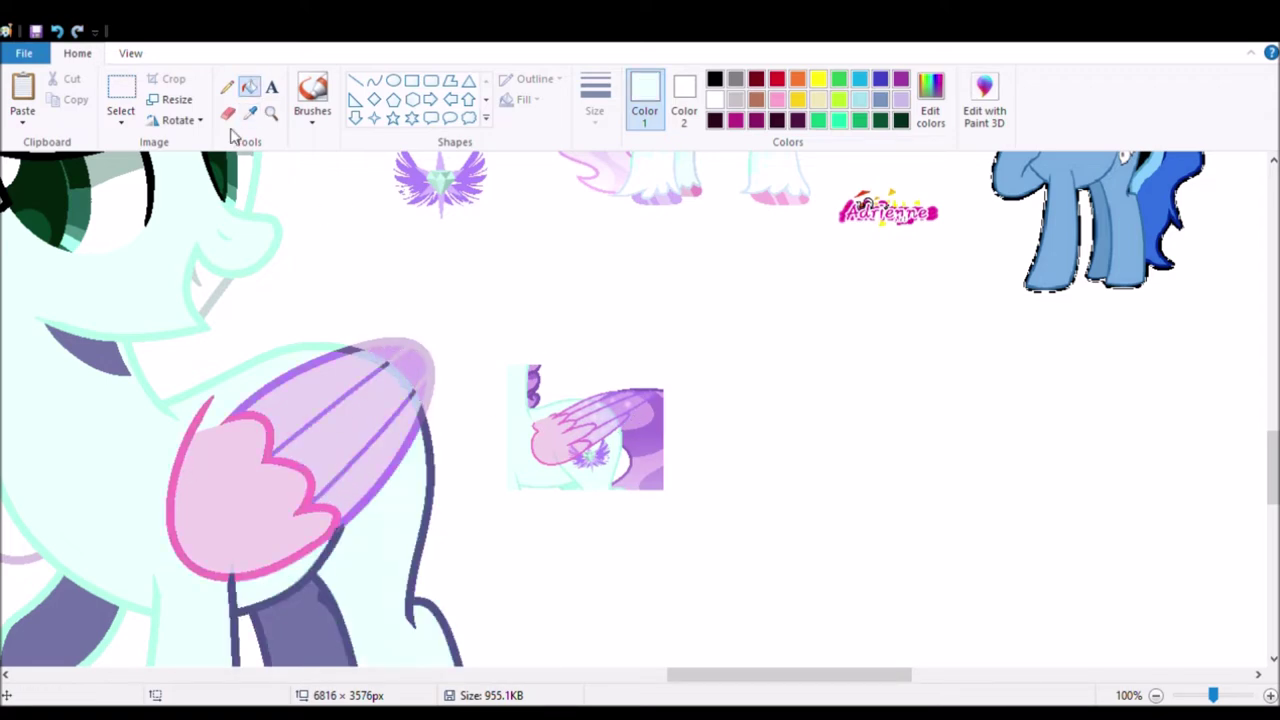
{"action": "left_click", "coordinate": [250, 113]}
{"action": "scroll", "coordinate": [388, 370], "scroll_direction": "down", "scroll_amount": 2}
{"action": "scroll", "coordinate": [640, 400], "scroll_direction": "up", "scroll_amount": 1}
Step: Fill the mint pony's far legs, inner ears and neck shadow with the light aqua shade
{"action": "left_click", "coordinate": [714, 100]}
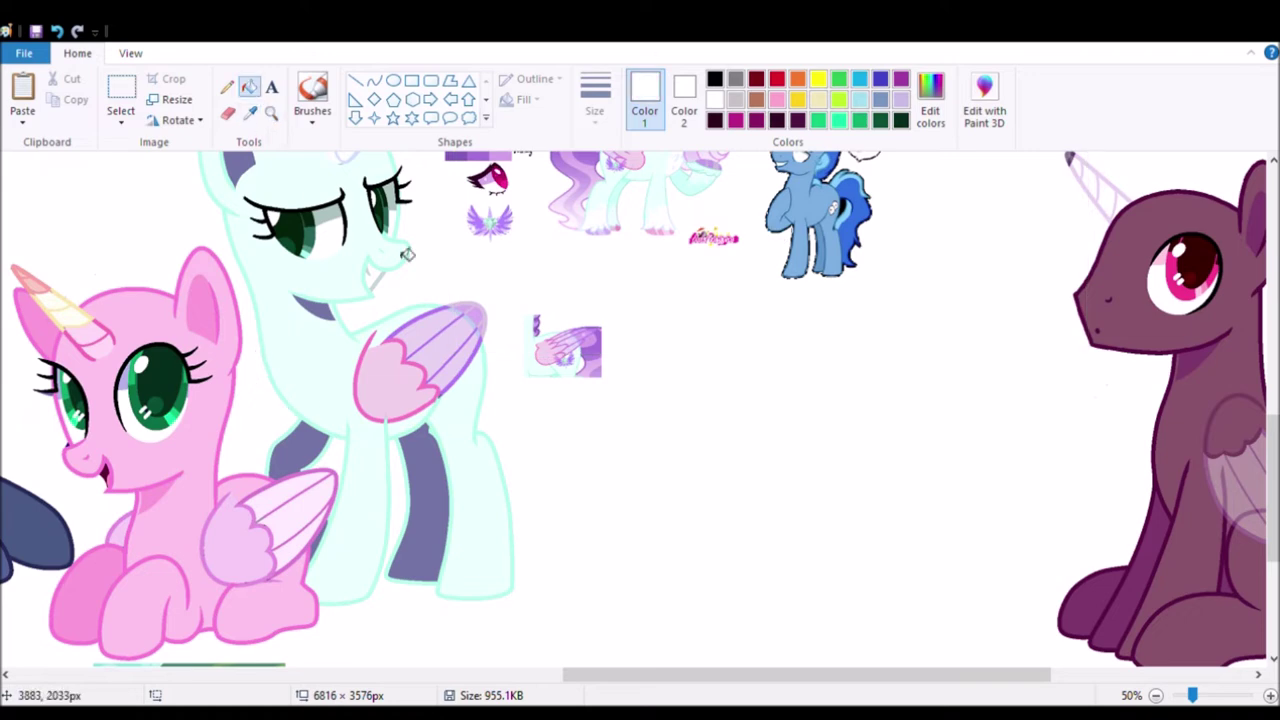
{"action": "left_click", "coordinate": [121, 100]}
{"action": "scroll", "coordinate": [640, 400], "scroll_direction": "up", "scroll_amount": 1}
{"action": "left_click", "coordinate": [250, 113]}
{"action": "left_click", "coordinate": [238, 317]}
{"action": "scroll", "coordinate": [300, 400], "scroll_direction": "down", "scroll_amount": 3}
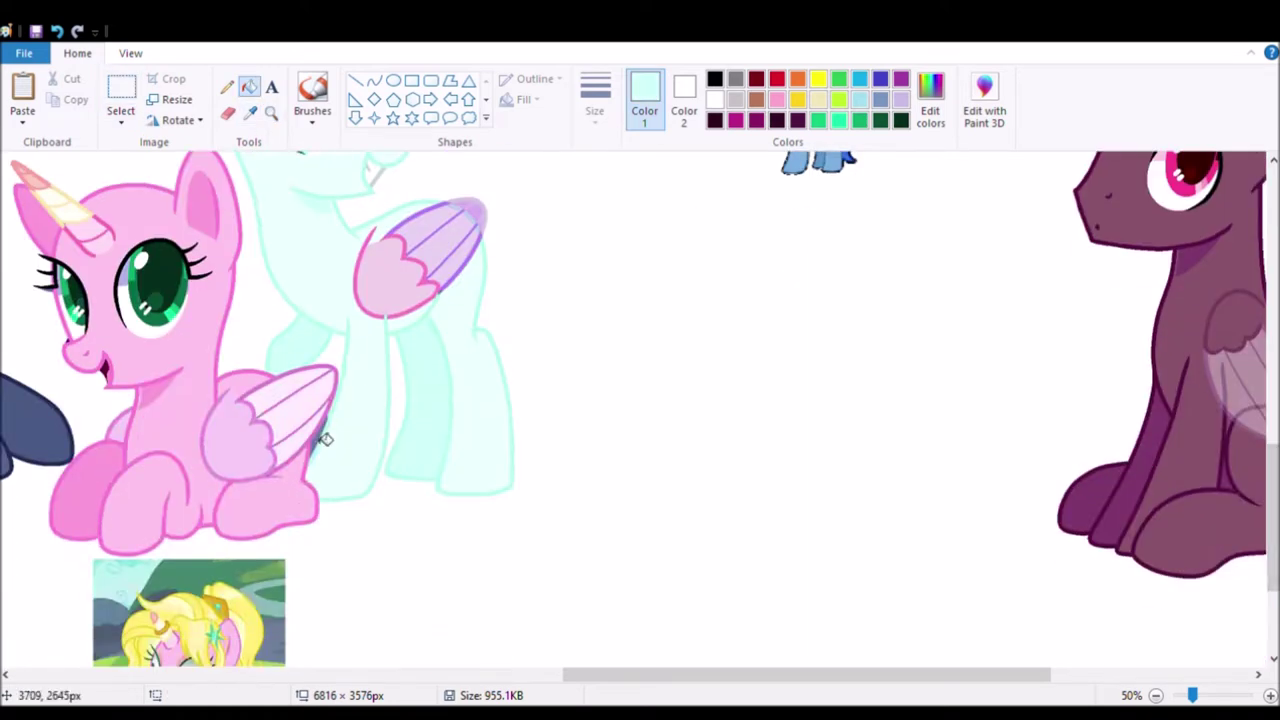
Step: Recolour the mint pony's irises with magenta and its pupils with dark maroon sampled from the reference eye
{"action": "scroll", "coordinate": [300, 400], "scroll_direction": "up", "scroll_amount": 1}
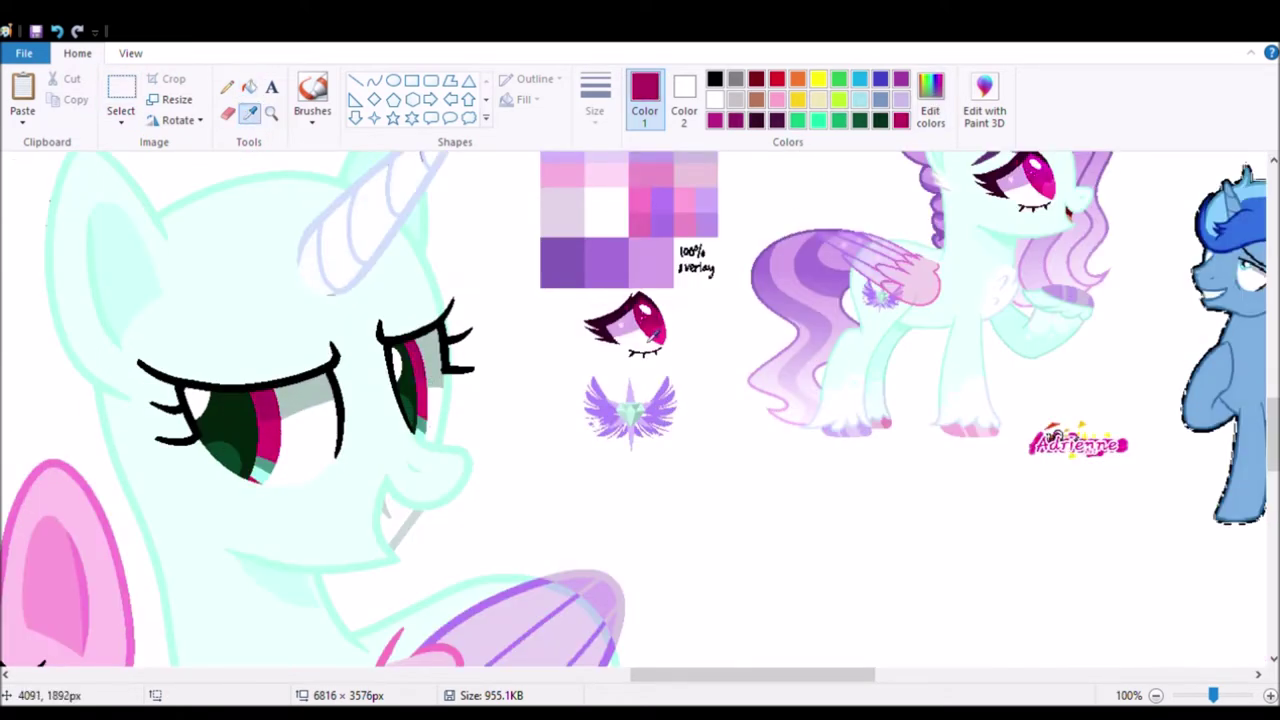
{"action": "left_click", "coordinate": [610, 325]}
{"action": "scroll", "coordinate": [687, 450], "scroll_direction": "down", "scroll_amount": 2}
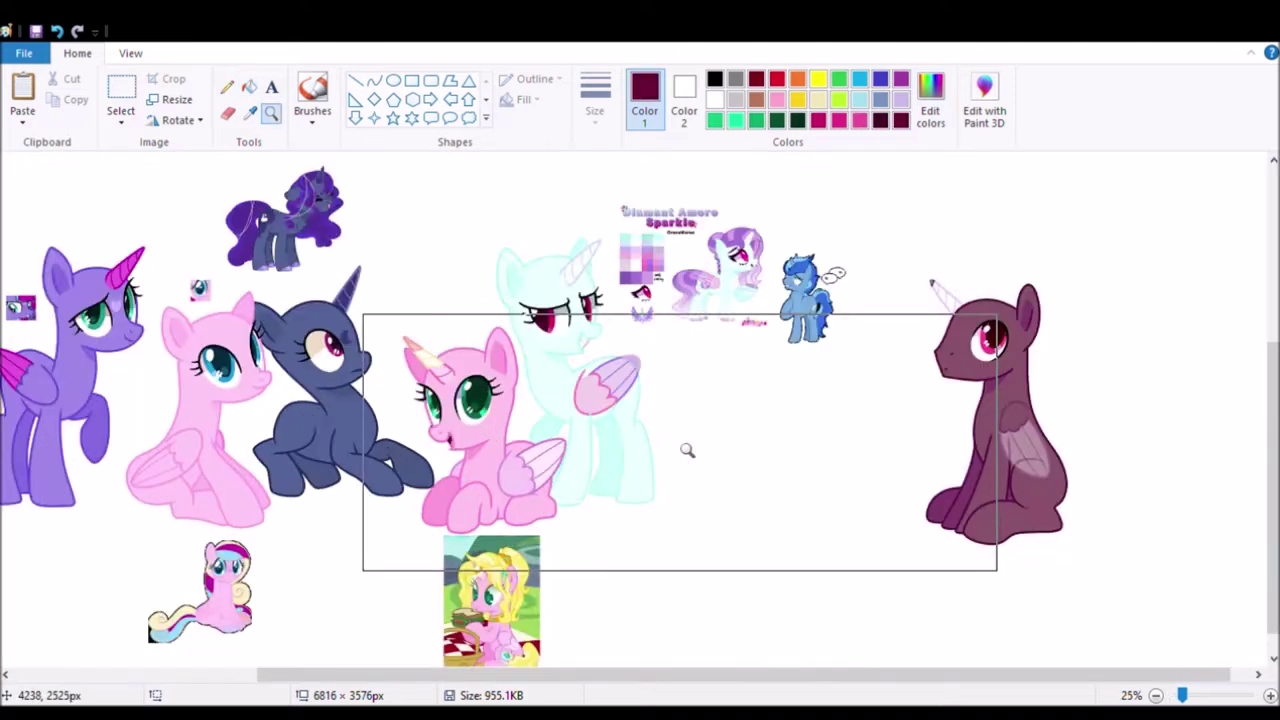
Step: Fill the sitting maroon pony's body with light blue based on the blue unicorn reference
{"action": "left_click", "coordinate": [974, 321]}
{"action": "scroll", "coordinate": [640, 410], "scroll_direction": "down", "scroll_amount": 2}
{"action": "scroll", "coordinate": [640, 410], "scroll_direction": "up", "scroll_amount": 1}
{"action": "left_click", "coordinate": [249, 87]}
{"action": "left_click", "coordinate": [250, 113]}
{"action": "left_click", "coordinate": [577, 583]}
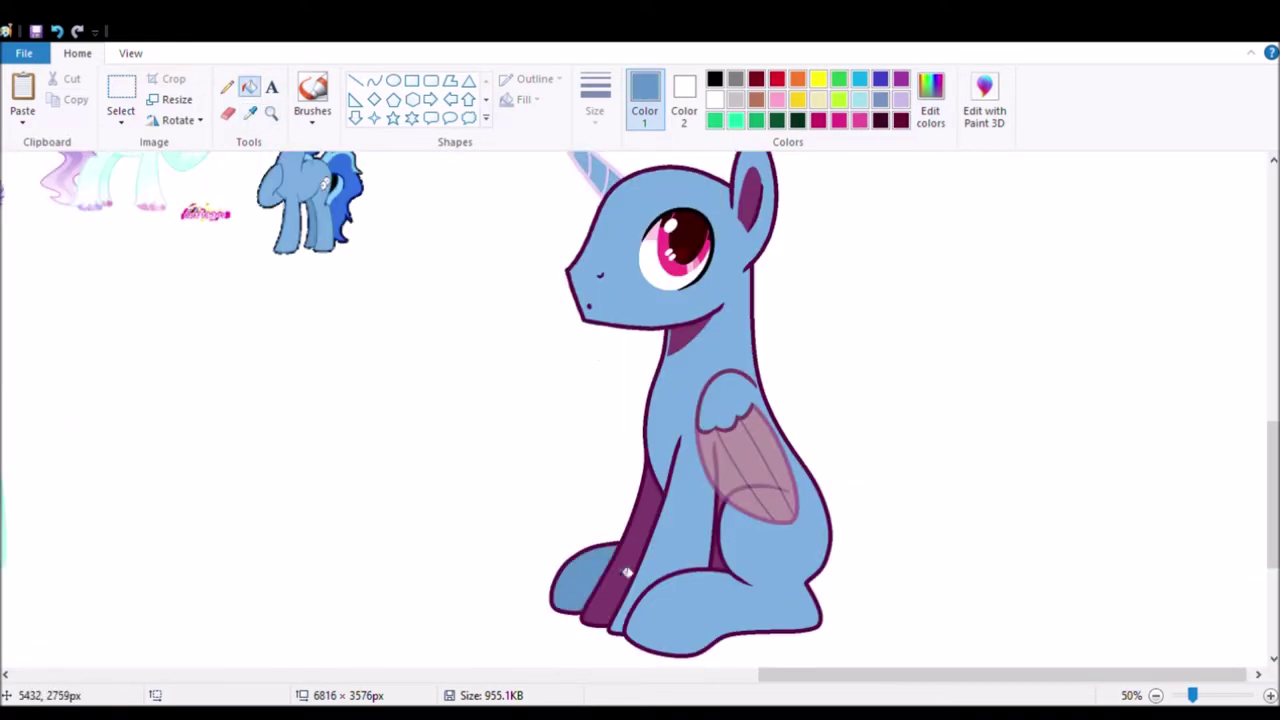
Step: Fill the sitting pony's shaded areas with darker blue and cover its wing with the blue body colours
{"action": "left_click", "coordinate": [603, 575]}
{"action": "left_click", "coordinate": [722, 450]}
{"action": "left_click", "coordinate": [741, 469]}
{"action": "scroll", "coordinate": [590, 170], "scroll_direction": "up", "scroll_amount": 3}
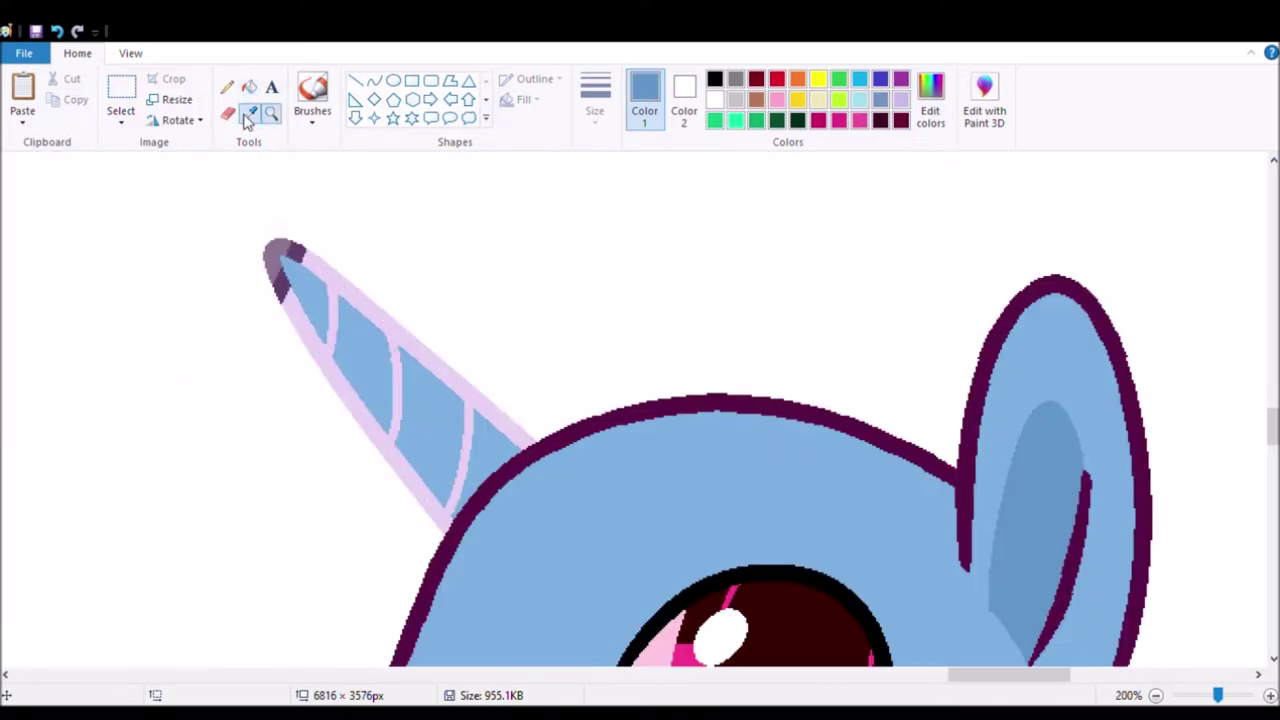
Step: Match the horn's pale outlines to the sitting pony's body outlines and recolour the dark outlines with deeper blue
{"action": "left_click", "coordinate": [578, 157]}
{"action": "scroll", "coordinate": [640, 410], "scroll_direction": "down", "scroll_amount": 3}
{"action": "left_click", "coordinate": [945, 390]}
{"action": "scroll", "coordinate": [477, 337], "scroll_direction": "down", "scroll_amount": 3}
{"action": "scroll", "coordinate": [657, 330], "scroll_direction": "up", "scroll_amount": 2}
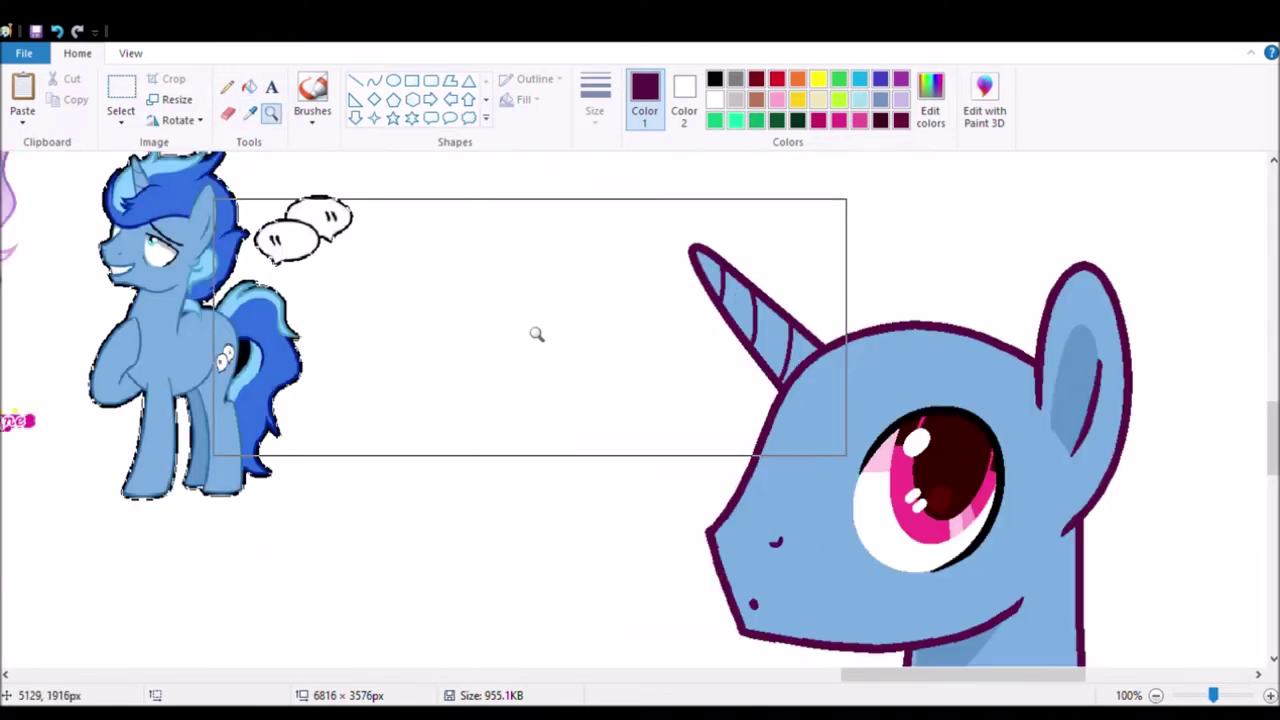
{"action": "scroll", "coordinate": [857, 457], "scroll_direction": "up", "scroll_amount": 1}
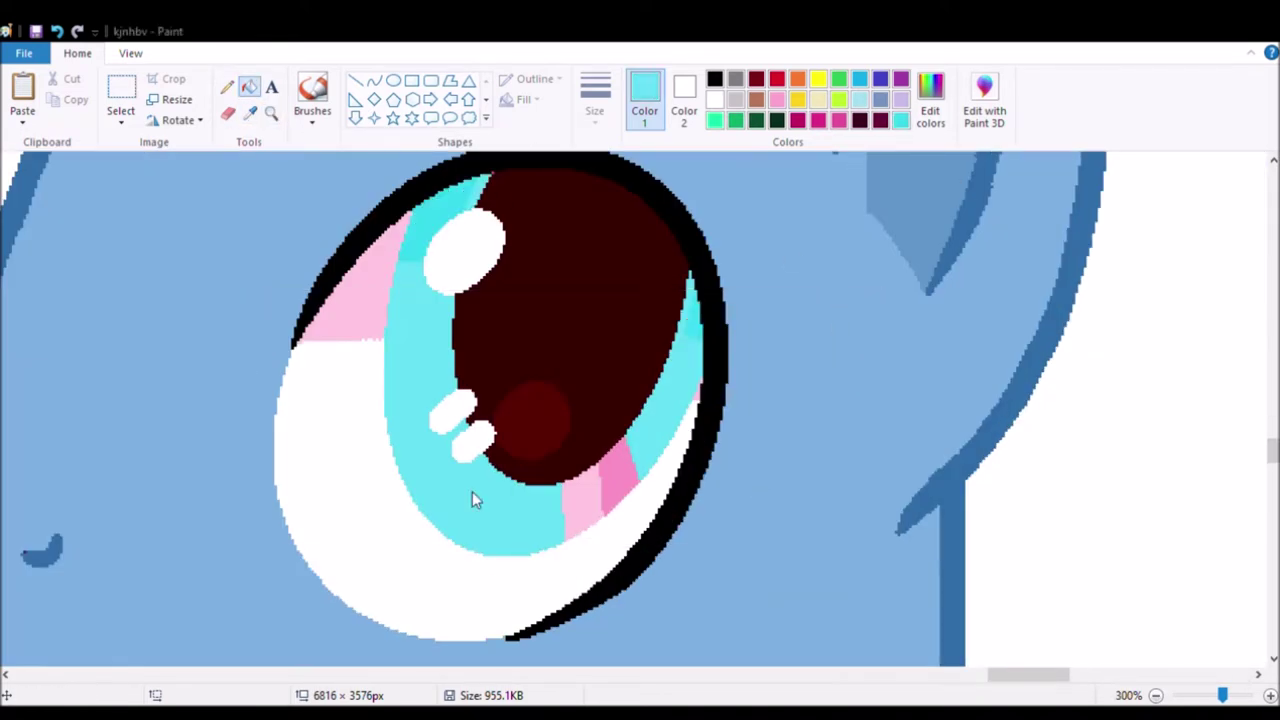
Step: Fill the blue pony's remaining pink iris sections with pale cyan and its maroon pupil with dark teal
{"action": "left_click", "coordinate": [620, 475]}
{"action": "left_click", "coordinate": [583, 500]}
{"action": "left_click", "coordinate": [880, 120]}
{"action": "left_click", "coordinate": [575, 300]}
{"action": "scroll", "coordinate": [285, 257], "scroll_direction": "down", "scroll_amount": 3}
{"action": "scroll", "coordinate": [880, 437], "scroll_direction": "down", "scroll_amount": 2}
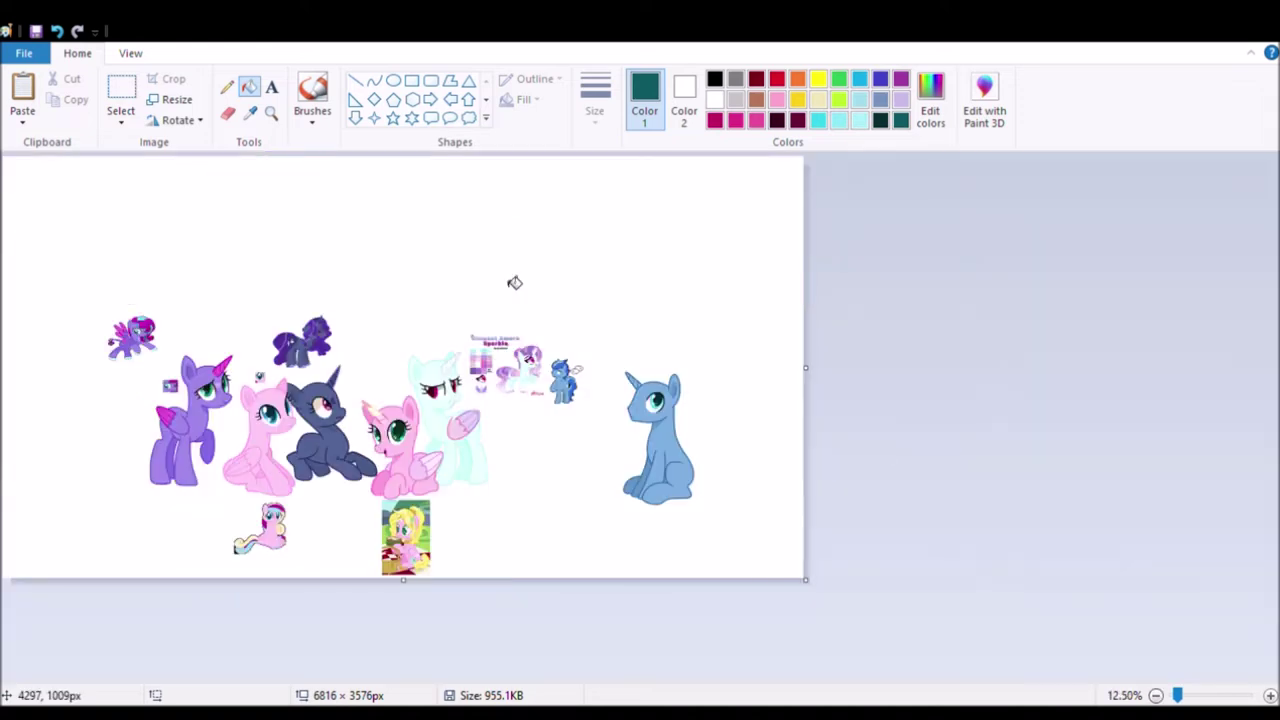
Step: Paste a duplicate of the pony group to the right of the original on a widened canvas
{"action": "key", "text": "ctrl+v"}
{"action": "scroll", "coordinate": [200, 420], "scroll_direction": "up", "scroll_amount": 3}
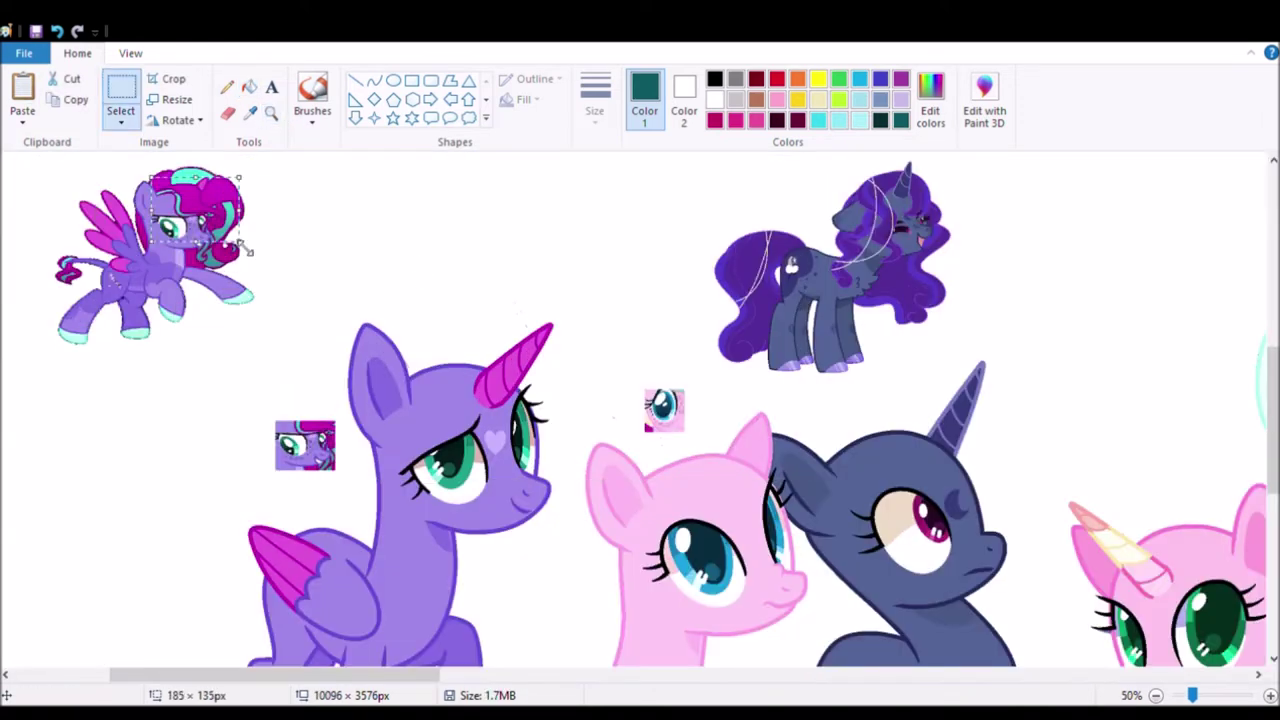
Step: Draw red curves outlining the fringe and crown of the purple pony's mane across its forehead and horn
{"action": "left_click", "coordinate": [373, 80]}
{"action": "left_click", "coordinate": [777, 79]}
{"action": "mouse_move", "coordinate": [512, 405]}
{"action": "left_mouse_down"}
{"action": "mouse_move", "coordinate": [790, 545]}
{"action": "mouse_move", "coordinate": [726, 582]}
{"action": "left_mouse_up"}
{"action": "mouse_move", "coordinate": [913, 373]}
{"action": "left_mouse_down"}
{"action": "mouse_move", "coordinate": [820, 429]}
{"action": "mouse_move", "coordinate": [694, 291]}
{"action": "left_mouse_up"}
{"action": "left_click", "coordinate": [838, 79]}
{"action": "left_click_drag", "start_coordinate": [760, 405], "coordinate": [835, 530]}
{"action": "key", "text": "ctrl+z"}
{"action": "scroll", "coordinate": [557, 306], "scroll_direction": "down", "scroll_amount": 3}
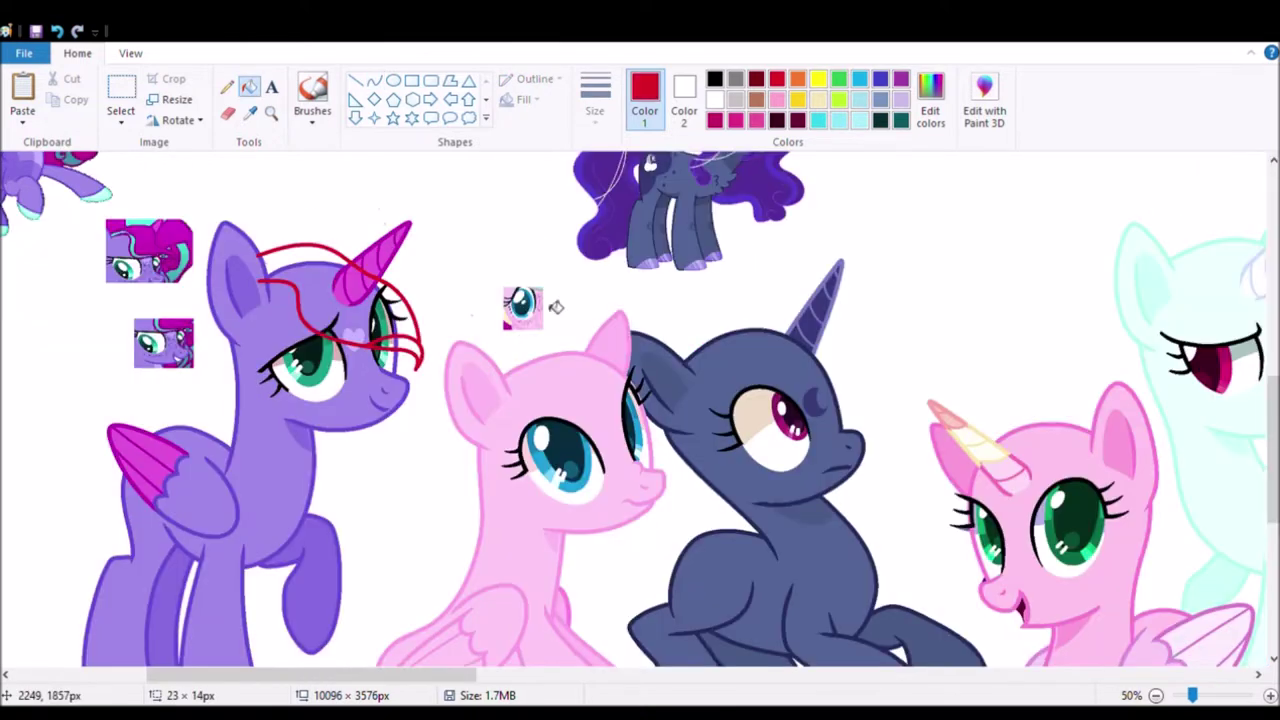
{"action": "scroll", "coordinate": [278, 348], "scroll_direction": "up", "scroll_amount": 1}
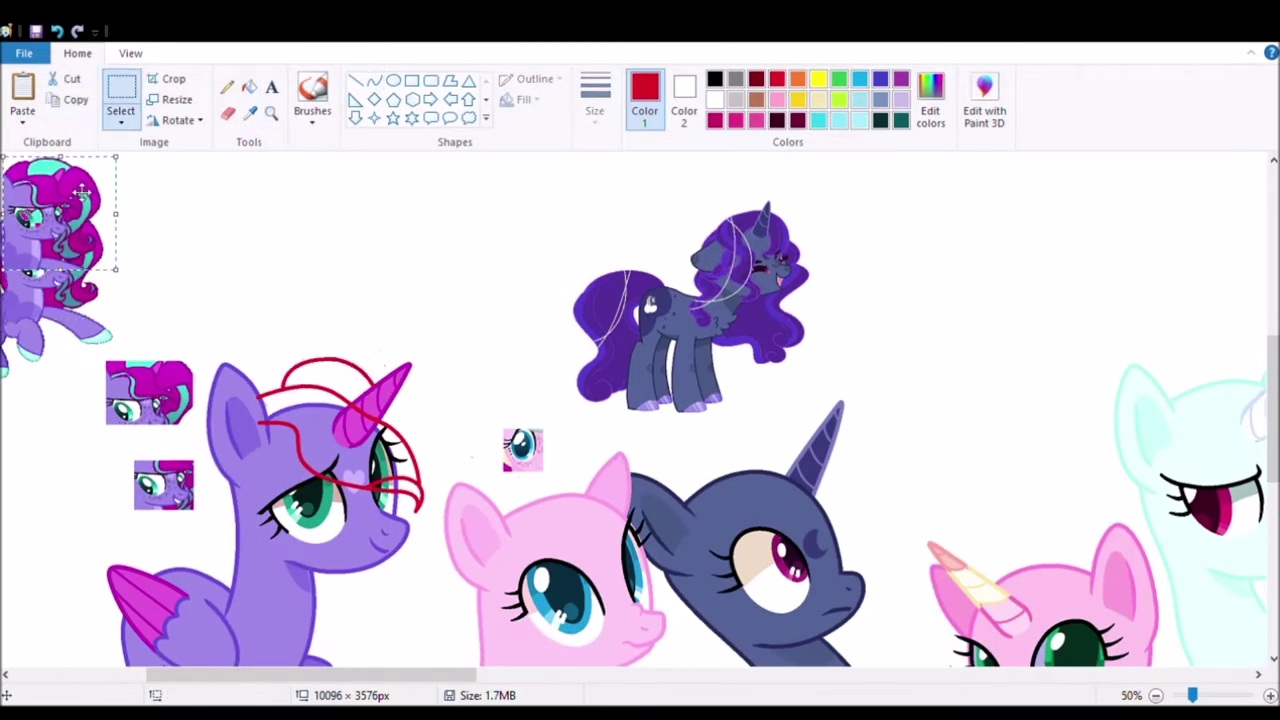
{"action": "scroll", "coordinate": [416, 419], "scroll_direction": "up", "scroll_amount": 1}
{"action": "scroll", "coordinate": [398, 455], "scroll_direction": "down", "scroll_amount": 2}
{"action": "scroll", "coordinate": [398, 455], "scroll_direction": "up", "scroll_amount": 1}
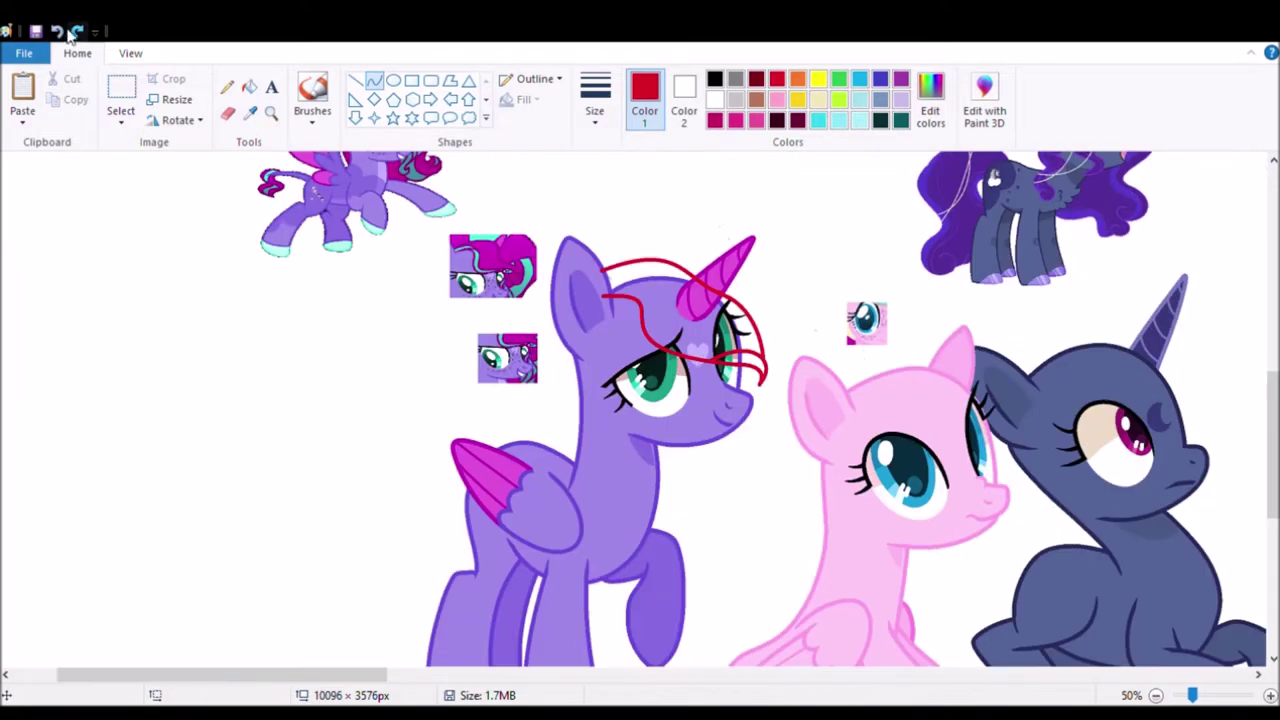
Step: Outline the back of the purple pony's crown in red and mark the mane stripe with green curves
{"action": "scroll", "coordinate": [197, 402], "scroll_direction": "up", "scroll_amount": 3}
{"action": "key", "text": "ctrl+v"}
{"action": "left_click_drag", "start_coordinate": [90, 230], "coordinate": [120, 284]}
{"action": "scroll", "coordinate": [1234, 358], "scroll_direction": "up", "scroll_amount": 1}
{"action": "scroll", "coordinate": [1234, 358], "scroll_direction": "down", "scroll_amount": 1}
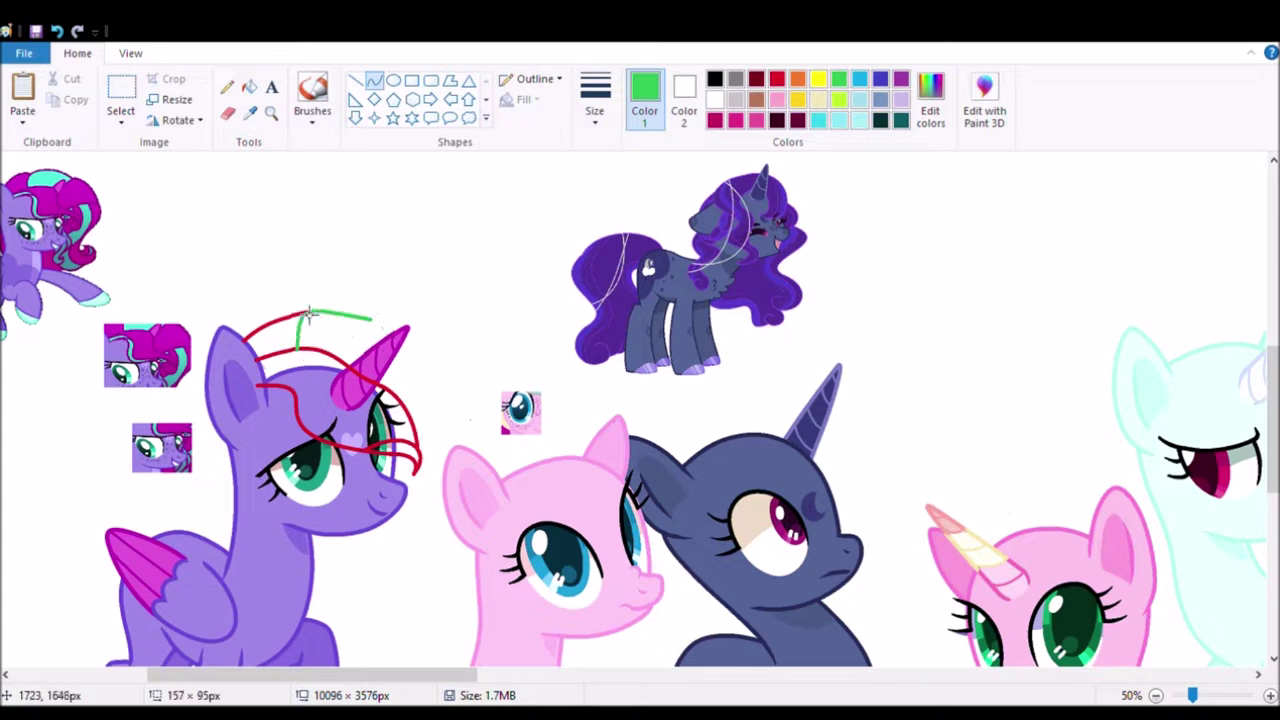
Step: Draw the mane's side lock, lower strands and the section behind the neck with red curves
{"action": "mouse_move", "coordinate": [443, 405]}
{"action": "left_mouse_down"}
{"action": "mouse_move", "coordinate": [440, 540]}
{"action": "mouse_move", "coordinate": [467, 590]}
{"action": "left_mouse_up"}
{"action": "scroll", "coordinate": [467, 590], "scroll_direction": "up", "scroll_amount": 1}
{"action": "scroll", "coordinate": [500, 600], "scroll_direction": "down", "scroll_amount": 2}
{"action": "scroll", "coordinate": [532, 622], "scroll_direction": "up", "scroll_amount": 1}
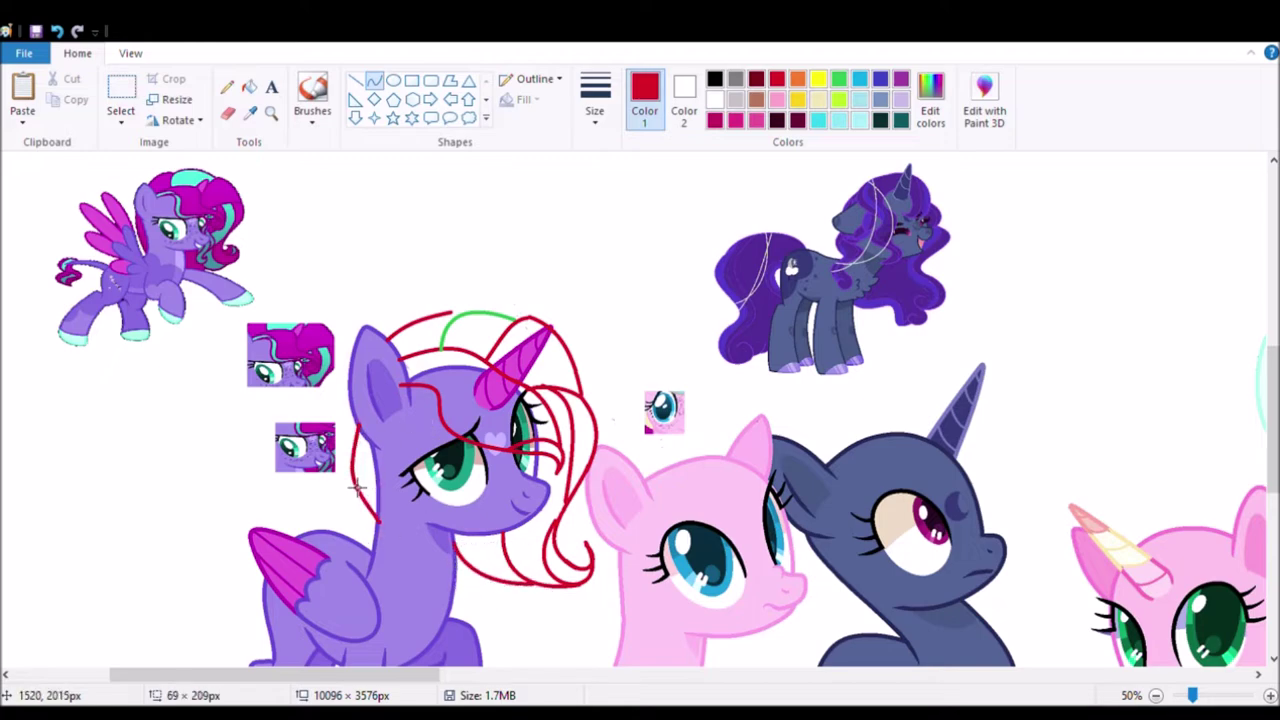
Step: Finish the mane's curled lower end and recolour the green stripe outline red
{"action": "scroll", "coordinate": [390, 532], "scroll_direction": "up", "scroll_amount": 3}
{"action": "scroll", "coordinate": [390, 532], "scroll_direction": "down", "scroll_amount": 4}
{"action": "scroll", "coordinate": [390, 532], "scroll_direction": "up", "scroll_amount": 4}
{"action": "mouse_move", "coordinate": [605, 580]}
{"action": "left_mouse_down"}
{"action": "mouse_move", "coordinate": [520, 480]}
{"action": "mouse_move", "coordinate": [557, 590]}
{"action": "left_mouse_up"}
{"action": "scroll", "coordinate": [643, 497], "scroll_direction": "down", "scroll_amount": 4}
{"action": "scroll", "coordinate": [643, 497], "scroll_direction": "up", "scroll_amount": 2}
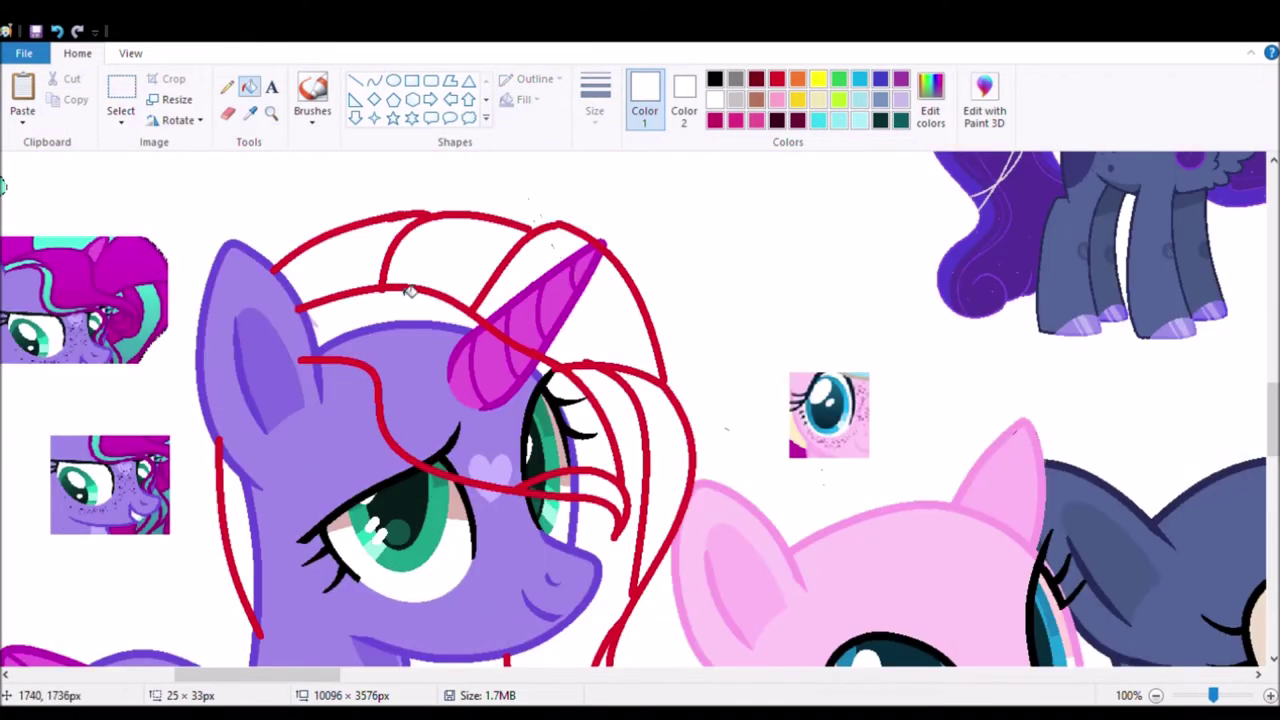
Step: Fill the purple forehead areas inside the red mane outline with white
{"action": "scroll", "coordinate": [849, 531], "scroll_direction": "down", "scroll_amount": 2}
{"action": "scroll", "coordinate": [110, 280], "scroll_direction": "up", "scroll_amount": 2}
{"action": "scroll", "coordinate": [110, 280], "scroll_direction": "up", "scroll_amount": 1}
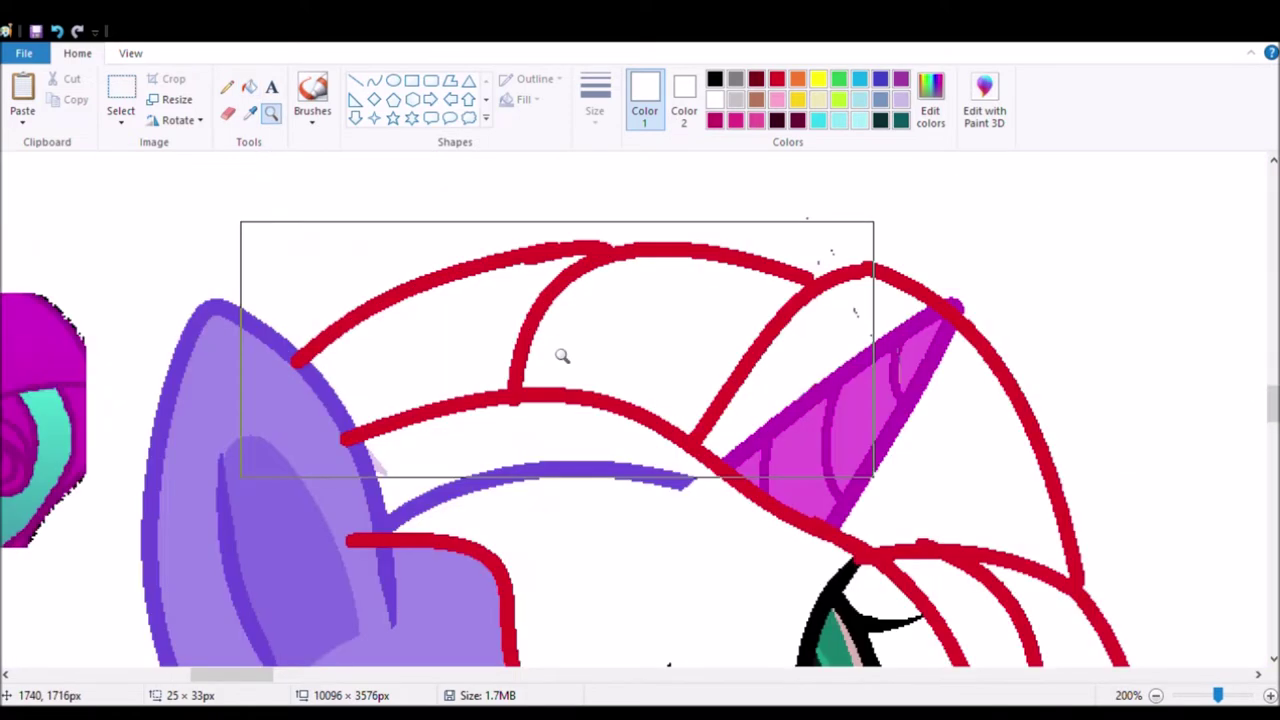
{"action": "scroll", "coordinate": [396, 507], "scroll_direction": "down", "scroll_amount": 3}
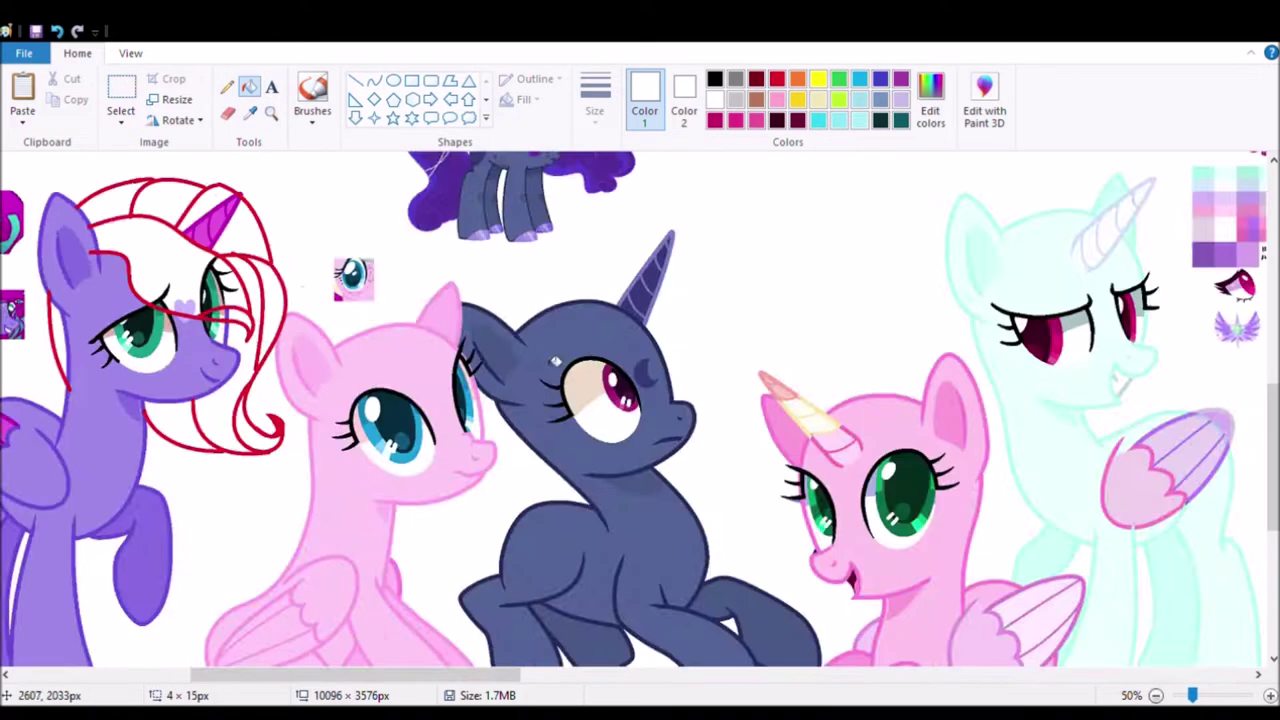
{"action": "scroll", "coordinate": [398, 365], "scroll_direction": "up", "scroll_amount": 5}
{"action": "scroll", "coordinate": [335, 229], "scroll_direction": "down", "scroll_amount": 4}
Step: Fill the purple pony's mane with the reference's magenta and its stripes with bright aqua
{"action": "left_click", "coordinate": [420, 392]}
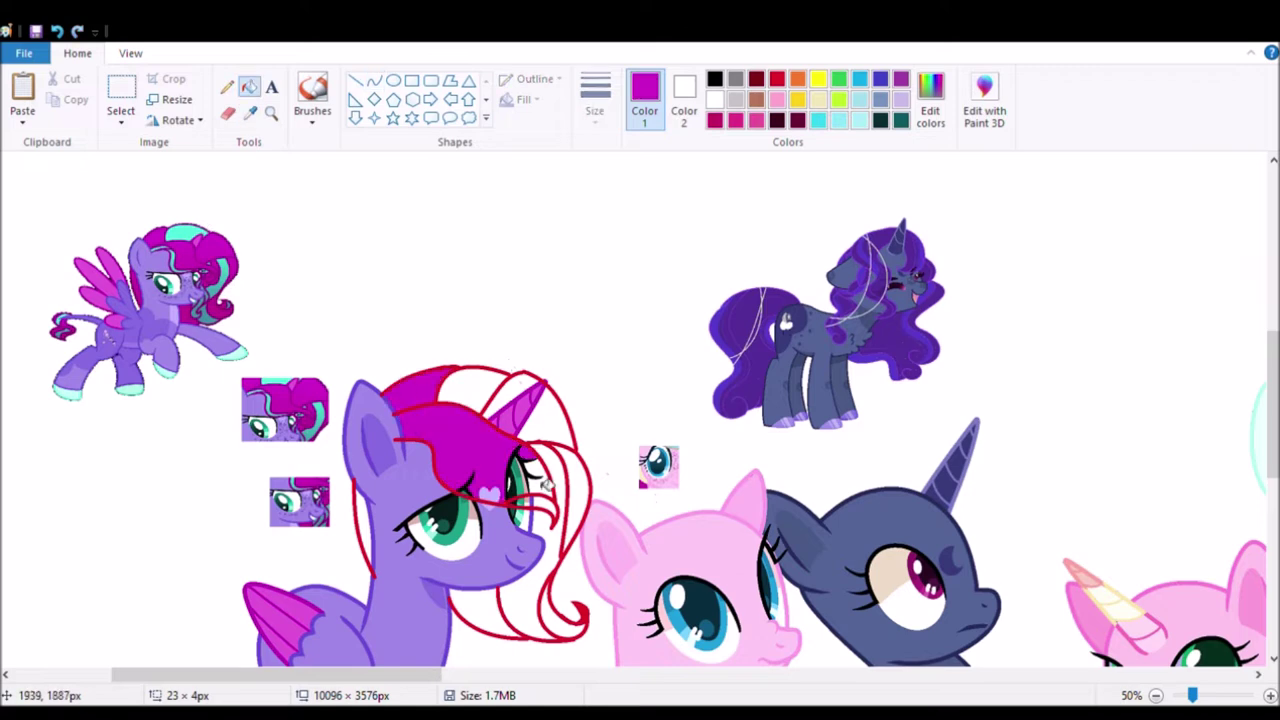
{"action": "left_click", "coordinate": [486, 612]}
{"action": "left_click", "coordinate": [363, 527]}
{"action": "left_click", "coordinate": [470, 390]}
{"action": "left_click", "coordinate": [553, 563]}
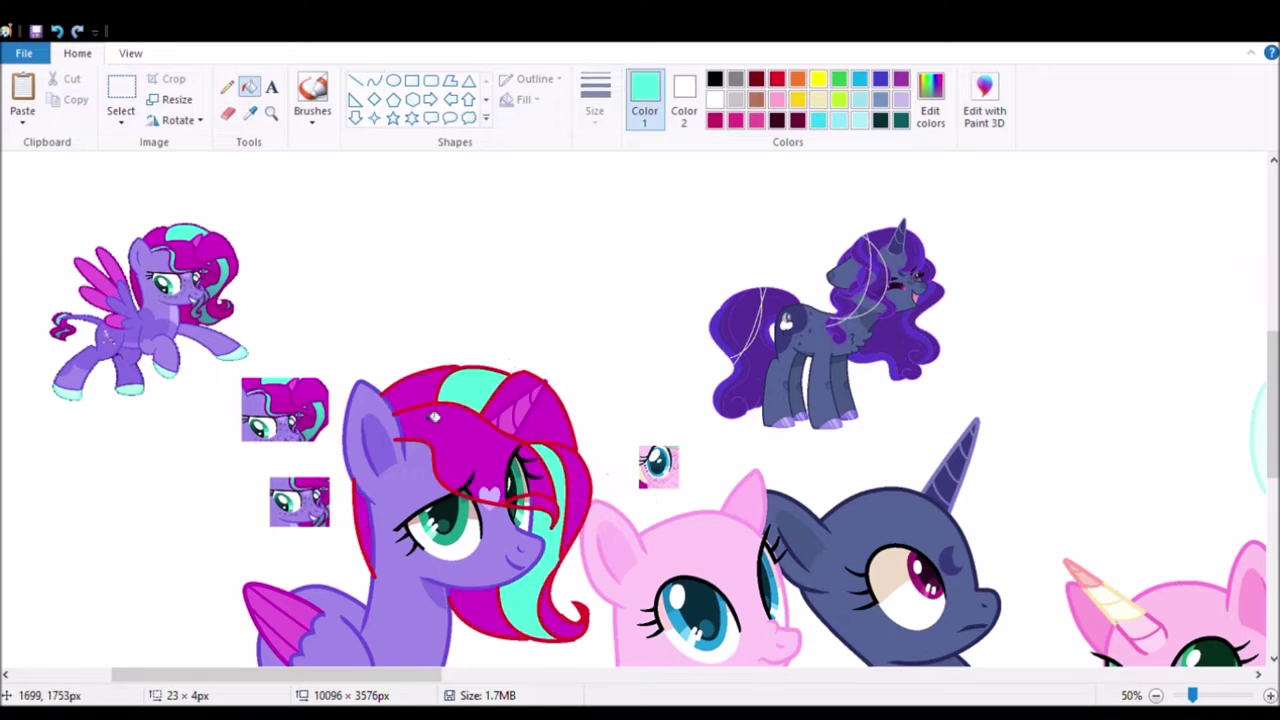
Step: Fill the small remaining gaps in the purple pony's mane with its hair colours
{"action": "scroll", "coordinate": [555, 505], "scroll_direction": "up", "scroll_amount": 3}
{"action": "left_click", "coordinate": [290, 310]}
{"action": "left_click", "coordinate": [350, 343]}
{"action": "scroll", "coordinate": [400, 300], "scroll_direction": "down", "scroll_amount": 3}
{"action": "left_click", "coordinate": [271, 113]}
{"action": "left_click", "coordinate": [400, 270]}
{"action": "scroll", "coordinate": [767, 407], "scroll_direction": "down", "scroll_amount": 5}
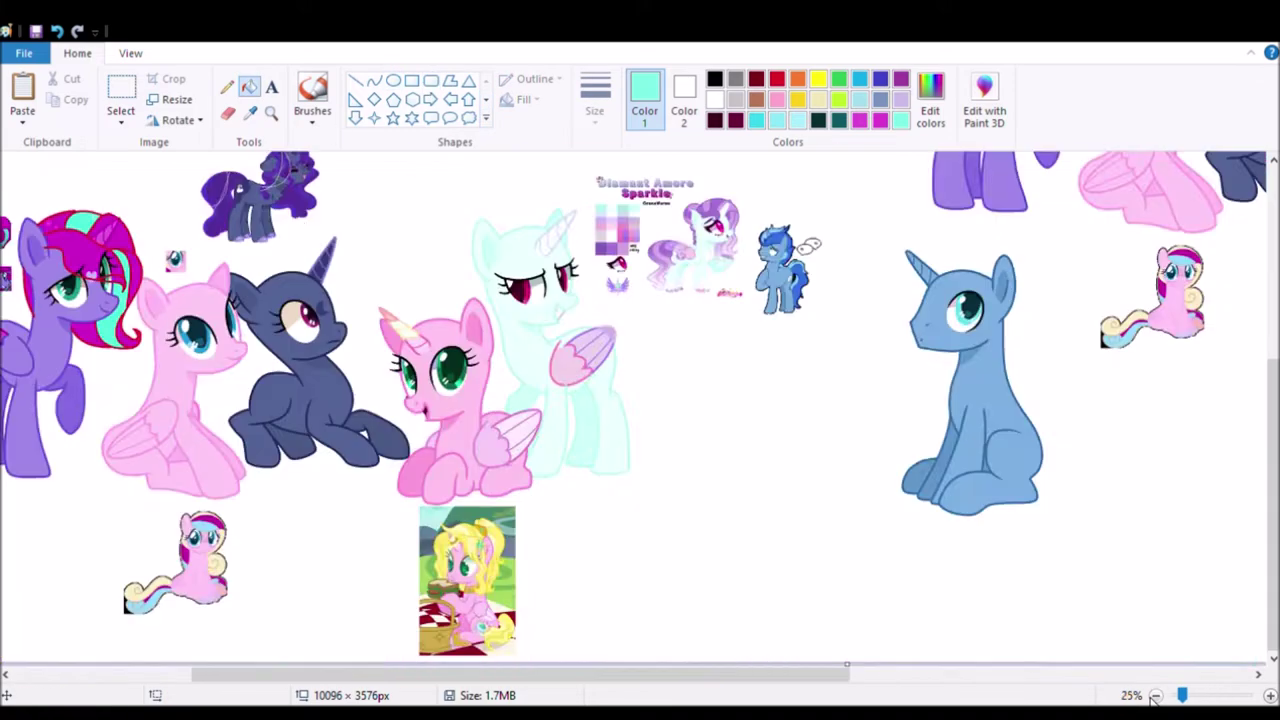
Step: Recolour the mane's red outlines with dark magenta
{"action": "scroll", "coordinate": [640, 400], "scroll_direction": "up", "scroll_amount": 4}
{"action": "left_click", "coordinate": [249, 87]}
{"action": "left_click", "coordinate": [678, 408]}
{"action": "scroll", "coordinate": [678, 408], "scroll_direction": "down", "scroll_amount": 2}
Step: Select and remove the cropped eye reference above the pink pony
{"action": "left_click", "coordinate": [121, 90]}
{"action": "left_click_drag", "start_coordinate": [484, 228], "coordinate": [536, 282]}
{"action": "scroll", "coordinate": [594, 508], "scroll_direction": "up", "scroll_amount": 1}
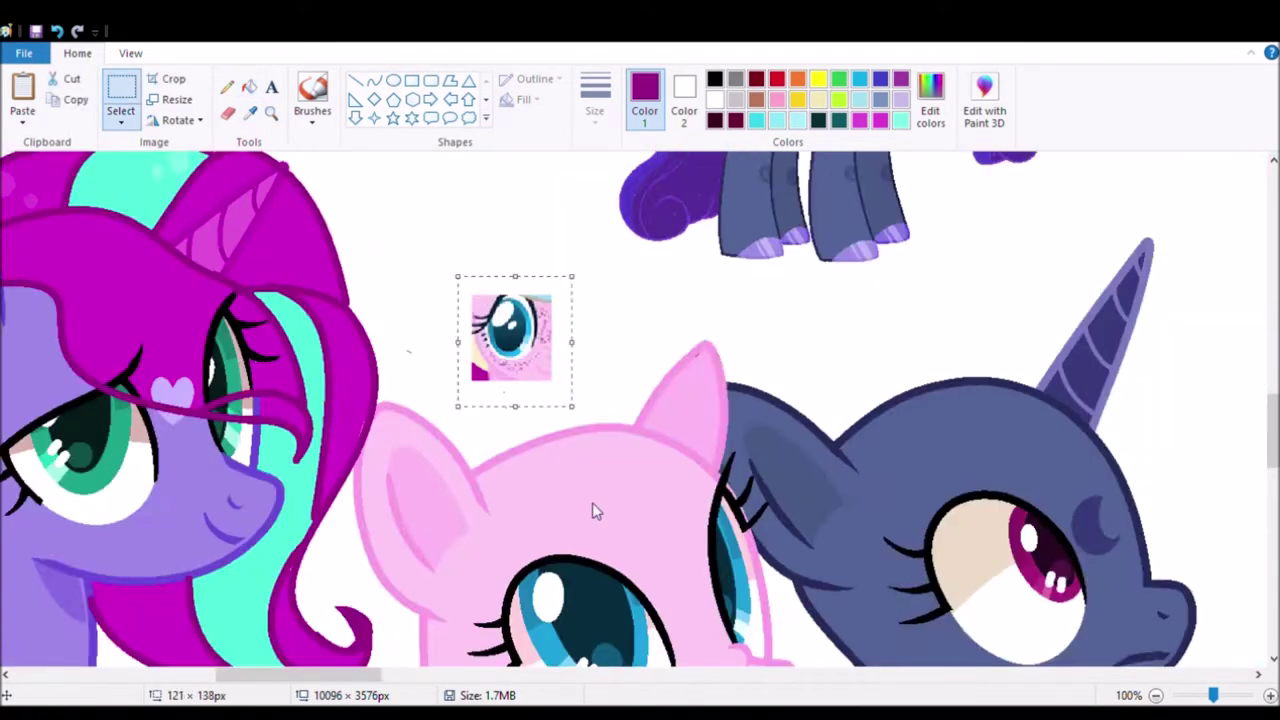
{"action": "scroll", "coordinate": [594, 508], "scroll_direction": "down", "scroll_amount": 2}
{"action": "scroll", "coordinate": [640, 400], "scroll_direction": "up", "scroll_amount": 1}
Step: Recolour the piece of mane outline overlapping the purple pony's ear with the purple ear outline colour
{"action": "left_click", "coordinate": [374, 80]}
{"action": "scroll", "coordinate": [411, 352], "scroll_direction": "up", "scroll_amount": 4}
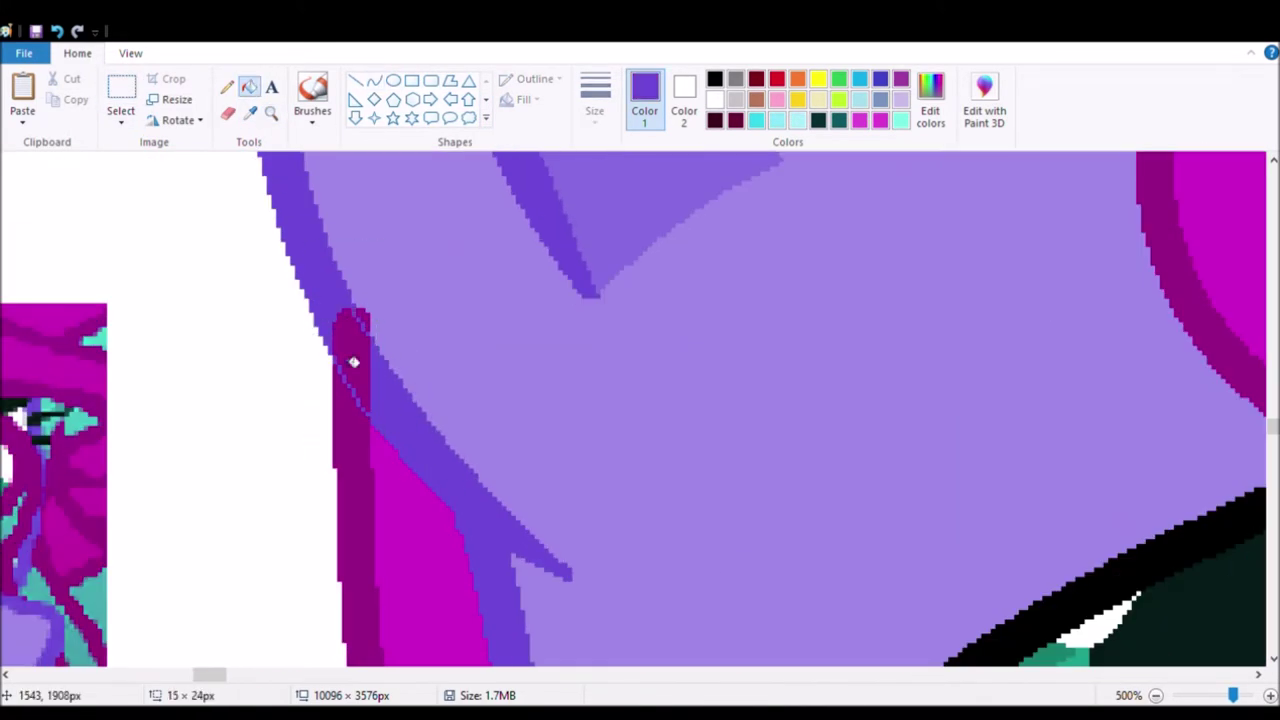
{"action": "left_click", "coordinate": [353, 362]}
{"action": "scroll", "coordinate": [353, 362], "scroll_direction": "down", "scroll_amount": 7}
{"action": "scroll", "coordinate": [640, 400], "scroll_direction": "up", "scroll_amount": 1}
{"action": "scroll", "coordinate": [640, 400], "scroll_direction": "up", "scroll_amount": 2}
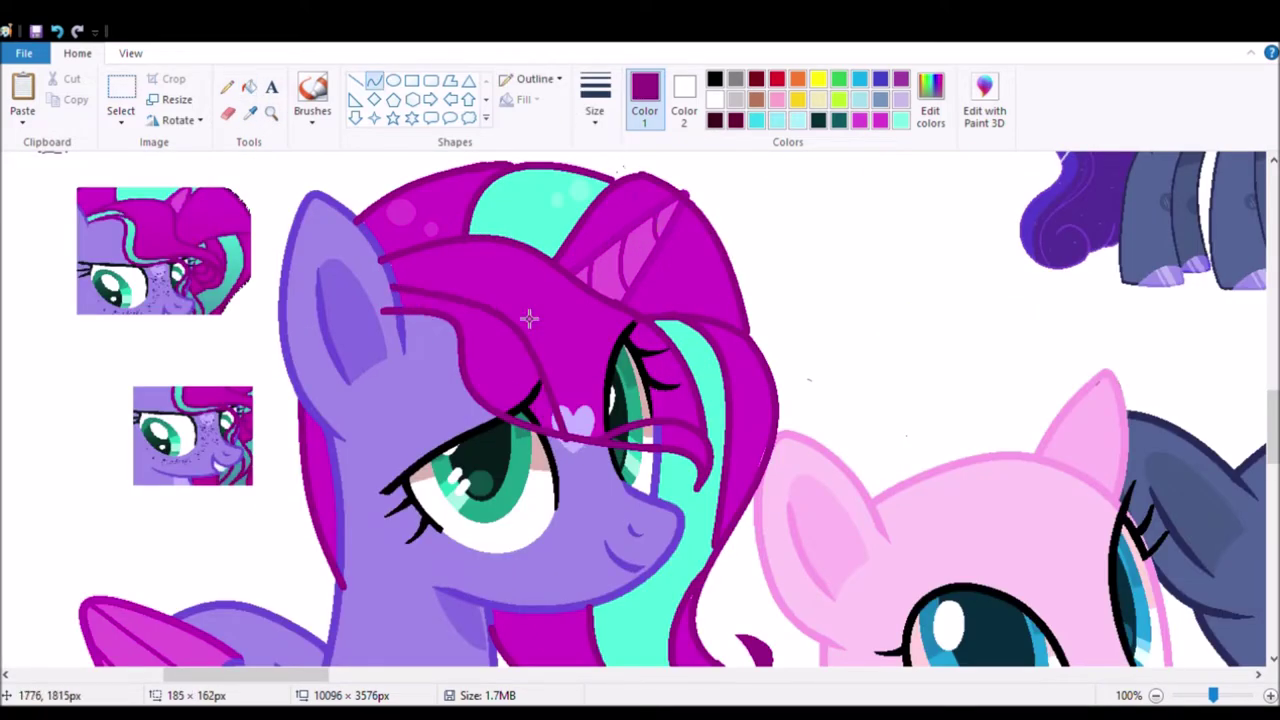
Step: Draw a dark magenta curve inside the fringe and fill the strand along its edge with aqua
{"action": "scroll", "coordinate": [457, 591], "scroll_direction": "up", "scroll_amount": 2}
{"action": "left_click_drag", "start_coordinate": [440, 470], "coordinate": [462, 590]}
{"action": "left_click", "coordinate": [249, 113]}
{"action": "left_click", "coordinate": [571, 343]}
{"action": "scroll", "coordinate": [857, 414], "scroll_direction": "down", "scroll_amount": 2}
Step: Clean up the stray marks around the horn tip with sampled white
{"action": "left_click", "coordinate": [674, 406]}
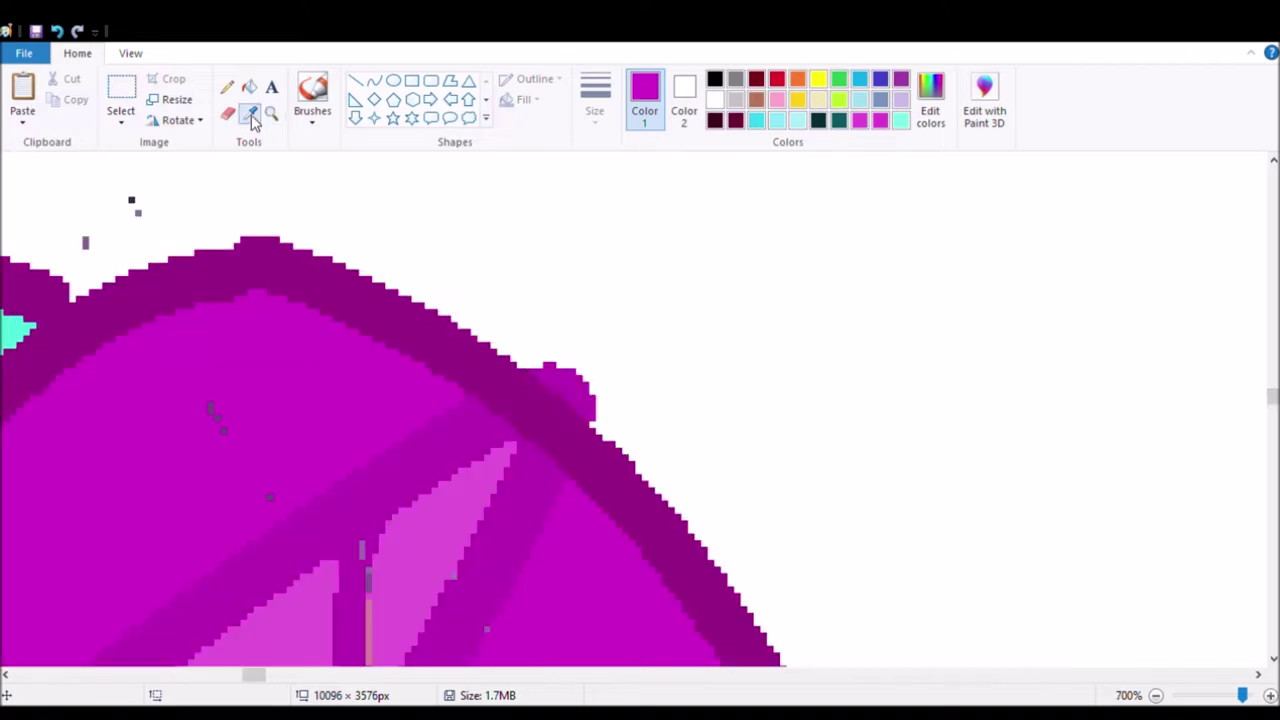
{"action": "left_click", "coordinate": [700, 449]}
{"action": "left_click", "coordinate": [684, 100]}
{"action": "scroll", "coordinate": [341, 387], "scroll_direction": "down", "scroll_amount": 4}
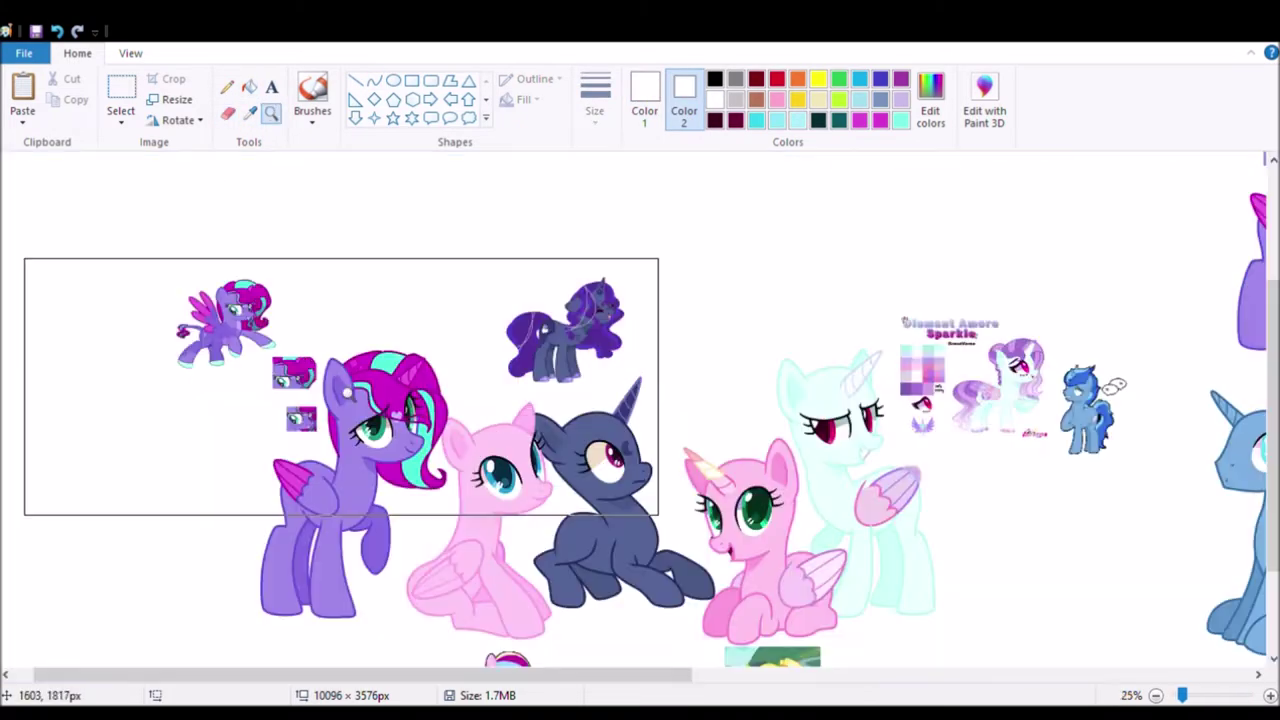
Step: Touch up the aqua fringe strand beside the purple pony's ear with a curve in aqua
{"action": "left_click", "coordinate": [341, 387]}
{"action": "scroll", "coordinate": [640, 400], "scroll_direction": "up", "scroll_amount": 3}
{"action": "left_click", "coordinate": [373, 80]}
{"action": "left_click", "coordinate": [483, 540]}
{"action": "scroll", "coordinate": [640, 400], "scroll_direction": "down", "scroll_amount": 3}
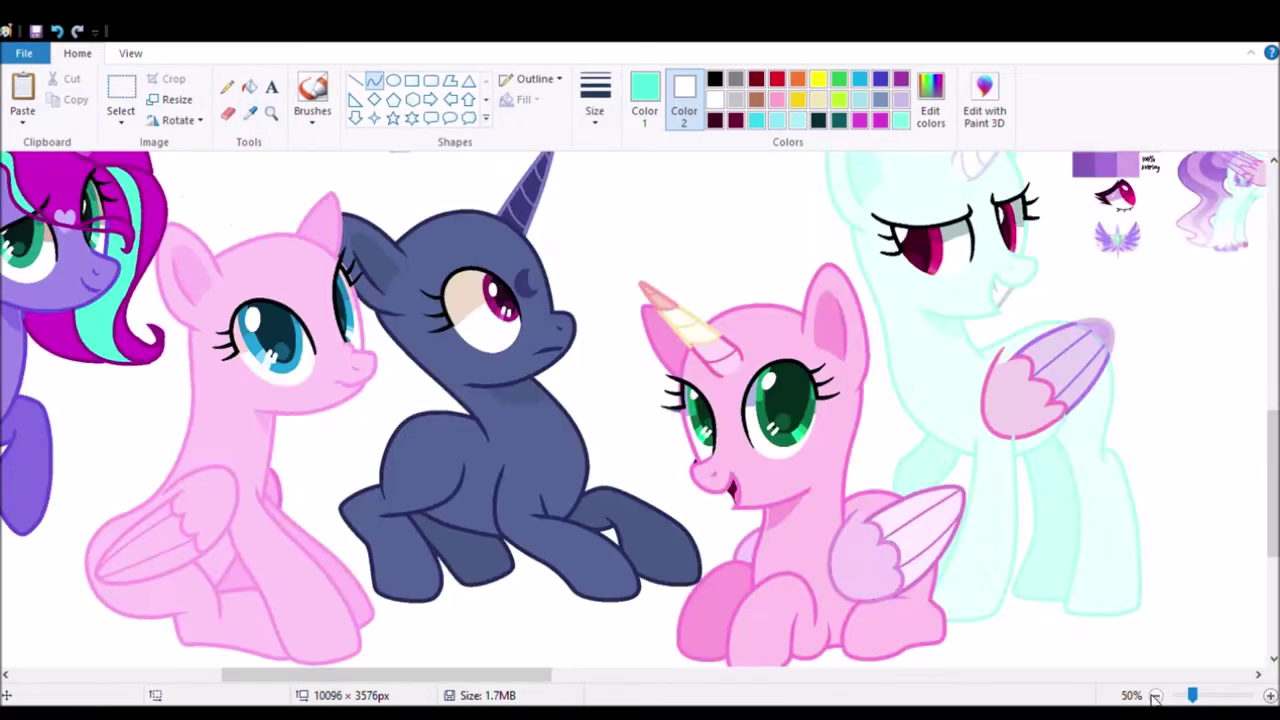
Step: Add small, lighter oval highlights to the magenta side lock of the mane
{"action": "left_click", "coordinate": [271, 113]}
{"action": "left_click", "coordinate": [491, 329]}
{"action": "left_click", "coordinate": [644, 90]}
{"action": "left_click", "coordinate": [393, 80]}
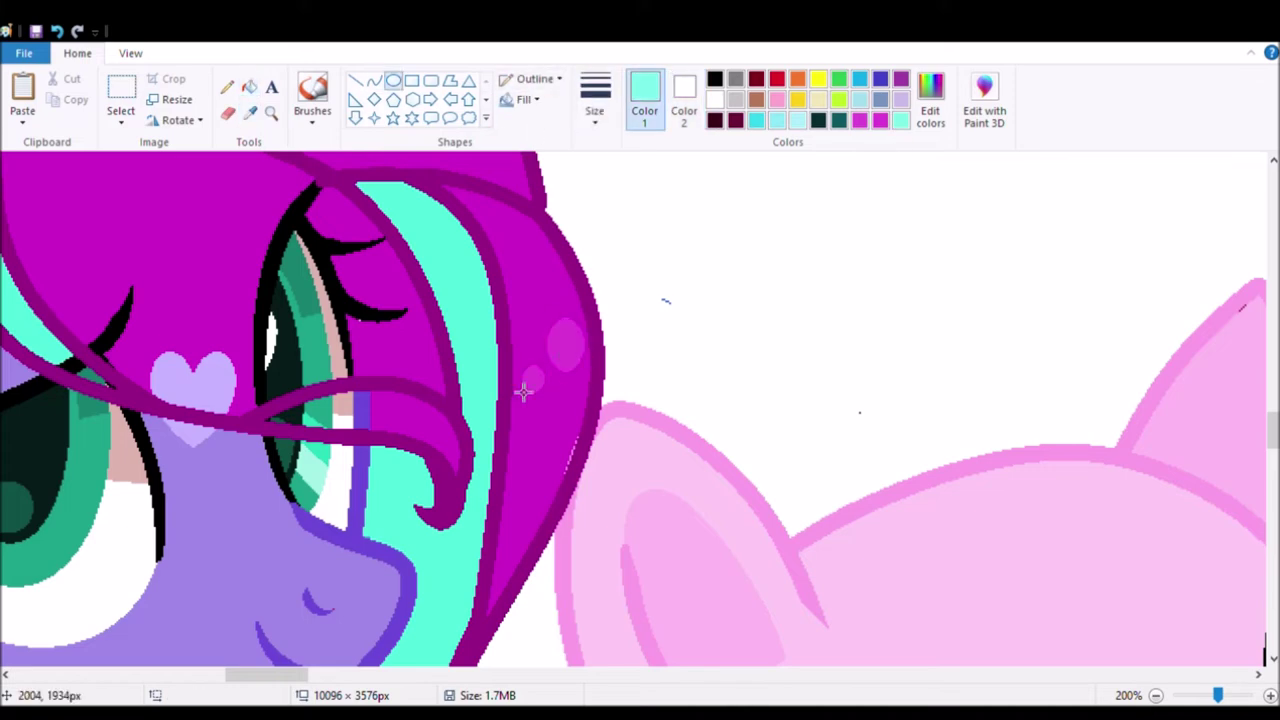
{"action": "scroll", "coordinate": [523, 392], "scroll_direction": "down", "scroll_amount": 4}
Step: Draw dark magenta strand curves along the purple pony's fringe, crown and side lock
{"action": "left_click", "coordinate": [271, 113]}
{"action": "left_click", "coordinate": [614, 294]}
{"action": "left_click", "coordinate": [373, 80]}
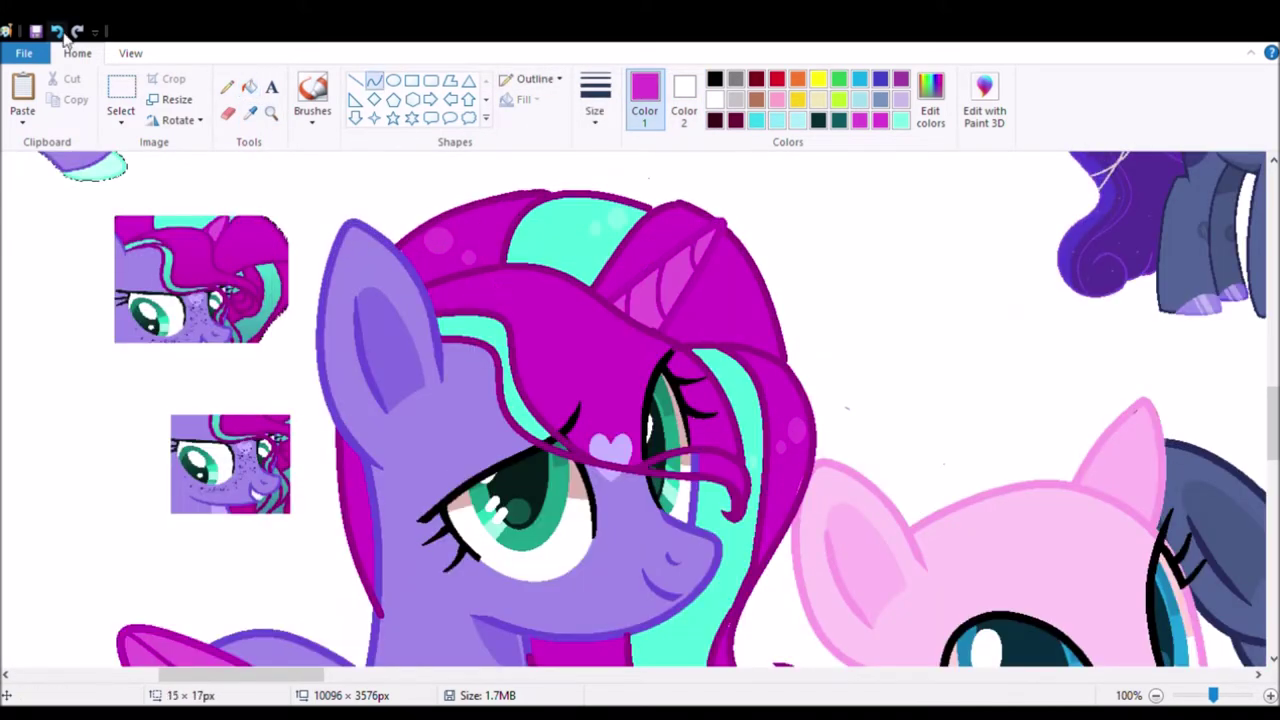
{"action": "left_click", "coordinate": [373, 80]}
{"action": "left_click_drag", "start_coordinate": [457, 340], "coordinate": [555, 455]}
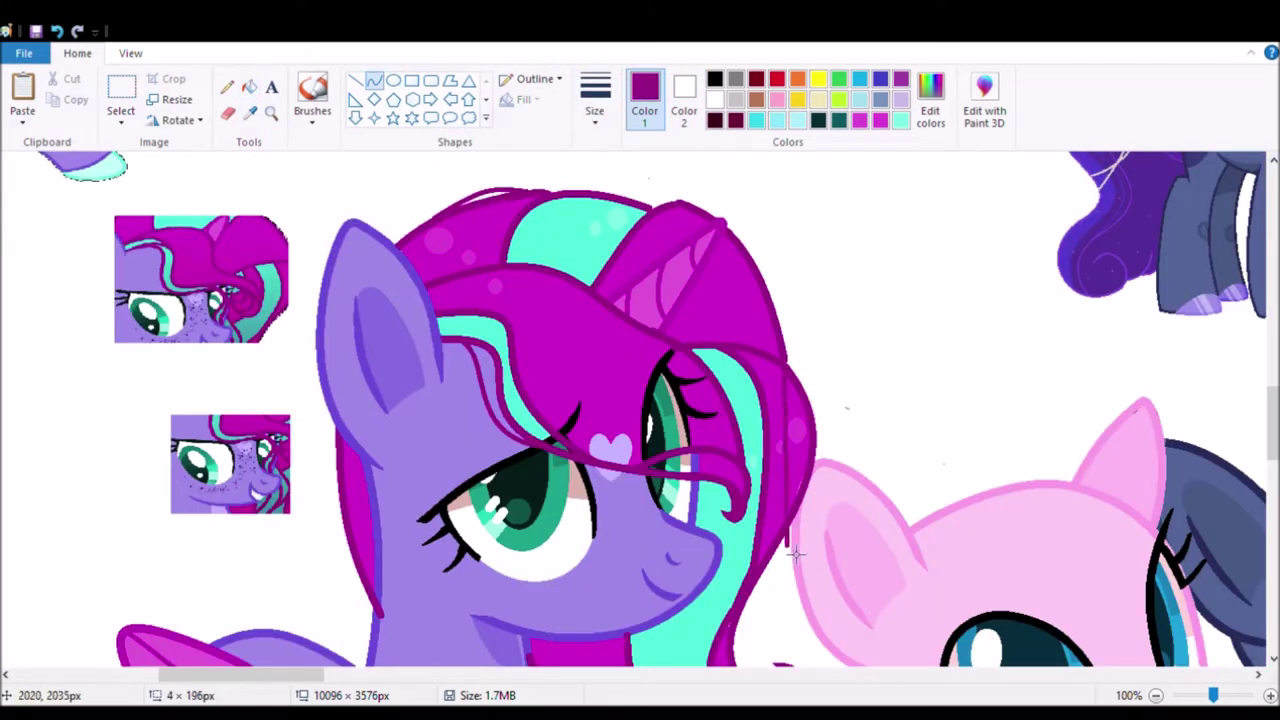
{"action": "scroll", "coordinate": [818, 470], "scroll_direction": "down", "scroll_amount": 3}
{"action": "left_click", "coordinate": [271, 113]}
{"action": "left_click", "coordinate": [150, 270]}
{"action": "scroll", "coordinate": [420, 350], "scroll_direction": "down", "scroll_amount": 3}
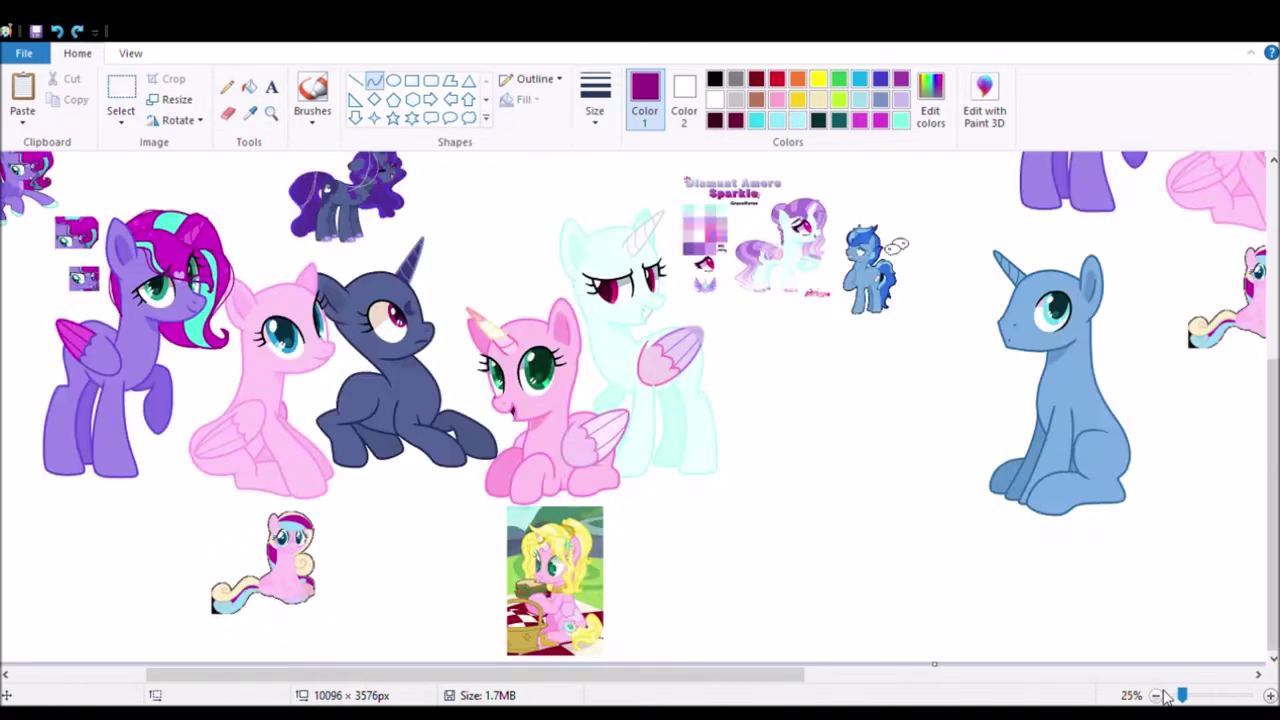
Step: Add small light magenta oval highlights to the crown of the purple pony's mane
{"action": "left_click", "coordinate": [165, 235]}
{"action": "left_click", "coordinate": [393, 80]}
{"action": "left_click", "coordinate": [859, 120]}
{"action": "scroll", "coordinate": [626, 409], "scroll_direction": "down", "scroll_amount": 4}
Step: Draw the outer outline of the purple pony's flowing tail tuft with curves in sampled dark magenta
{"action": "left_click", "coordinate": [271, 113]}
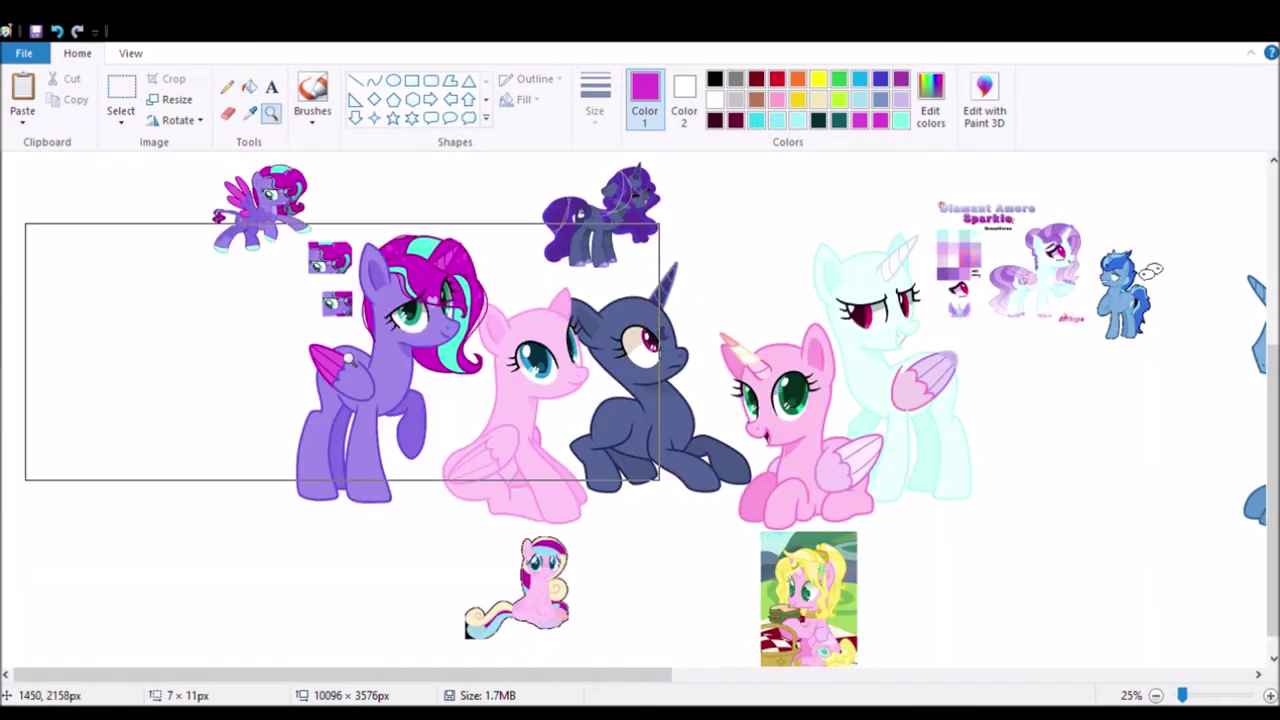
{"action": "left_click", "coordinate": [337, 311]}
{"action": "left_click", "coordinate": [249, 113]}
{"action": "left_click", "coordinate": [595, 310]}
{"action": "left_click_drag", "start_coordinate": [202, 437], "coordinate": [278, 538]}
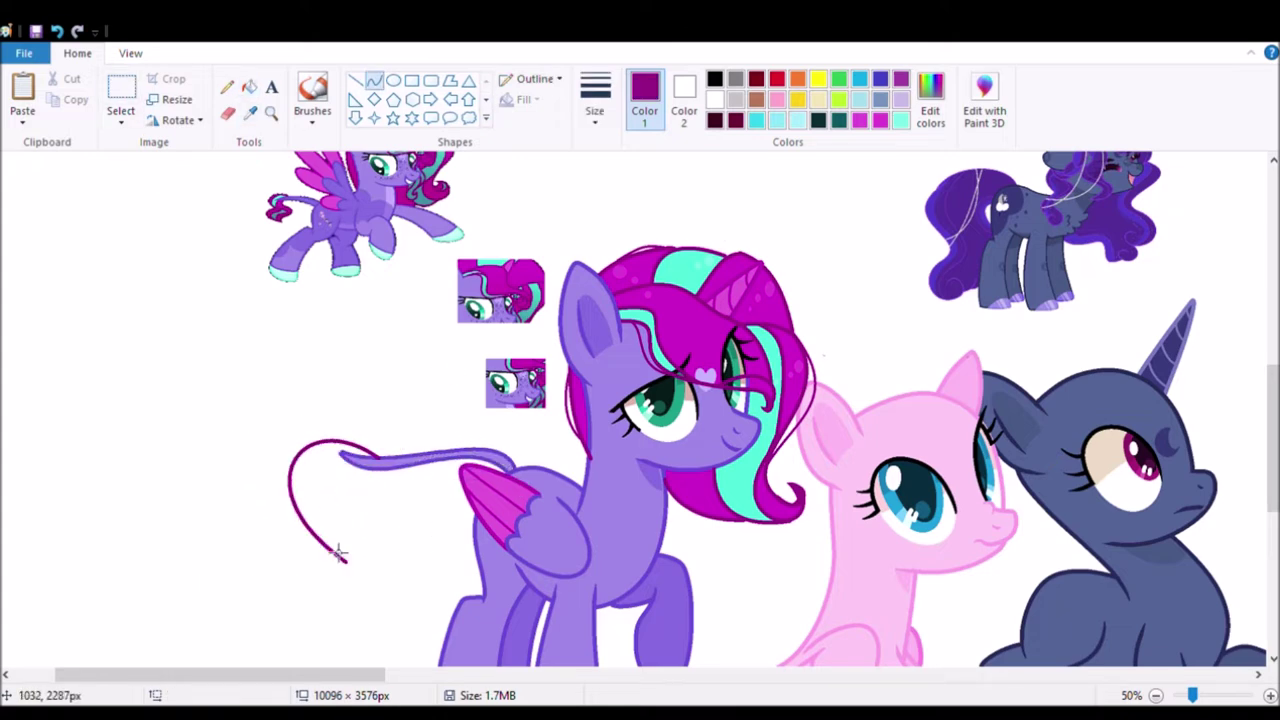
{"action": "left_click_drag", "start_coordinate": [342, 665], "coordinate": [427, 512]}
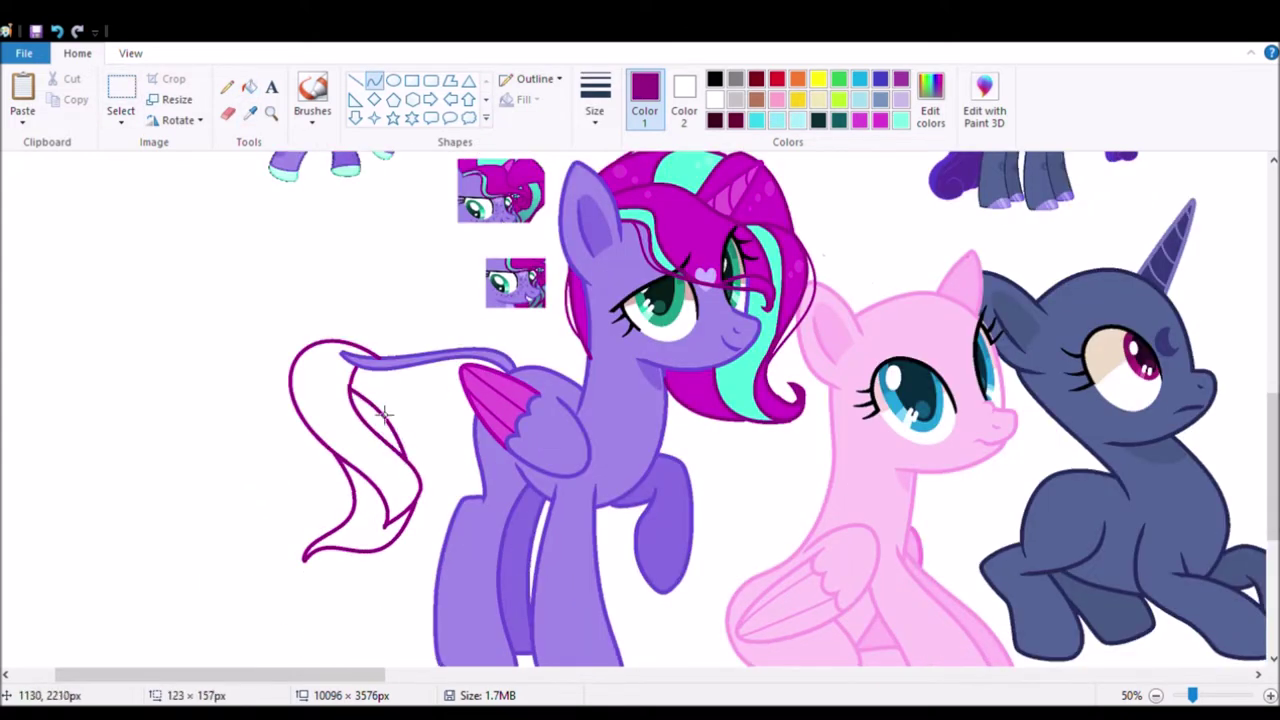
Step: Draw inner strand curves along the length of the purple pony's tail tuft in dark magenta
{"action": "scroll", "coordinate": [383, 413], "scroll_direction": "down", "scroll_amount": 2}
{"action": "scroll", "coordinate": [418, 471], "scroll_direction": "up", "scroll_amount": 1}
{"action": "scroll", "coordinate": [374, 443], "scroll_direction": "up", "scroll_amount": 1}
{"action": "mouse_move", "coordinate": [395, 440]}
{"action": "left_mouse_down"}
{"action": "mouse_move", "coordinate": [450, 610]}
{"action": "mouse_move", "coordinate": [378, 501]}
{"action": "left_mouse_up"}
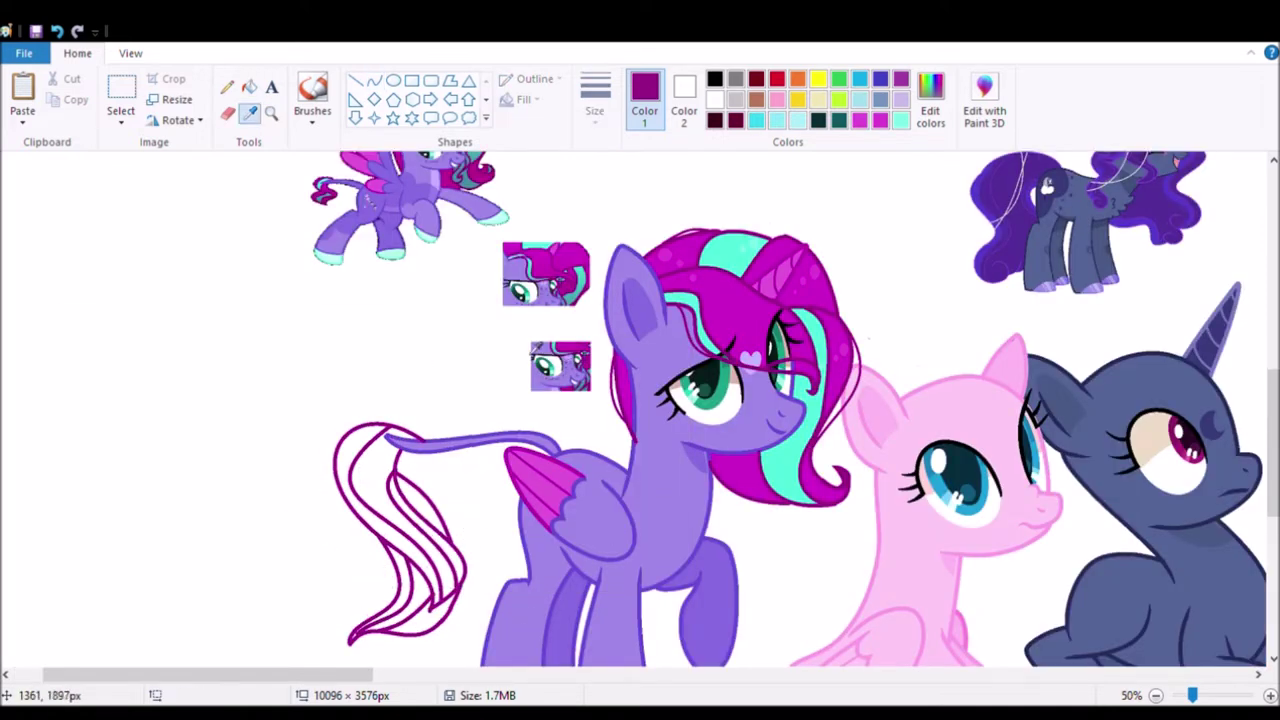
Step: Fill the strands of the purple pony's tail tuft with alternating magenta and aqua
{"action": "left_click", "coordinate": [400, 540]}
{"action": "left_click", "coordinate": [756, 120]}
{"action": "left_click", "coordinate": [420, 560]}
Step: Add small, lighter oval highlights to the upper part of the purple pony's tail tuft
{"action": "scroll", "coordinate": [450, 440], "scroll_direction": "up", "scroll_amount": 2}
{"action": "left_click", "coordinate": [860, 120]}
{"action": "left_click", "coordinate": [393, 80]}
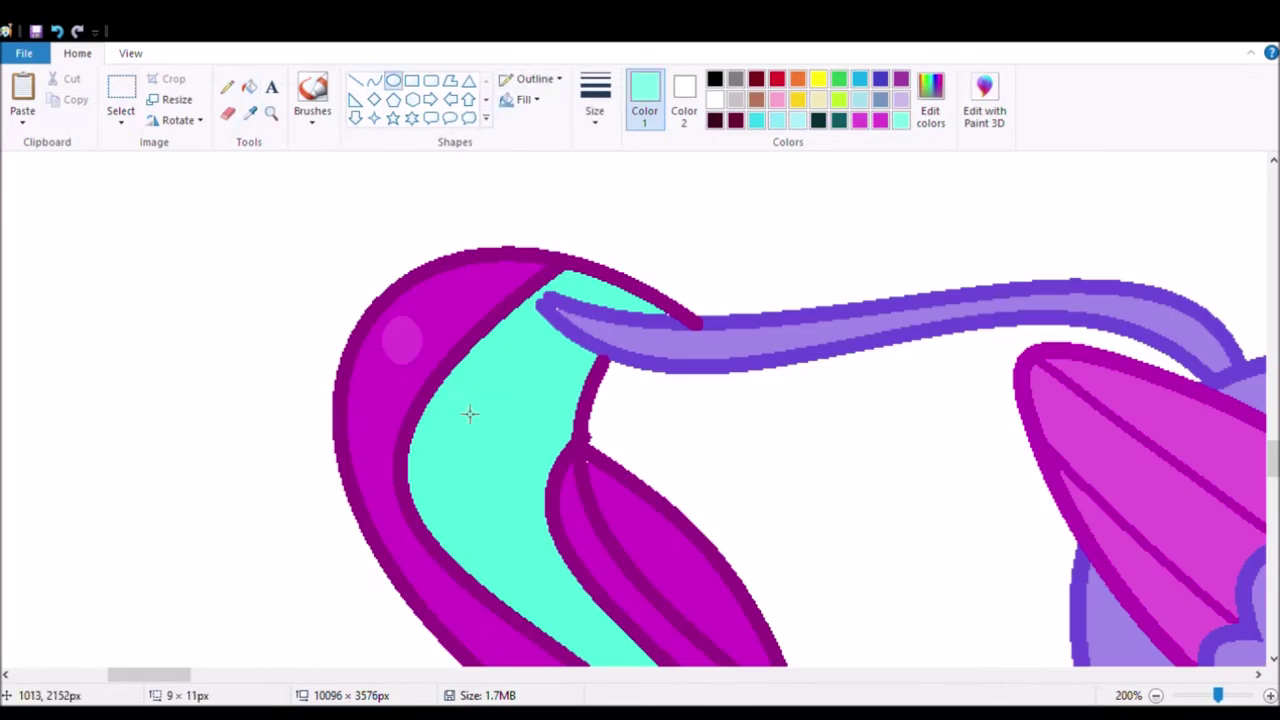
{"action": "left_click", "coordinate": [1155, 695]}
{"action": "left_click", "coordinate": [1155, 695]}
{"action": "left_click", "coordinate": [1155, 695]}
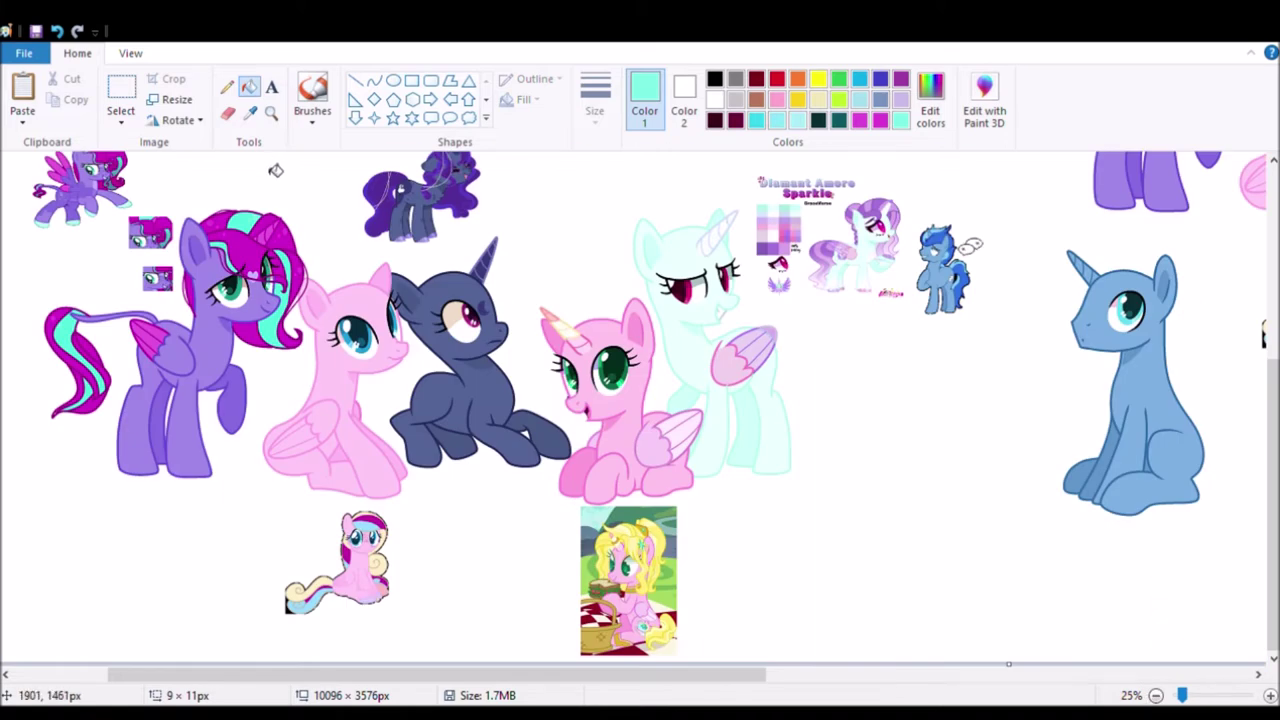
Step: Touch up the unfilled gaps at the tip of the purple pony's tail with sampled tail colours
{"action": "left_click", "coordinate": [271, 113]}
{"action": "left_click", "coordinate": [105, 372]}
{"action": "left_click", "coordinate": [250, 113]}
{"action": "left_click", "coordinate": [443, 451]}
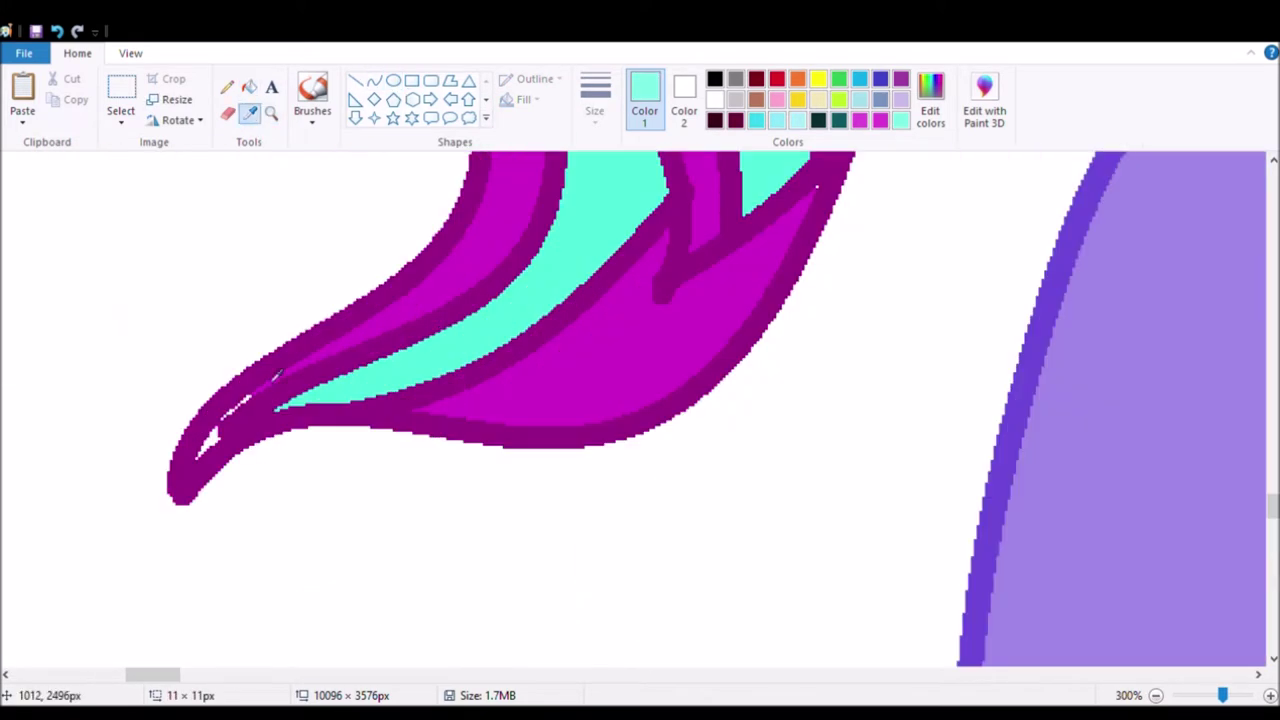
Step: Mark off the near front hoof with a pale aqua curve and fill it pale aqua with an aqua outline
{"action": "left_click", "coordinate": [250, 113]}
{"action": "left_click", "coordinate": [240, 438]}
{"action": "left_click_drag", "start_coordinate": [240, 438], "coordinate": [262, 580]}
{"action": "left_click_drag", "start_coordinate": [235, 497], "coordinate": [190, 500]}
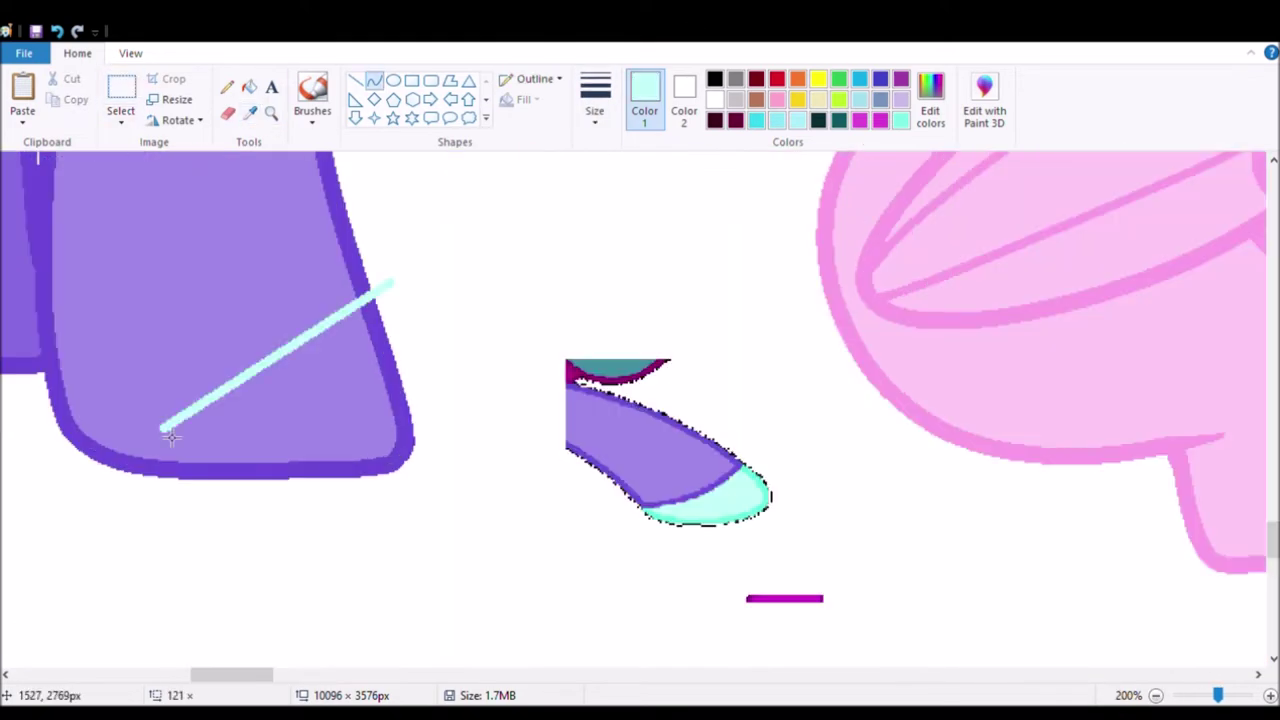
{"action": "left_click", "coordinate": [249, 87]}
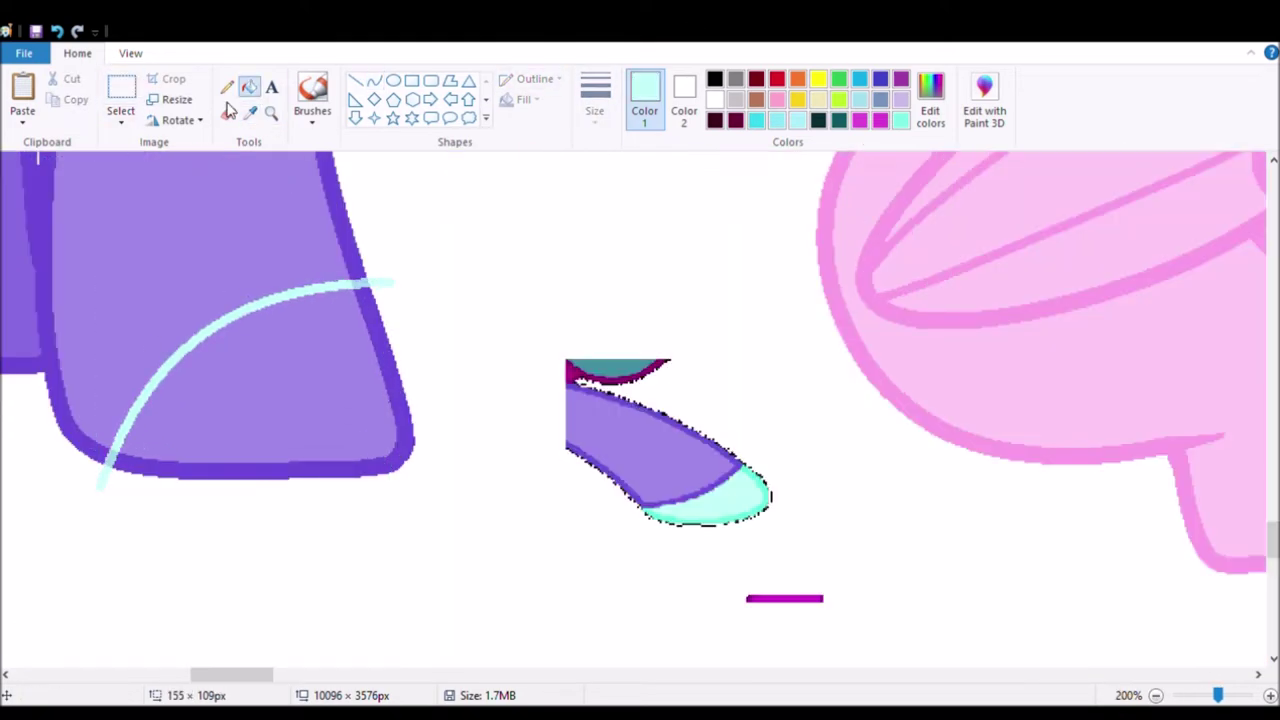
{"action": "left_click", "coordinate": [382, 292]}
{"action": "left_click", "coordinate": [250, 400]}
Step: Draw several white shine curves across the purple pony's near front hoof
{"action": "left_click", "coordinate": [373, 80]}
{"action": "left_click_drag", "start_coordinate": [155, 327], "coordinate": [297, 475]}
{"action": "left_click_drag", "start_coordinate": [226, 401], "coordinate": [265, 388]}
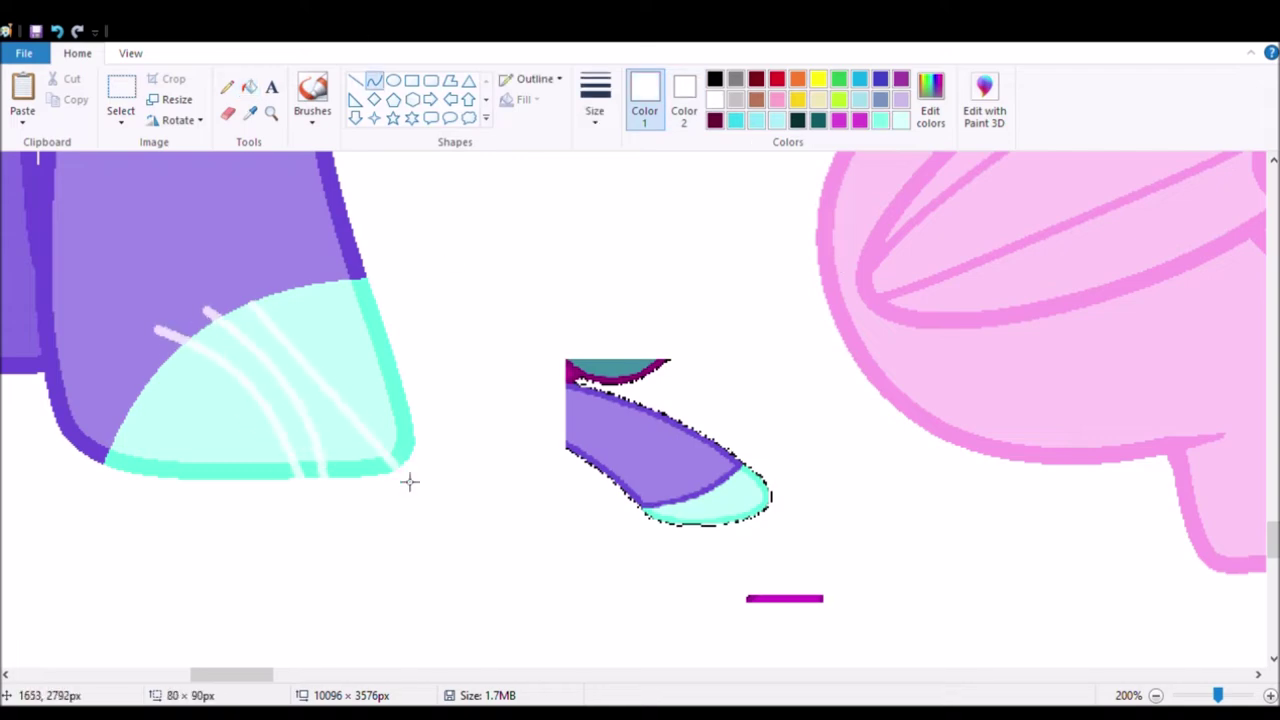
{"action": "left_click_drag", "start_coordinate": [410, 482], "coordinate": [260, 400]}
{"action": "left_click", "coordinate": [249, 112]}
{"action": "left_click", "coordinate": [270, 112]}
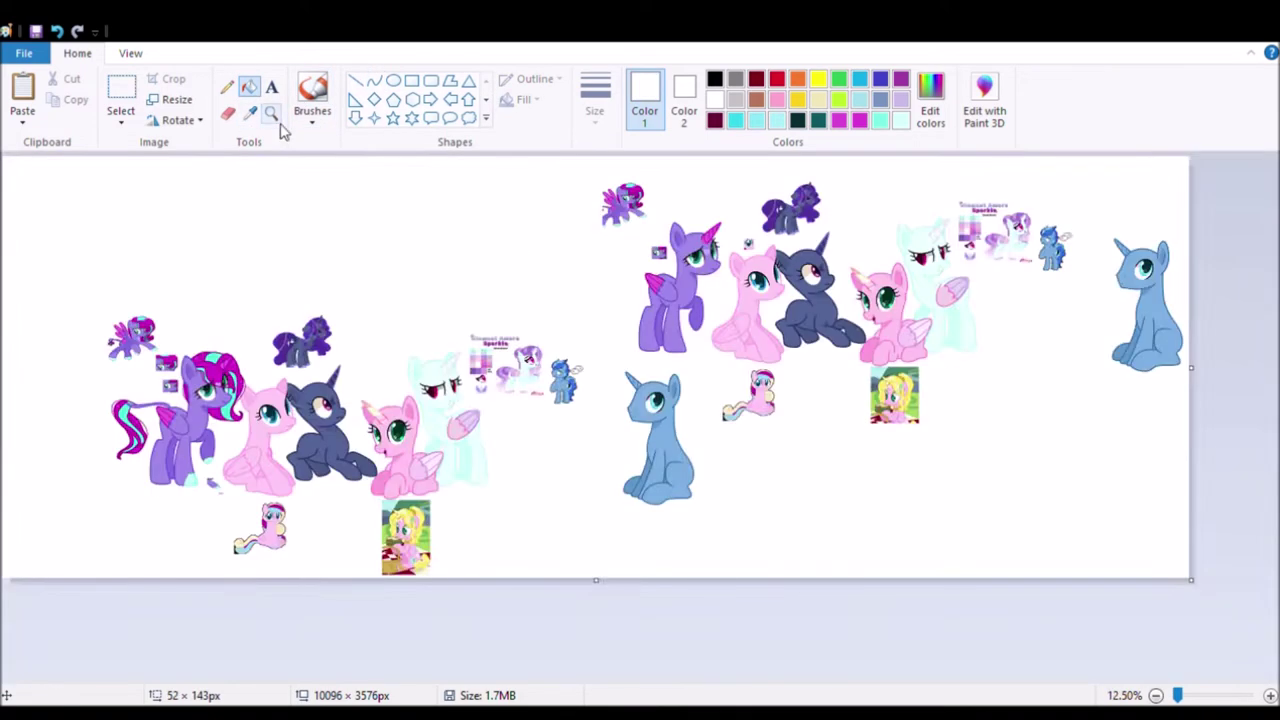
Step: Mark off the hooves on the purple pony's standing legs with curves and fill them pale aqua with aqua outlines
{"action": "left_click", "coordinate": [271, 112]}
{"action": "left_click", "coordinate": [320, 430]}
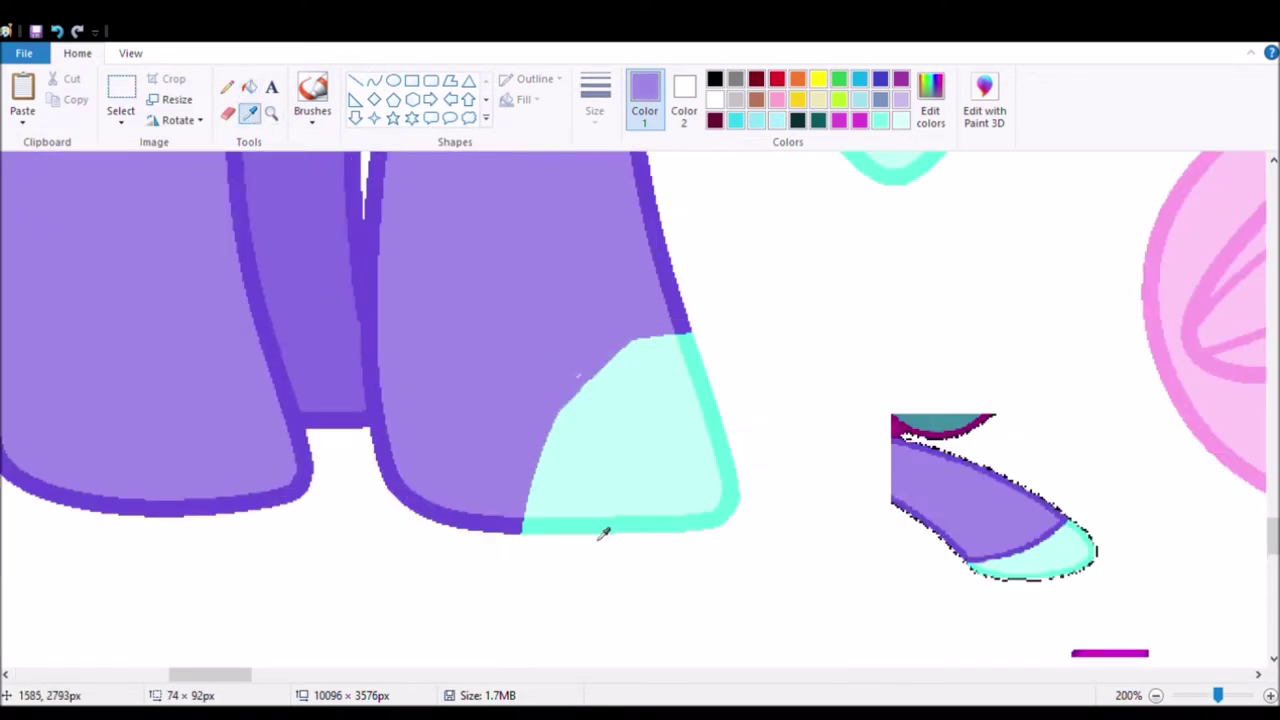
{"action": "left_click", "coordinate": [604, 533]}
{"action": "left_click_drag", "start_coordinate": [322, 424], "coordinate": [359, 346]}
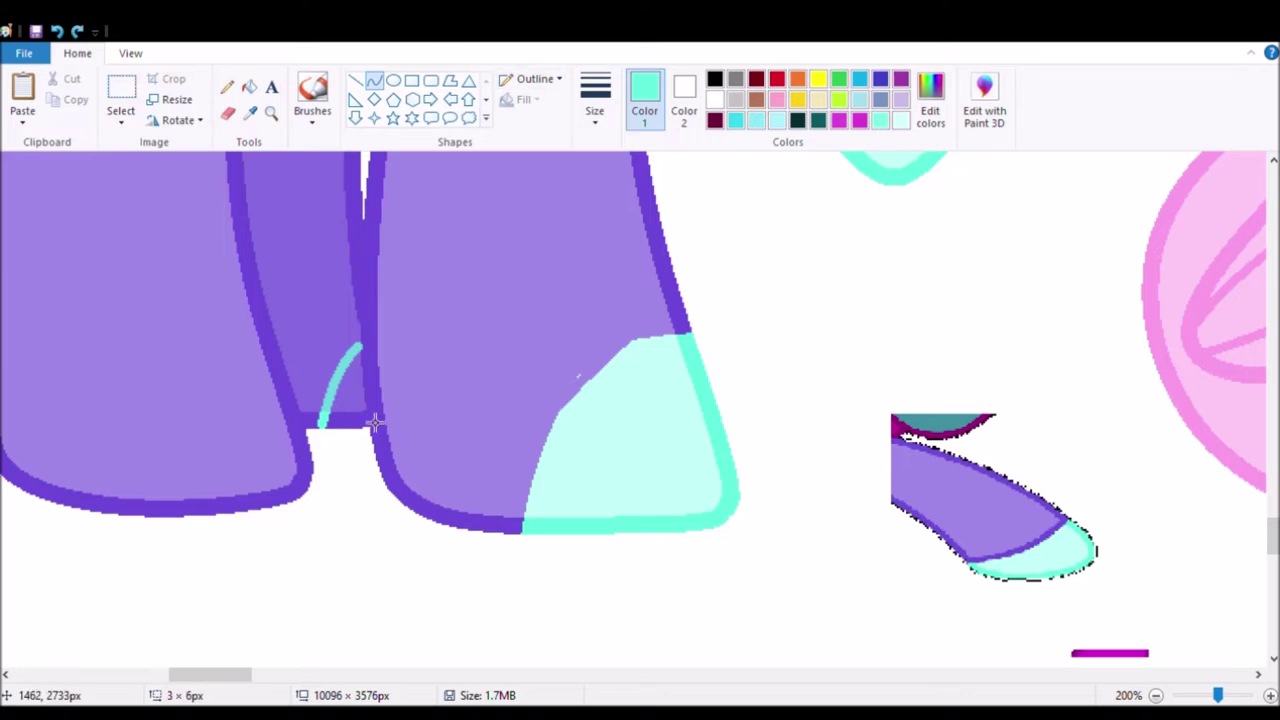
{"action": "left_click_drag", "start_coordinate": [189, 531], "coordinate": [260, 357]}
{"action": "left_click", "coordinate": [249, 87]}
{"action": "left_click", "coordinate": [294, 423]}
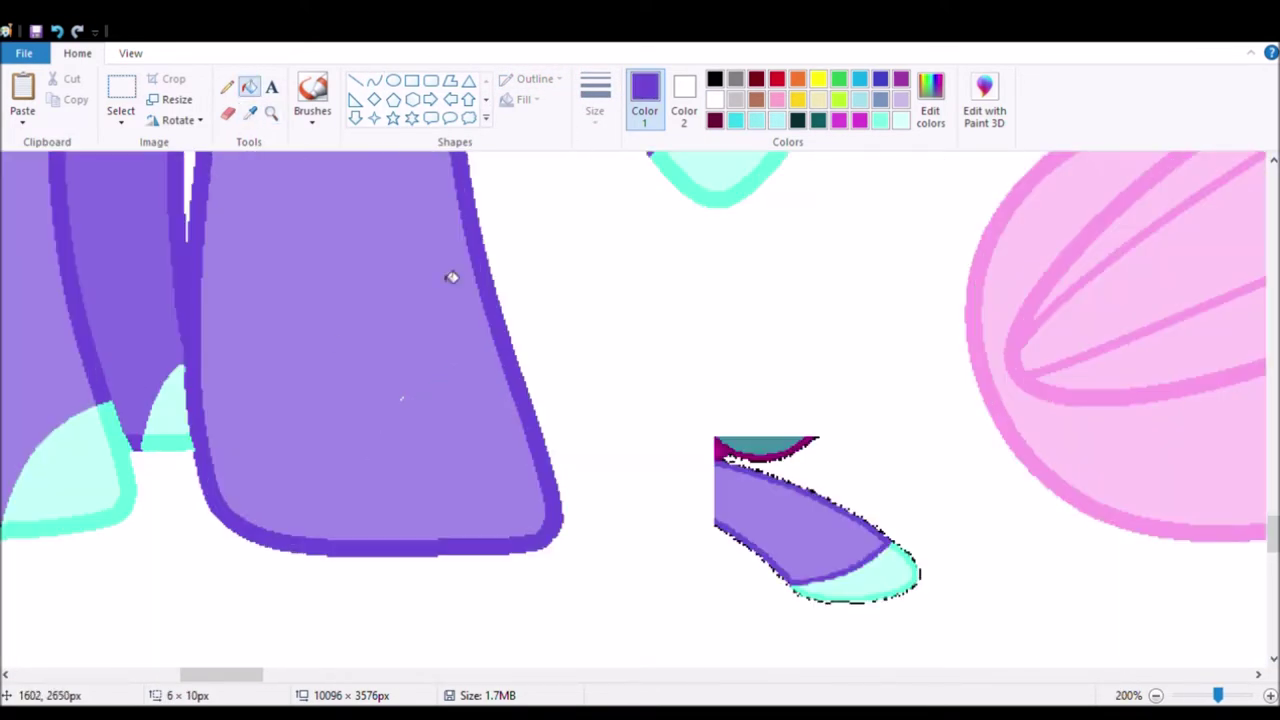
{"action": "left_click_drag", "start_coordinate": [423, 560], "coordinate": [537, 380]}
{"action": "left_click", "coordinate": [490, 470]}
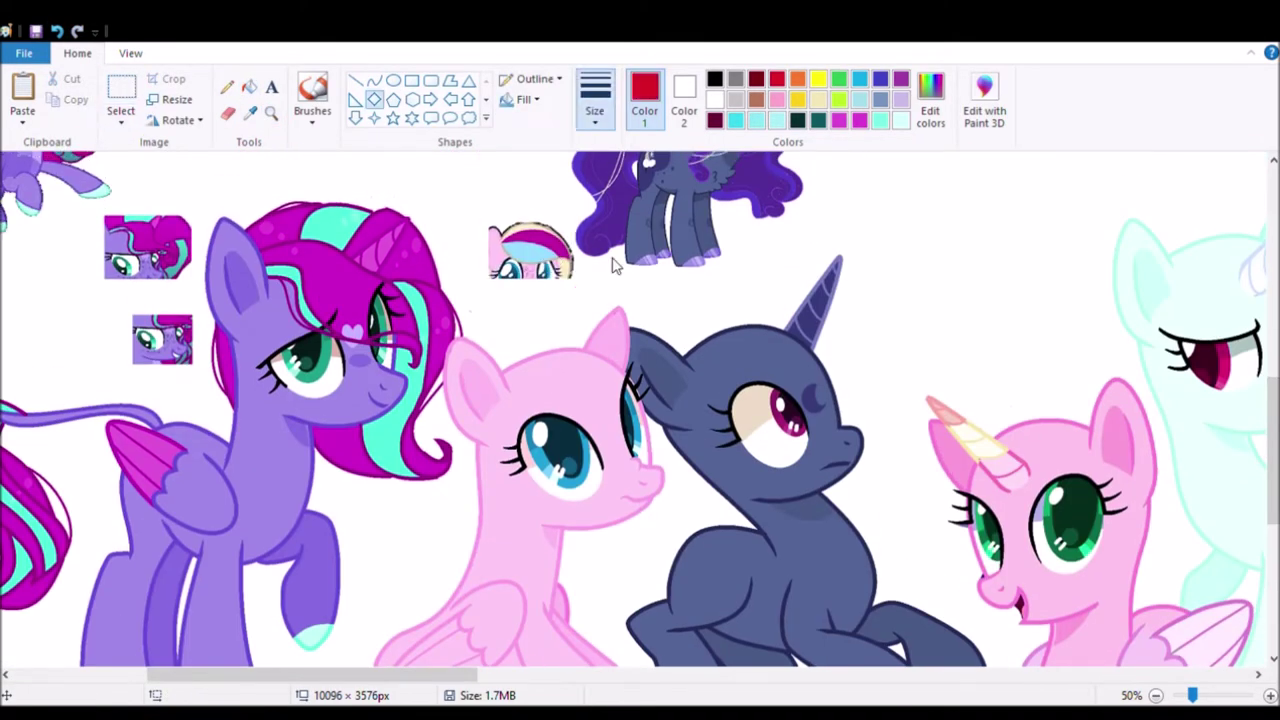
Step: Outline the pink pony's mane with red curves for the fringe, side lock, chest curls and back of the neck
{"action": "left_click_drag", "start_coordinate": [495, 360], "coordinate": [657, 437]}
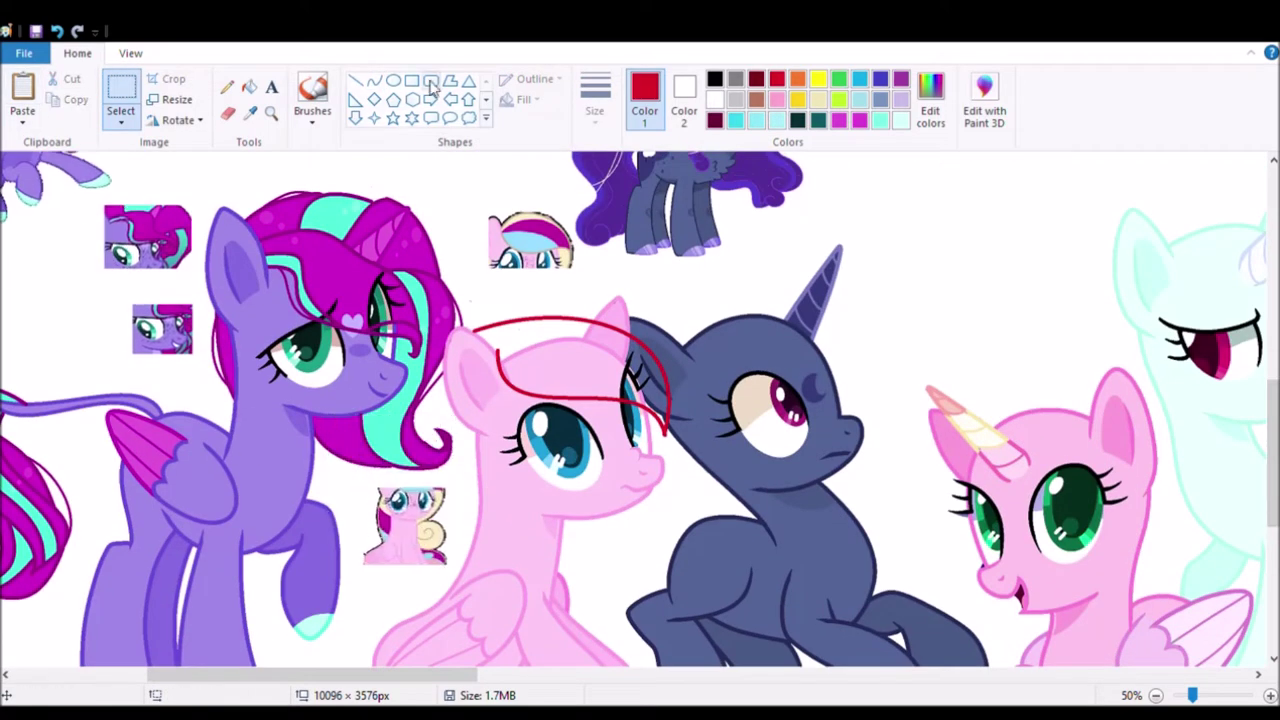
{"action": "left_click_drag", "start_coordinate": [665, 420], "coordinate": [555, 562]}
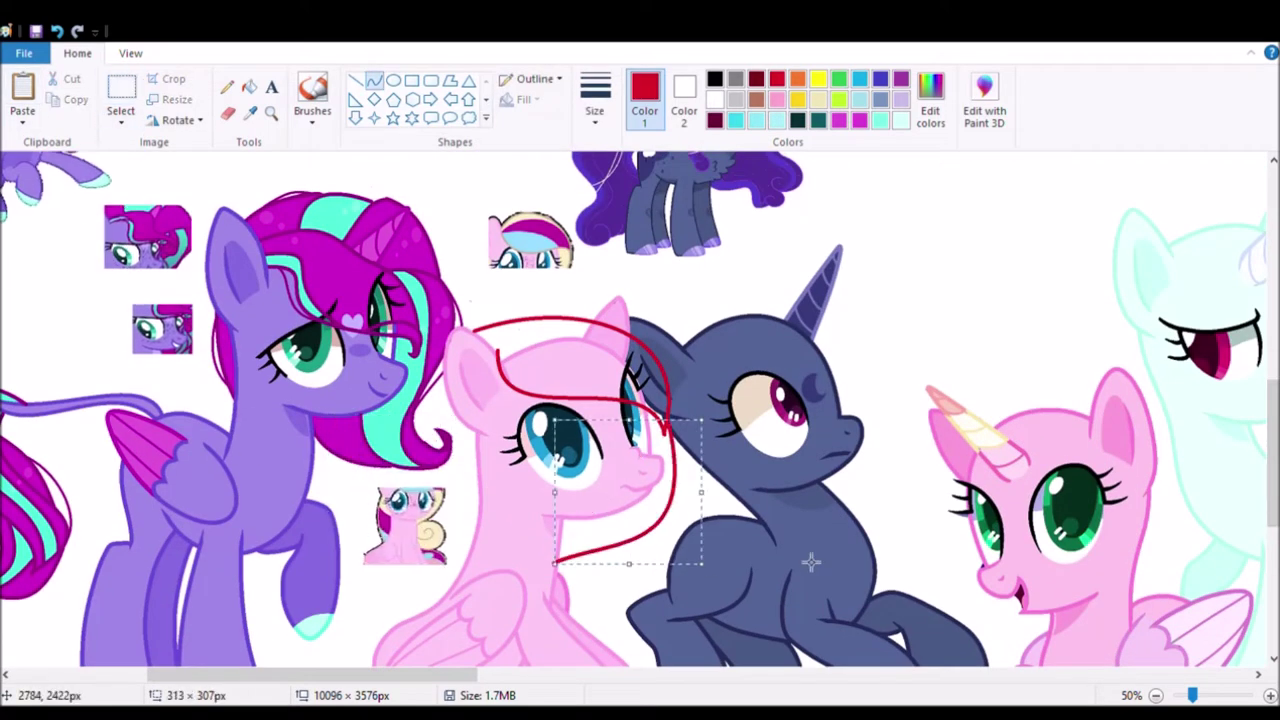
{"action": "scroll", "coordinate": [632, 617], "scroll_direction": "down", "scroll_amount": 3}
{"action": "left_click_drag", "start_coordinate": [614, 512], "coordinate": [652, 565]}
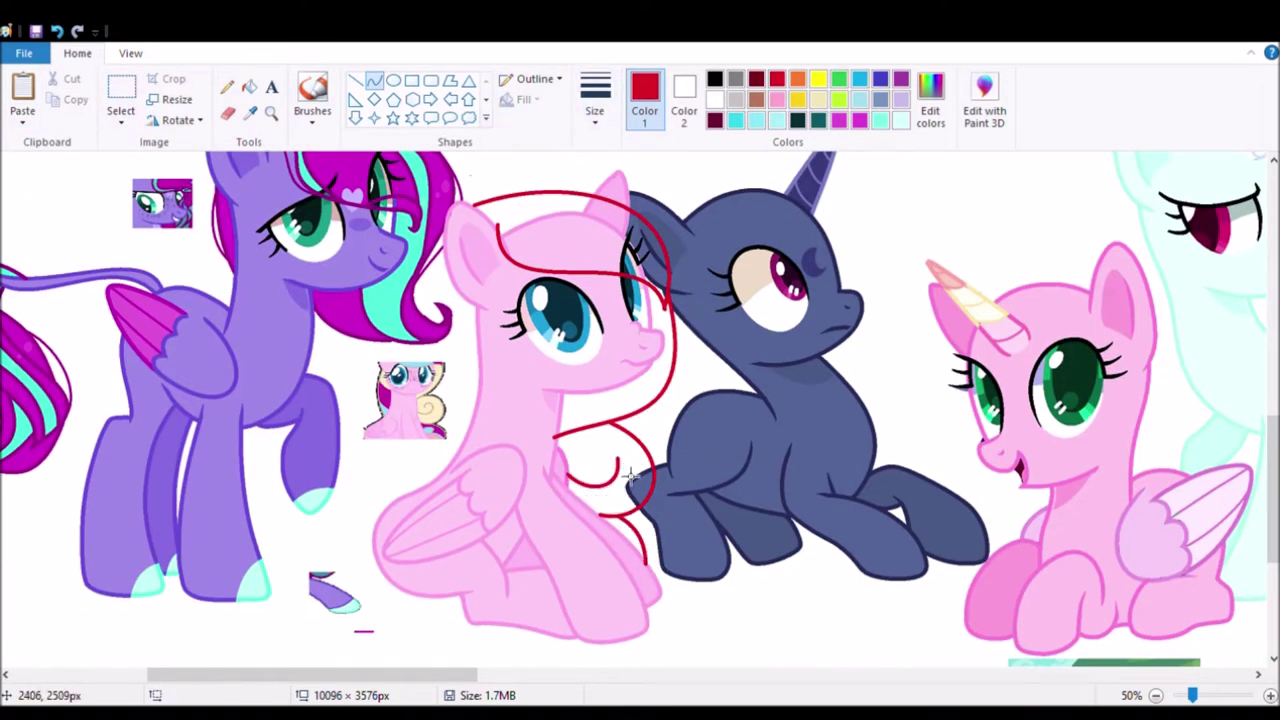
{"action": "left_click_drag", "start_coordinate": [463, 447], "coordinate": [455, 302]}
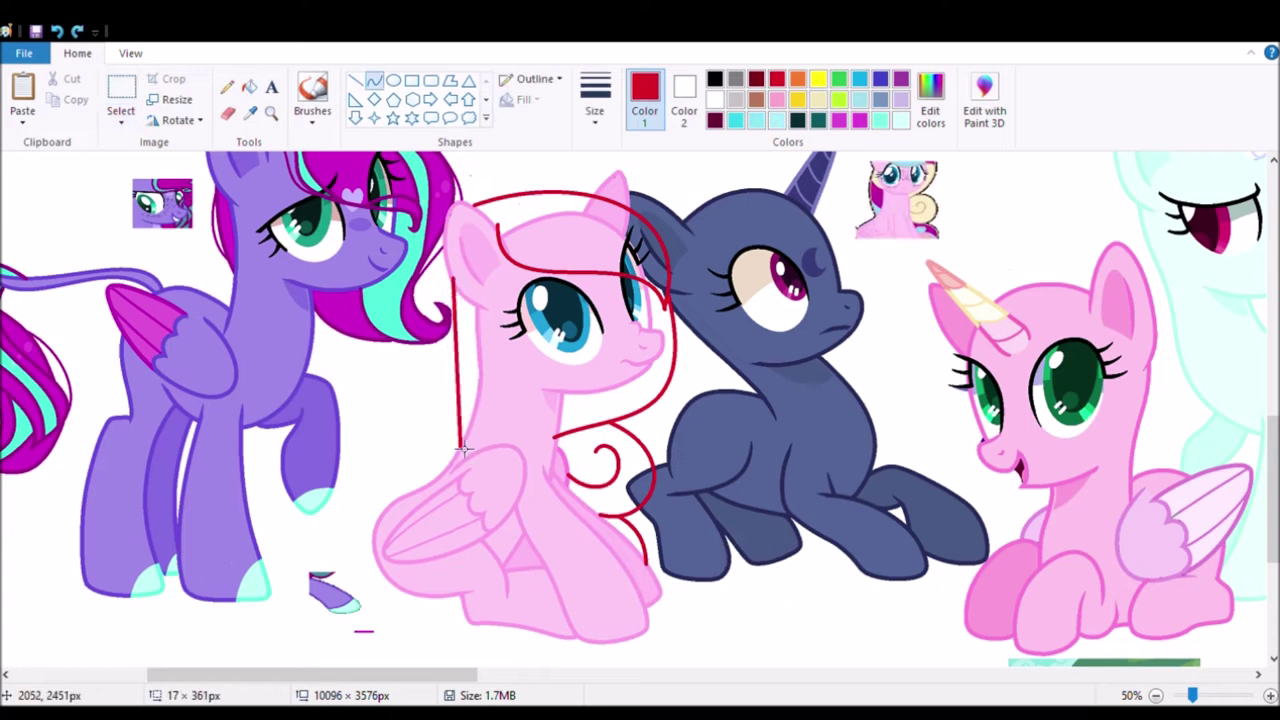
Step: Clear the pink pony's outlined mane with white and fill it with cream sampled from the reference
{"action": "scroll", "coordinate": [477, 447], "scroll_direction": "up", "scroll_amount": 3}
{"action": "left_click", "coordinate": [249, 87]}
{"action": "left_click", "coordinate": [714, 99]}
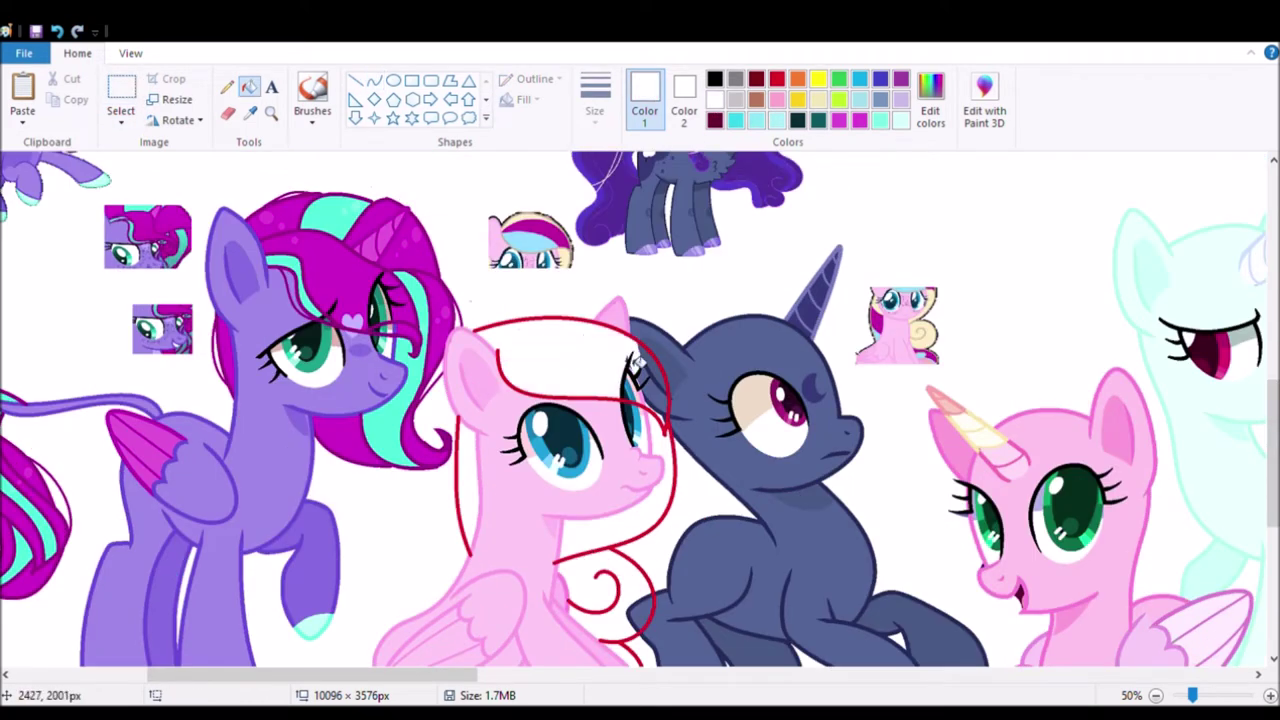
{"action": "left_click", "coordinate": [920, 320]}
{"action": "left_click", "coordinate": [560, 360]}
{"action": "left_click", "coordinate": [620, 500]}
{"action": "scroll", "coordinate": [560, 420], "scroll_direction": "up", "scroll_amount": 2}
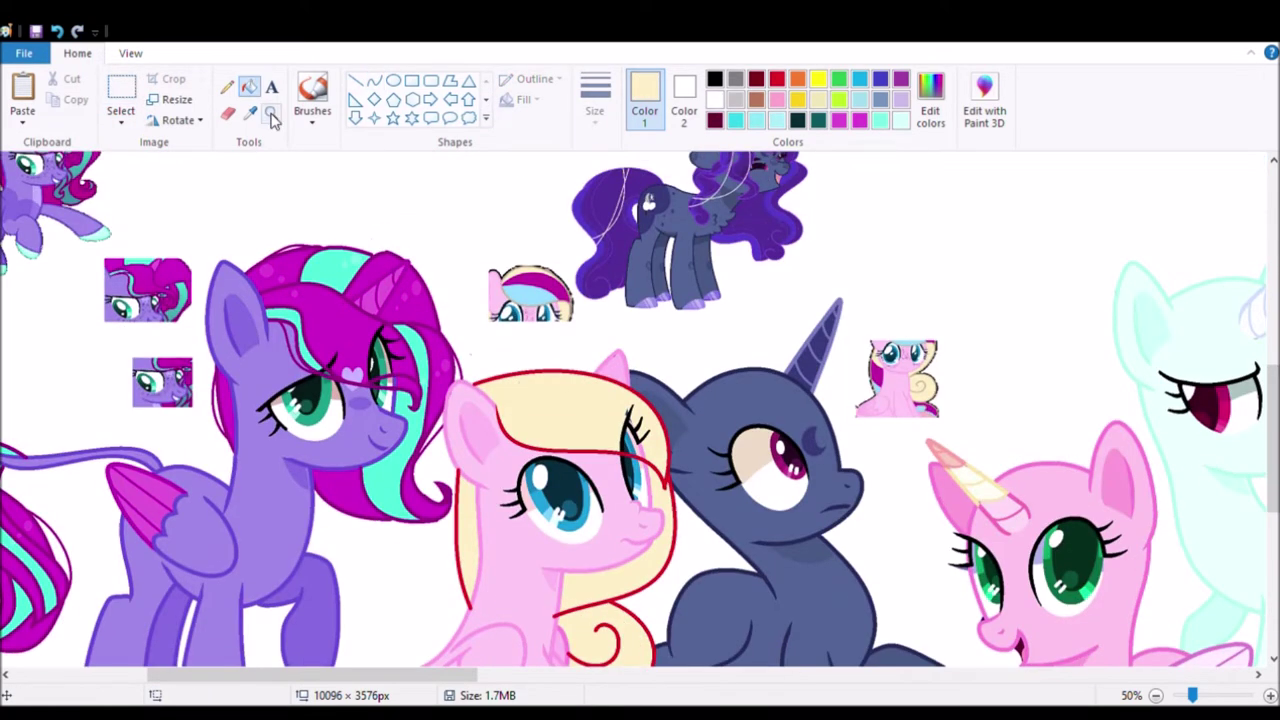
Step: Colour magenta and light blue stripes across the pink pony's fringe to match the reference
{"action": "scroll", "coordinate": [560, 420], "scroll_direction": "up", "scroll_amount": 1}
{"action": "left_click", "coordinate": [300, 240]}
{"action": "left_click", "coordinate": [560, 350]}
{"action": "left_click", "coordinate": [250, 113]}
{"action": "left_click", "coordinate": [360, 162]}
{"action": "left_click", "coordinate": [420, 450]}
Step: Add small, lighter magenta oval highlights to the magenta stripe of the pink pony's fringe
{"action": "scroll", "coordinate": [560, 420], "scroll_direction": "down", "scroll_amount": 2}
{"action": "scroll", "coordinate": [560, 420], "scroll_direction": "up", "scroll_amount": 2}
{"action": "left_click", "coordinate": [250, 113]}
{"action": "left_click", "coordinate": [350, 340]}
{"action": "left_click", "coordinate": [393, 80]}
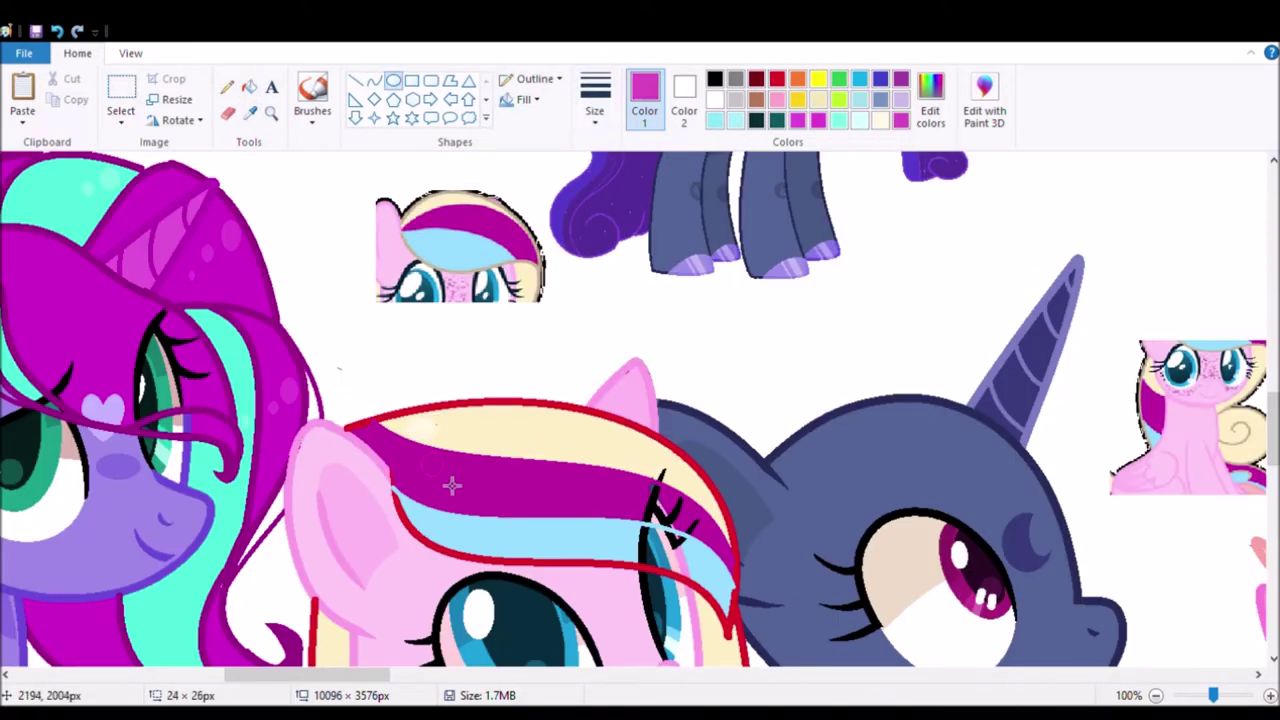
{"action": "left_click", "coordinate": [271, 113]}
Step: Add pale oval highlights to the cream and light blue stripes of the pink pony's fringe
{"action": "scroll", "coordinate": [455, 487], "scroll_direction": "down", "scroll_amount": 2}
{"action": "scroll", "coordinate": [640, 400], "scroll_direction": "left", "scroll_amount": 3}
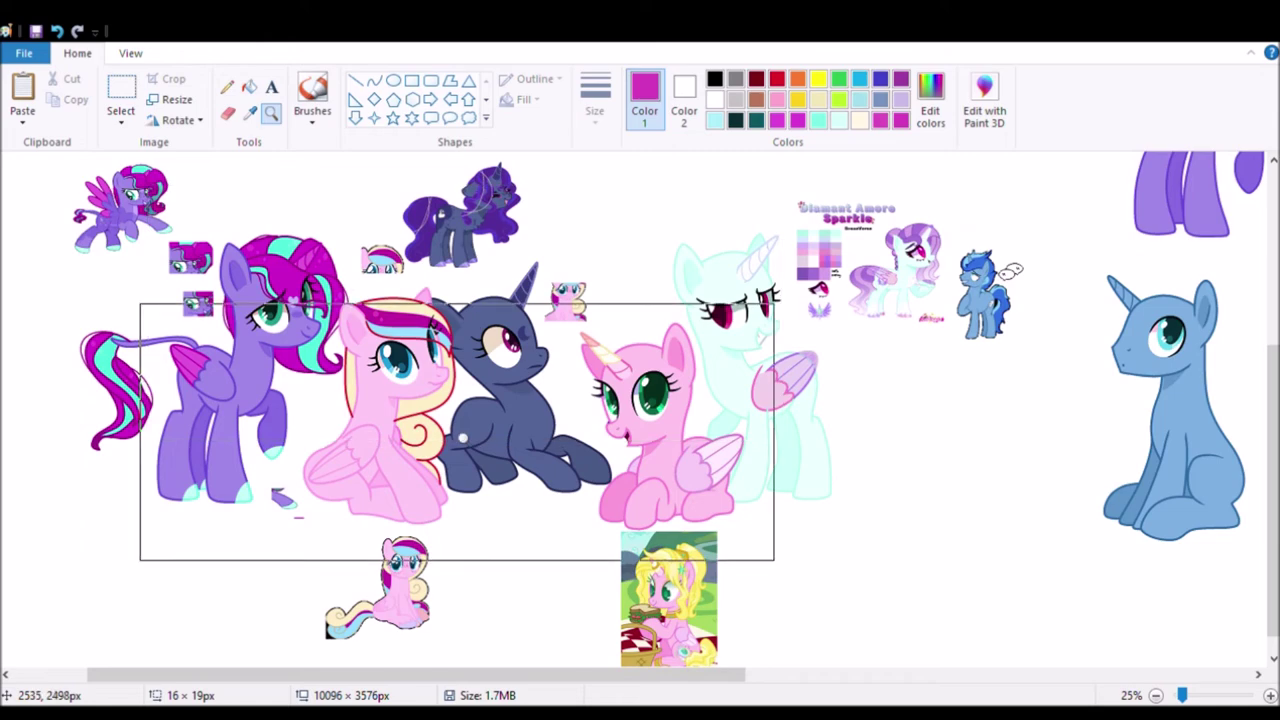
{"action": "left_click", "coordinate": [491, 380]}
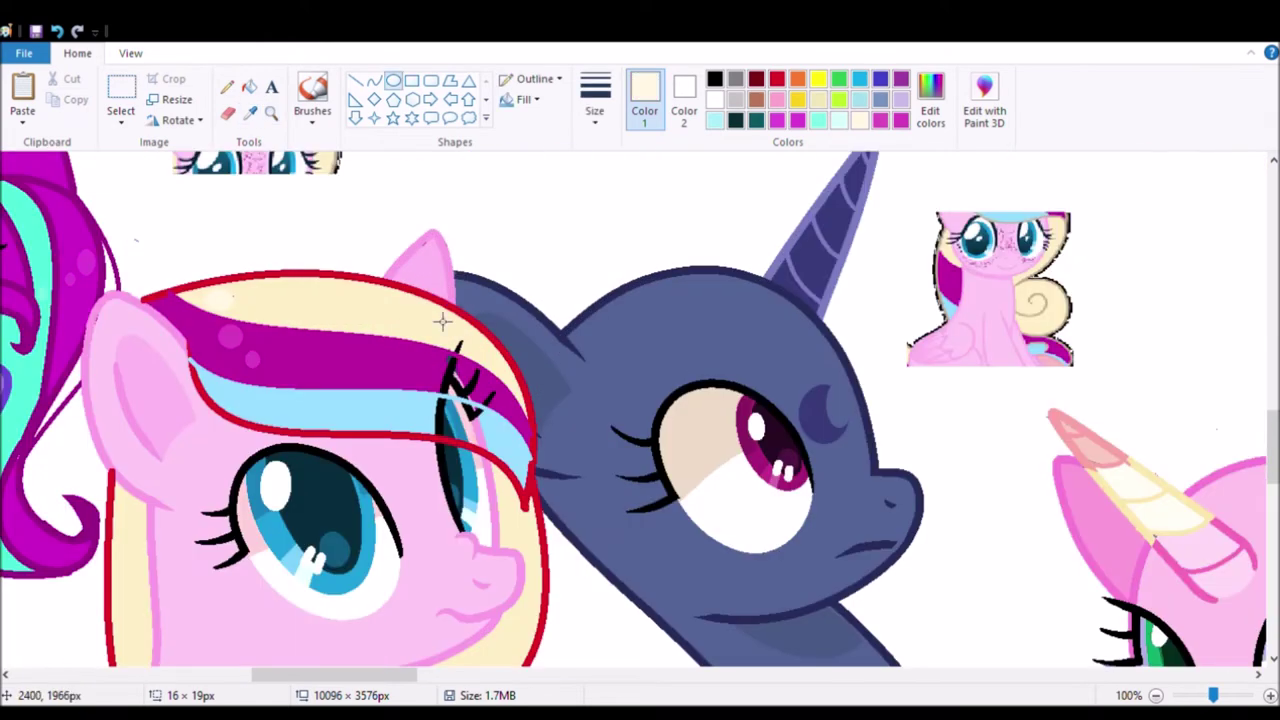
{"action": "scroll", "coordinate": [381, 293], "scroll_direction": "up", "scroll_amount": 1}
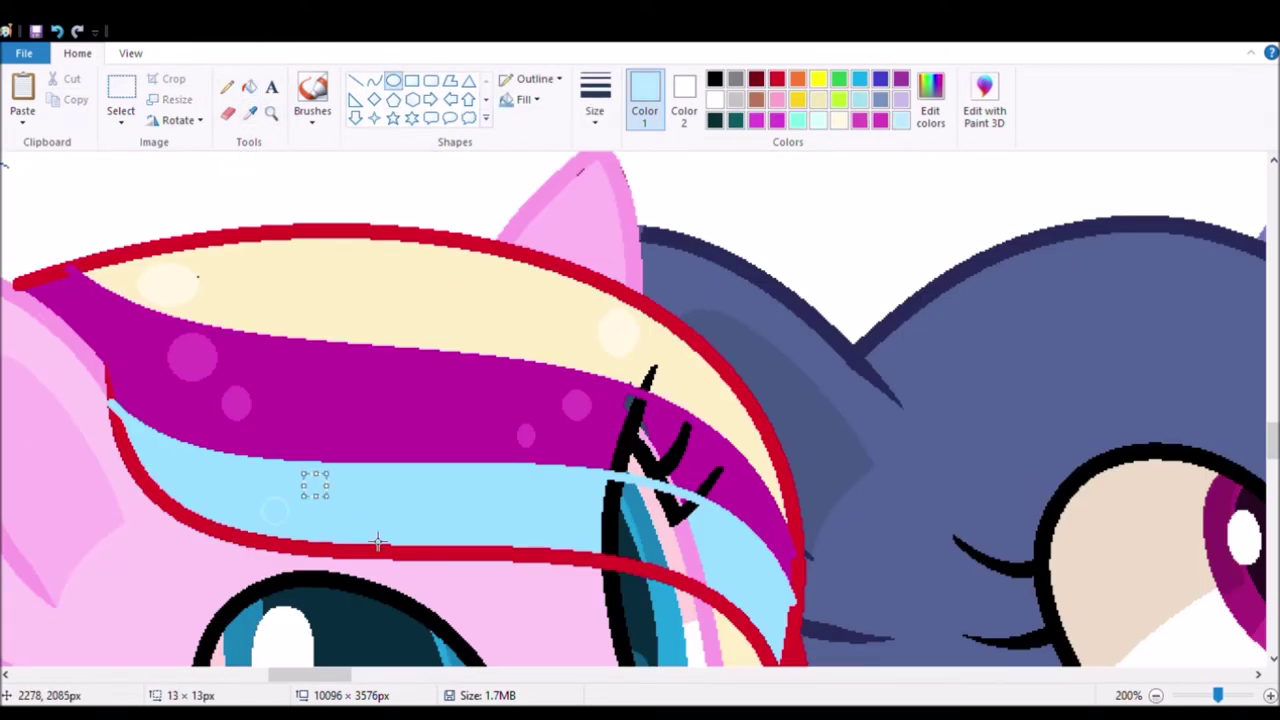
{"action": "scroll", "coordinate": [480, 286], "scroll_direction": "down", "scroll_amount": 4}
{"action": "scroll", "coordinate": [1140, 697], "scroll_direction": "up", "scroll_amount": 3}
Step: Draw thin red strand curves around the top of the pink pony's mane
{"action": "scroll", "coordinate": [1140, 697], "scroll_direction": "down", "scroll_amount": 1}
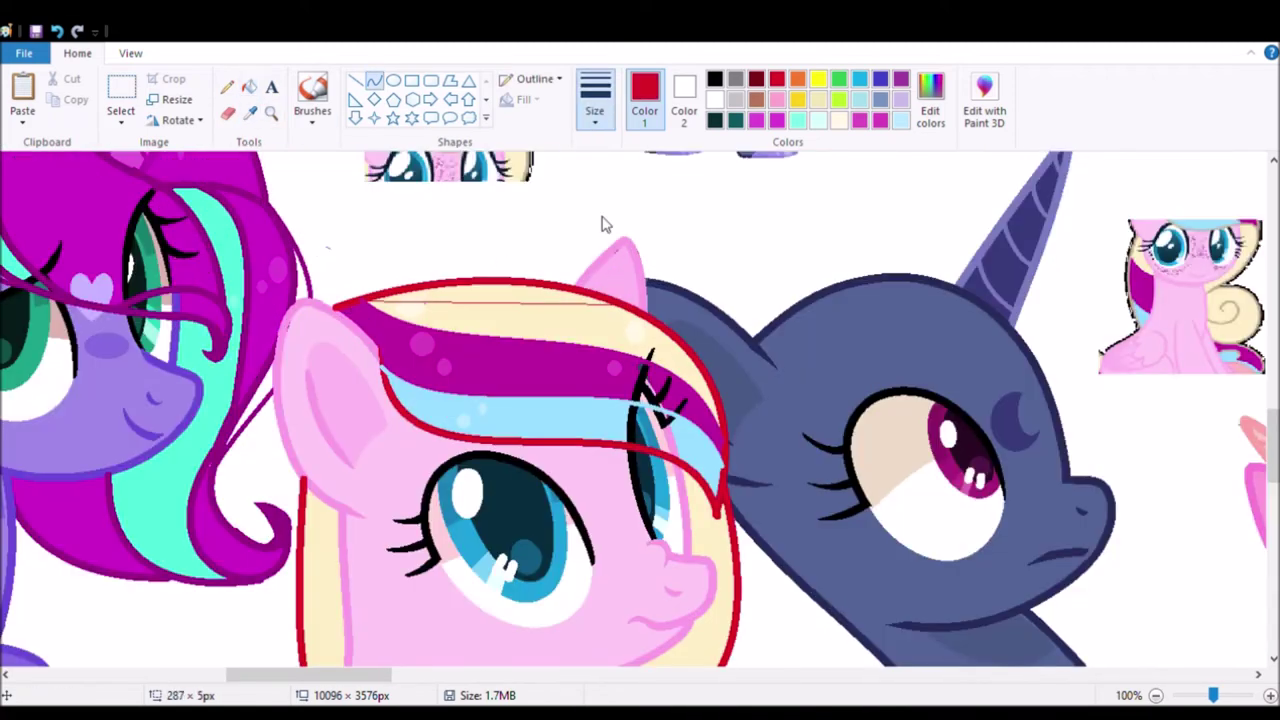
{"action": "scroll", "coordinate": [310, 395], "scroll_direction": "up", "scroll_amount": 3}
{"action": "scroll", "coordinate": [310, 395], "scroll_direction": "down", "scroll_amount": 4}
{"action": "scroll", "coordinate": [589, 332], "scroll_direction": "down", "scroll_amount": 2}
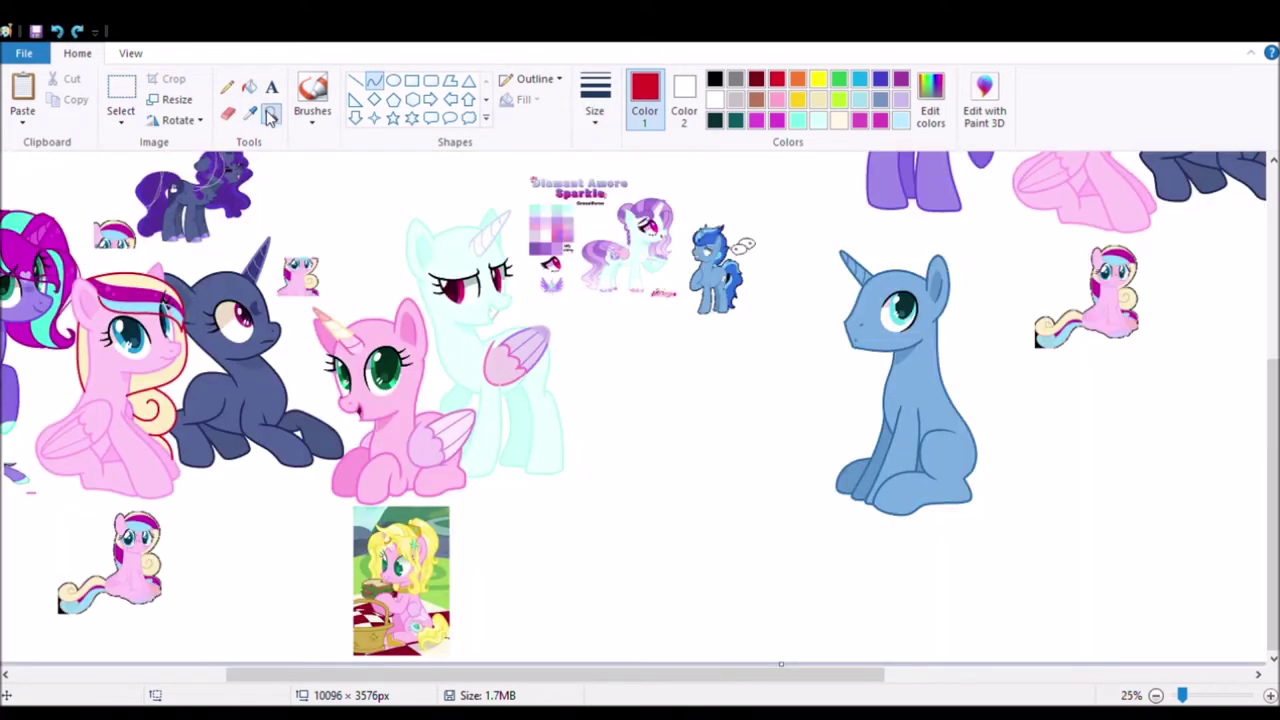
Step: Taper the inner end of the pink pony's chest curl with a curve in sampled cream
{"action": "scroll", "coordinate": [304, 427], "scroll_direction": "up", "scroll_amount": 1}
{"action": "scroll", "coordinate": [327, 553], "scroll_direction": "up", "scroll_amount": 3}
{"action": "scroll", "coordinate": [475, 262], "scroll_direction": "up", "scroll_amount": 1}
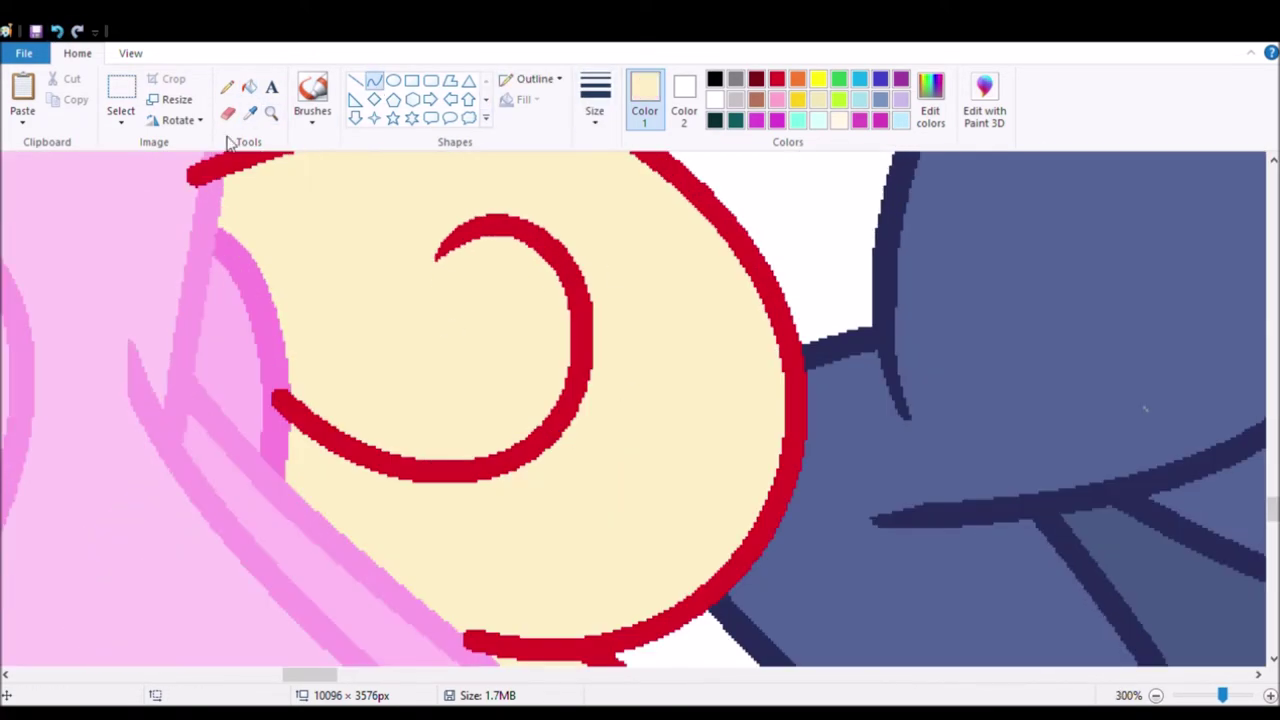
Step: Recolour the red outlines of the pink pony's mane to tan
{"action": "scroll", "coordinate": [457, 537], "scroll_direction": "down", "scroll_amount": 5}
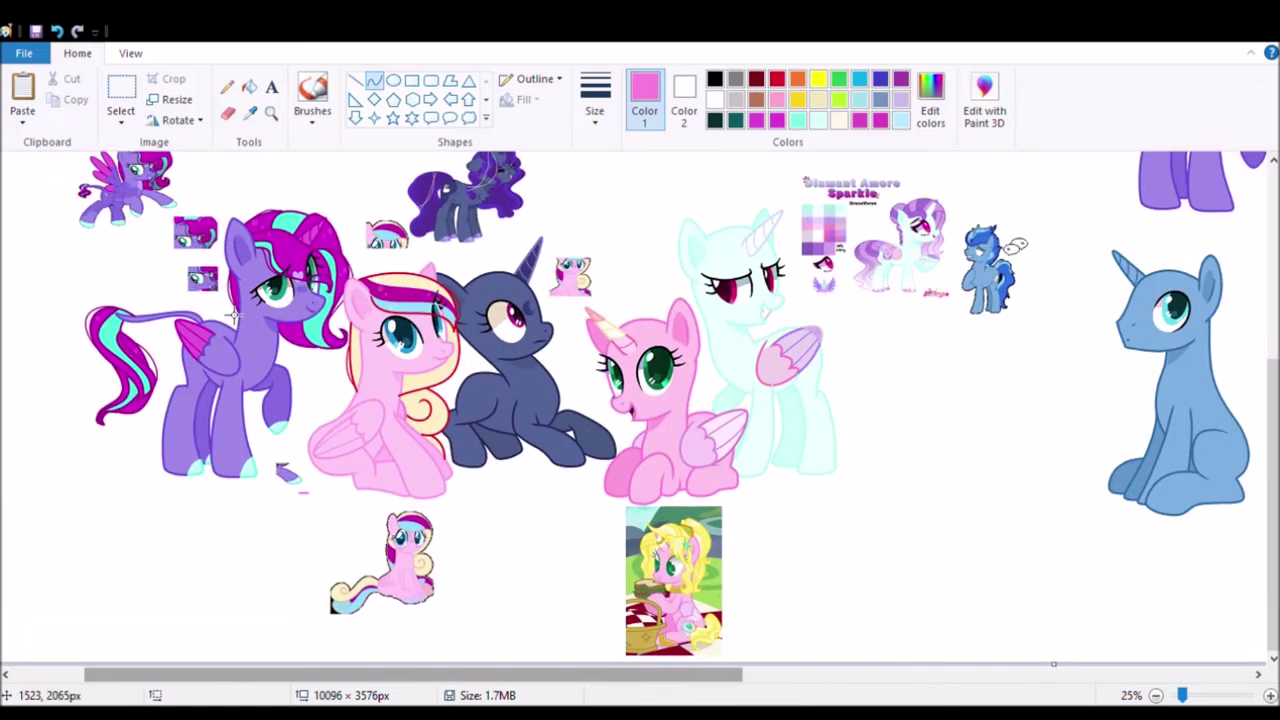
{"action": "scroll", "coordinate": [232, 316], "scroll_direction": "up", "scroll_amount": 2}
{"action": "left_click", "coordinate": [270, 112]}
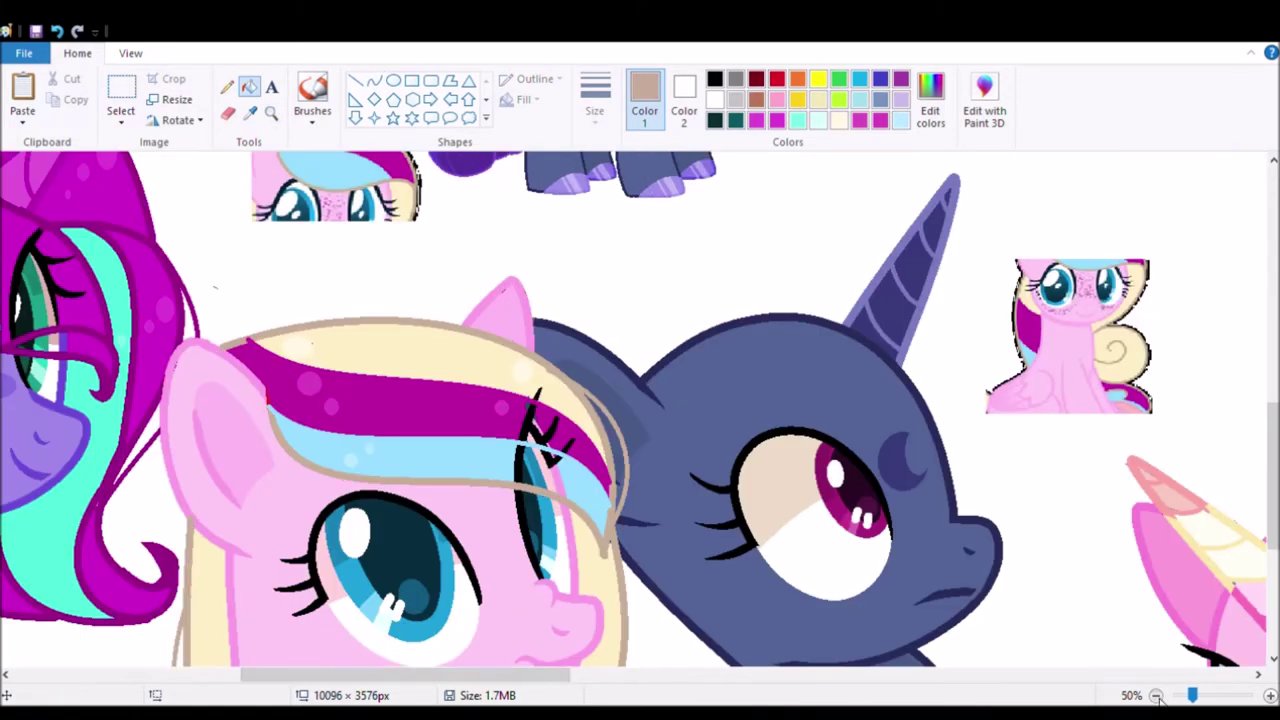
Step: Colour magenta and light blue stripes into the mane section behind the pink pony's neck
{"action": "scroll", "coordinate": [403, 257], "scroll_direction": "down", "scroll_amount": 3}
{"action": "scroll", "coordinate": [280, 130], "scroll_direction": "up", "scroll_amount": 3}
{"action": "left_click", "coordinate": [249, 87]}
{"action": "left_click", "coordinate": [382, 440]}
{"action": "left_click", "coordinate": [859, 100]}
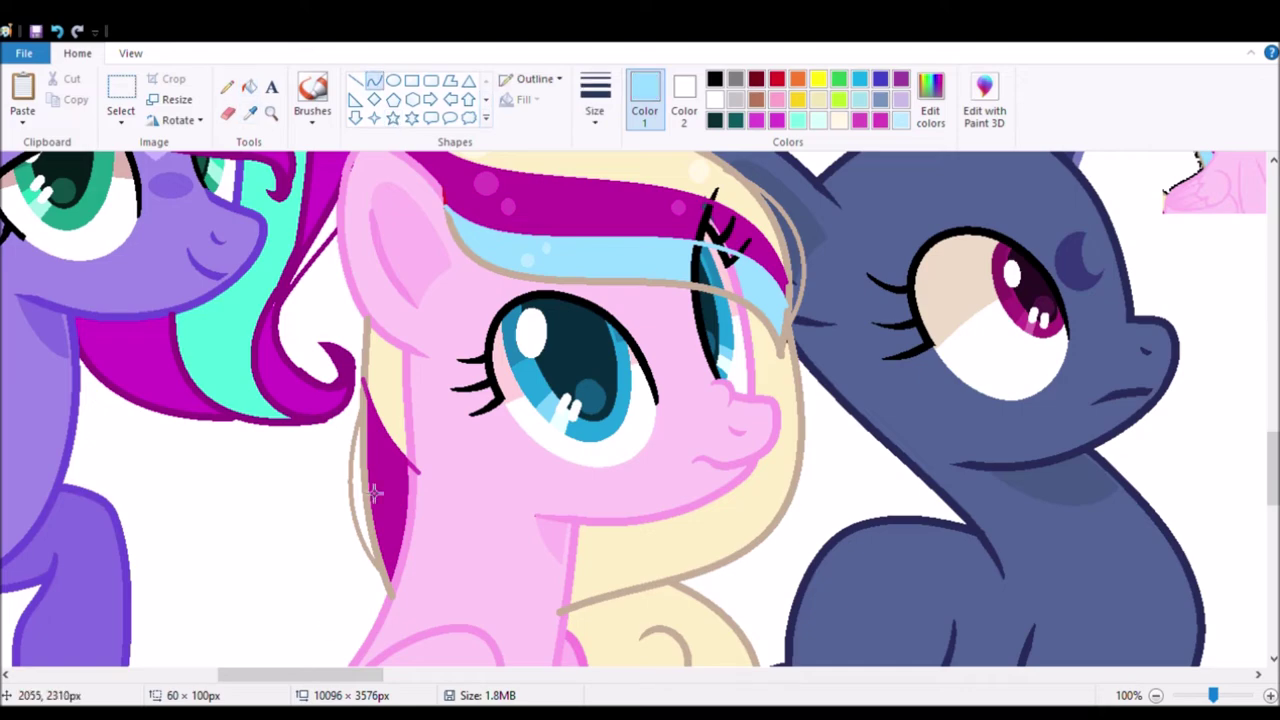
{"action": "left_click", "coordinate": [384, 515]}
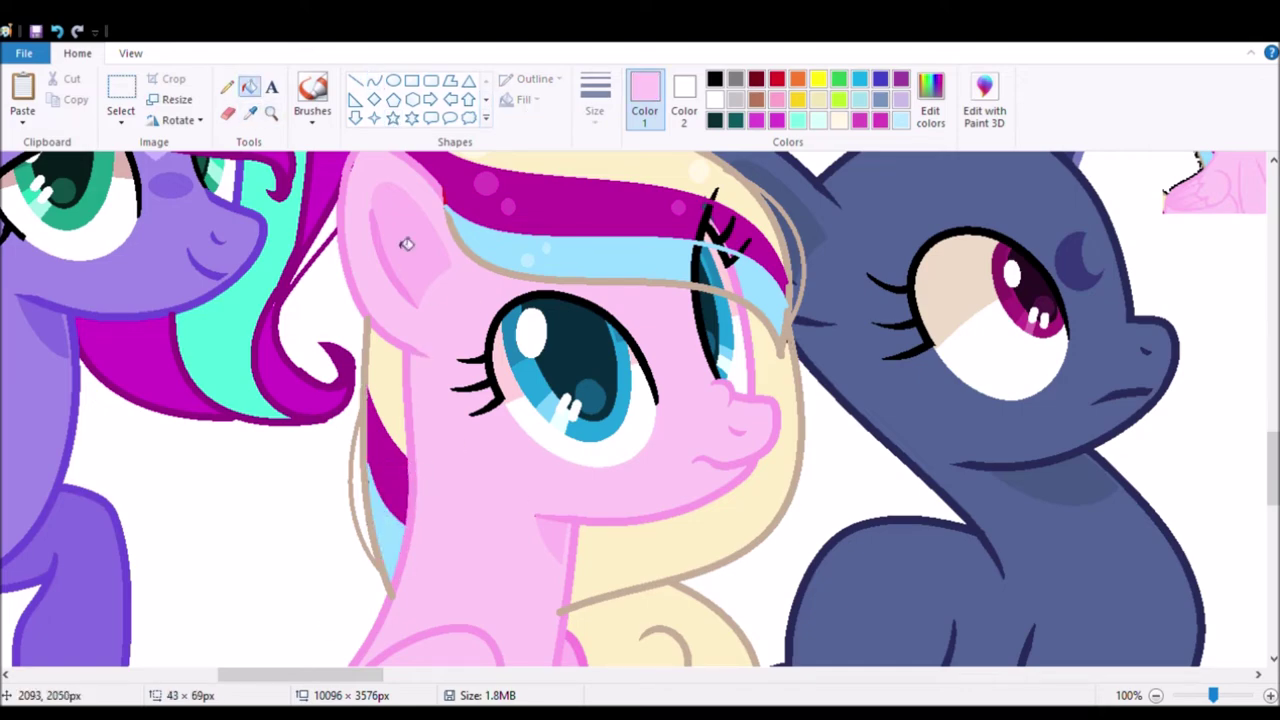
Step: Add a magenta stripe with a tan outline to the lower mane lock beside the pink pony's front legs
{"action": "left_click", "coordinate": [270, 112]}
{"action": "scroll", "coordinate": [414, 309], "scroll_direction": "up", "scroll_amount": 4}
{"action": "scroll", "coordinate": [283, 171], "scroll_direction": "down", "scroll_amount": 6}
{"action": "scroll", "coordinate": [771, 302], "scroll_direction": "up", "scroll_amount": 1}
{"action": "scroll", "coordinate": [770, 302], "scroll_direction": "down", "scroll_amount": 1}
{"action": "scroll", "coordinate": [606, 580], "scroll_direction": "up", "scroll_amount": 1}
{"action": "left_click", "coordinate": [249, 112]}
{"action": "left_click", "coordinate": [471, 531]}
{"action": "scroll", "coordinate": [471, 531], "scroll_direction": "up", "scroll_amount": 4}
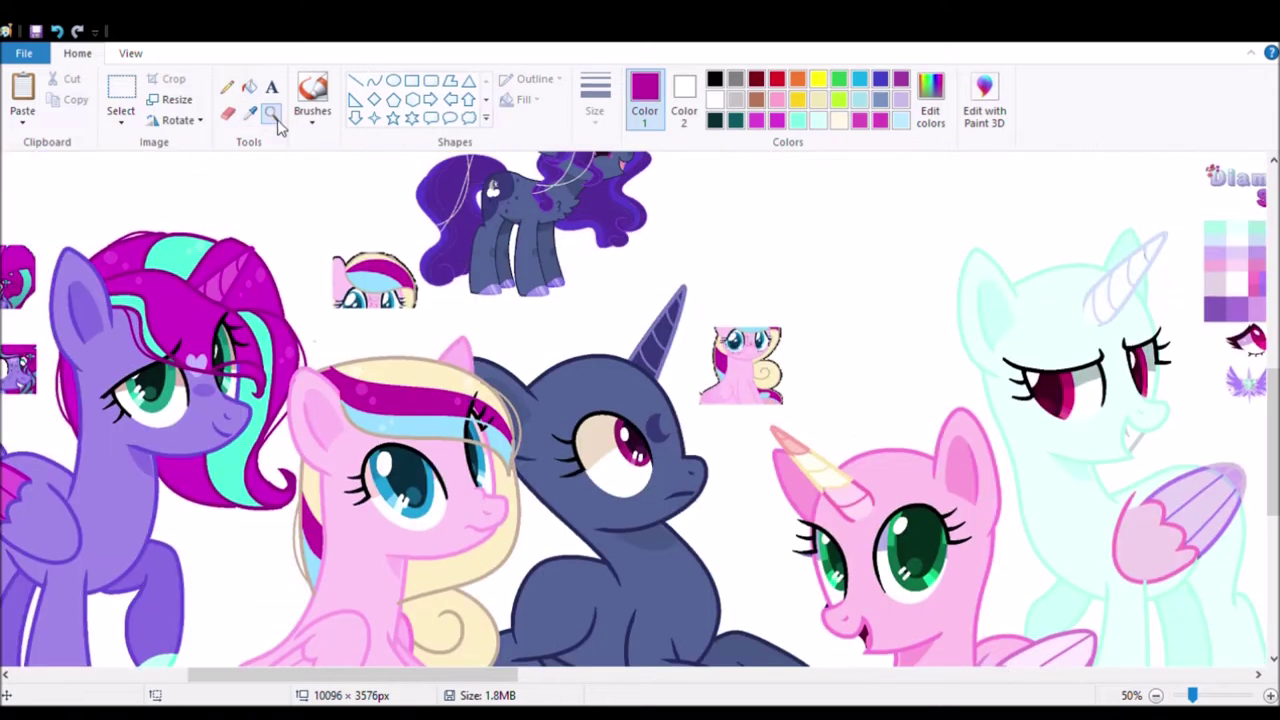
{"action": "left_click", "coordinate": [373, 80]}
{"action": "scroll", "coordinate": [420, 450], "scroll_direction": "up", "scroll_amount": 2}
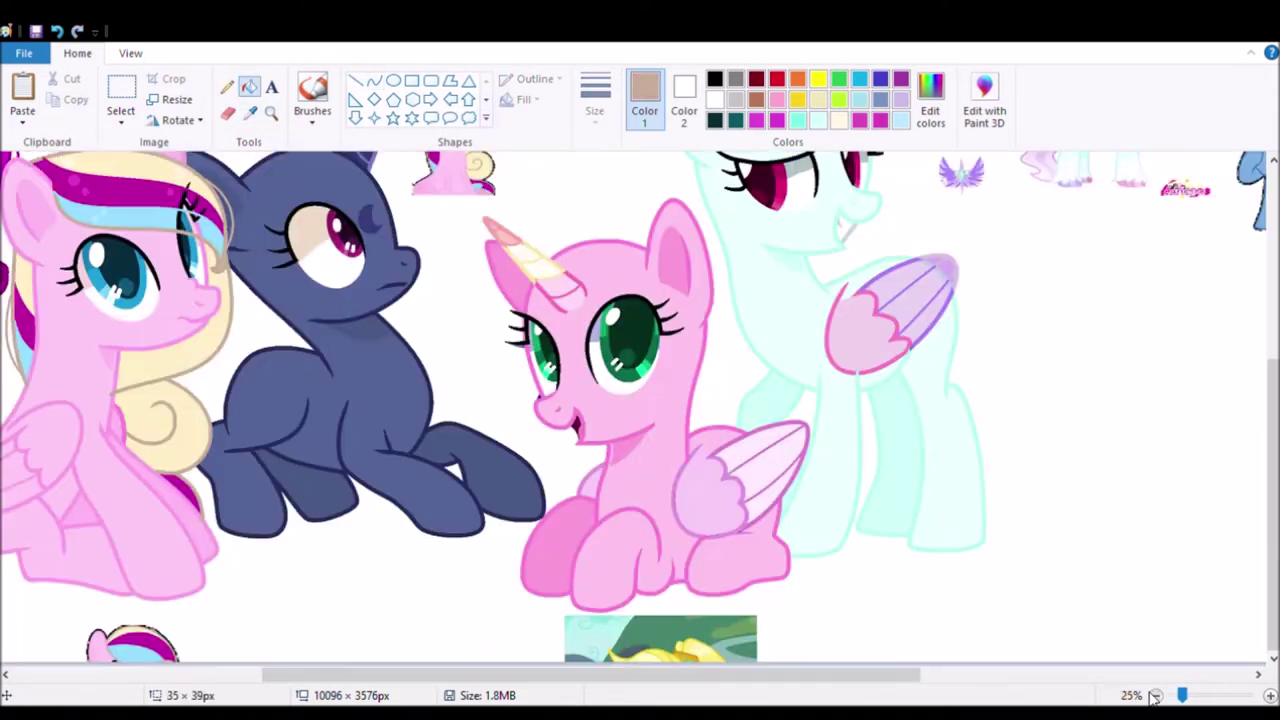
{"action": "scroll", "coordinate": [940, 325], "scroll_direction": "down", "scroll_amount": 1}
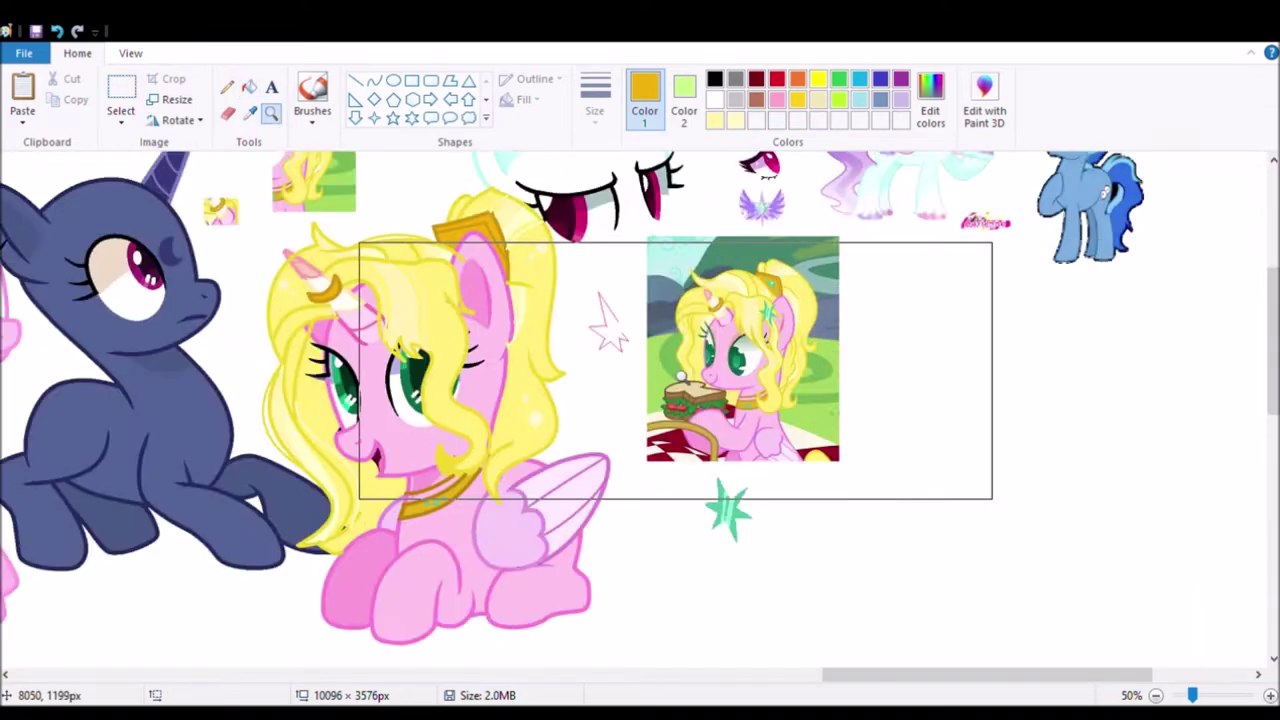
Step: Move the teal star onto the pink pony's yellow mane beside the ear and set the secondary colour to white
{"action": "scroll", "coordinate": [829, 277], "scroll_direction": "up", "scroll_amount": 1}
{"action": "scroll", "coordinate": [523, 314], "scroll_direction": "down", "scroll_amount": 2}
{"action": "scroll", "coordinate": [546, 193], "scroll_direction": "up", "scroll_amount": 1}
{"action": "scroll", "coordinate": [546, 193], "scroll_direction": "down", "scroll_amount": 2}
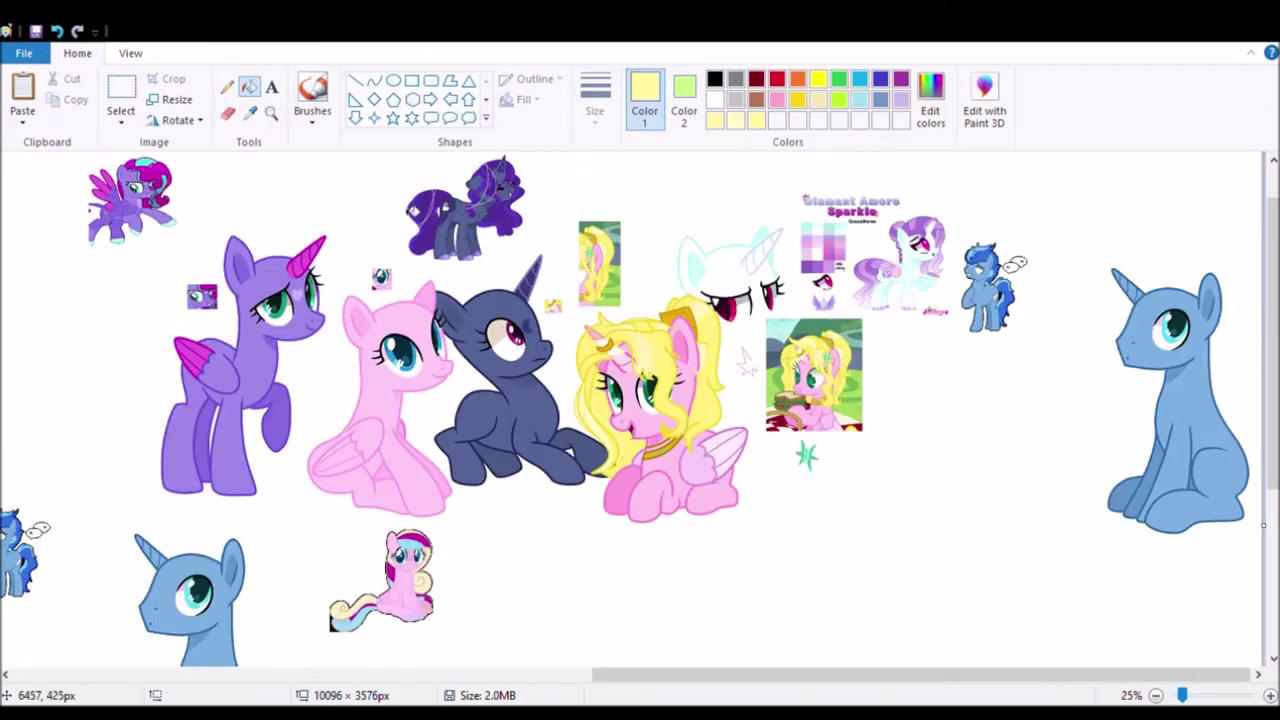
{"action": "scroll", "coordinate": [369, 317], "scroll_direction": "up", "scroll_amount": 2}
{"action": "scroll", "coordinate": [755, 578], "scroll_direction": "down", "scroll_amount": 3}
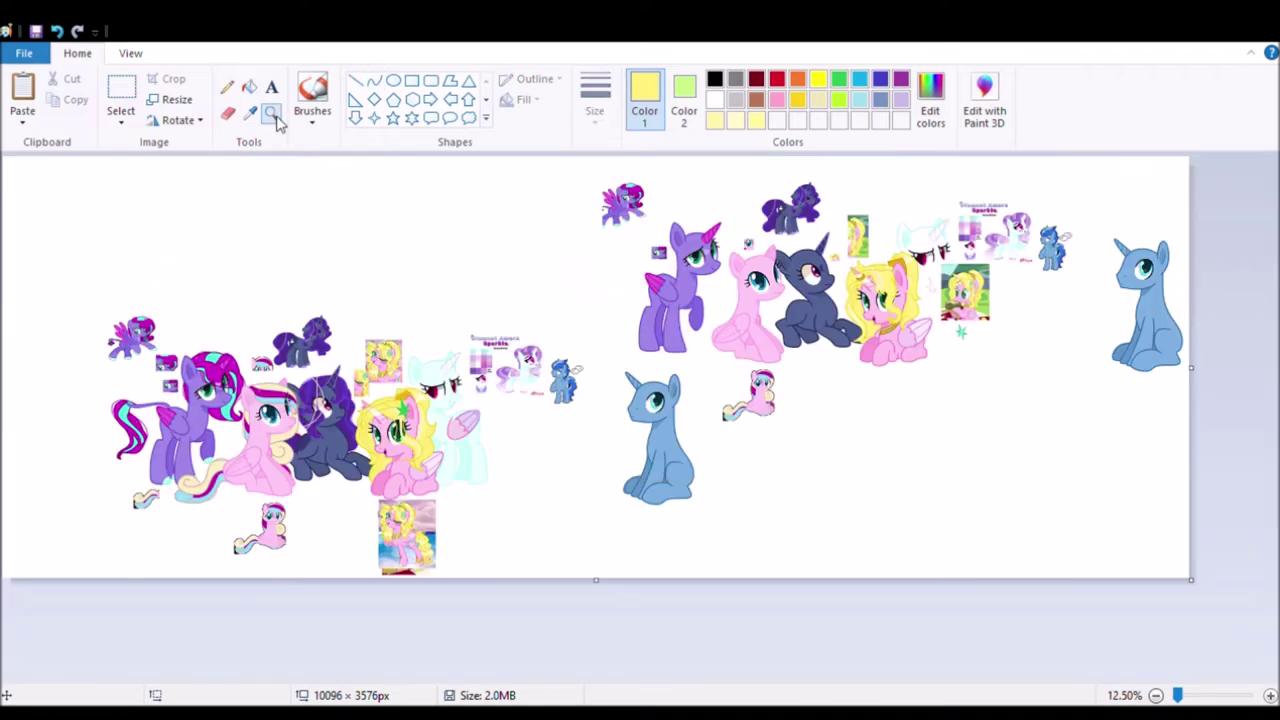
{"action": "scroll", "coordinate": [885, 285], "scroll_direction": "up", "scroll_amount": 2}
{"action": "left_click", "coordinate": [120, 100]}
{"action": "left_click_drag", "start_coordinate": [600, 394], "coordinate": [698, 480]}
{"action": "left_click_drag", "start_coordinate": [649, 437], "coordinate": [354, 204]}
{"action": "left_click", "coordinate": [684, 100]}
{"action": "left_click", "coordinate": [714, 100]}
{"action": "scroll", "coordinate": [1251, 383], "scroll_direction": "up", "scroll_amount": 3}
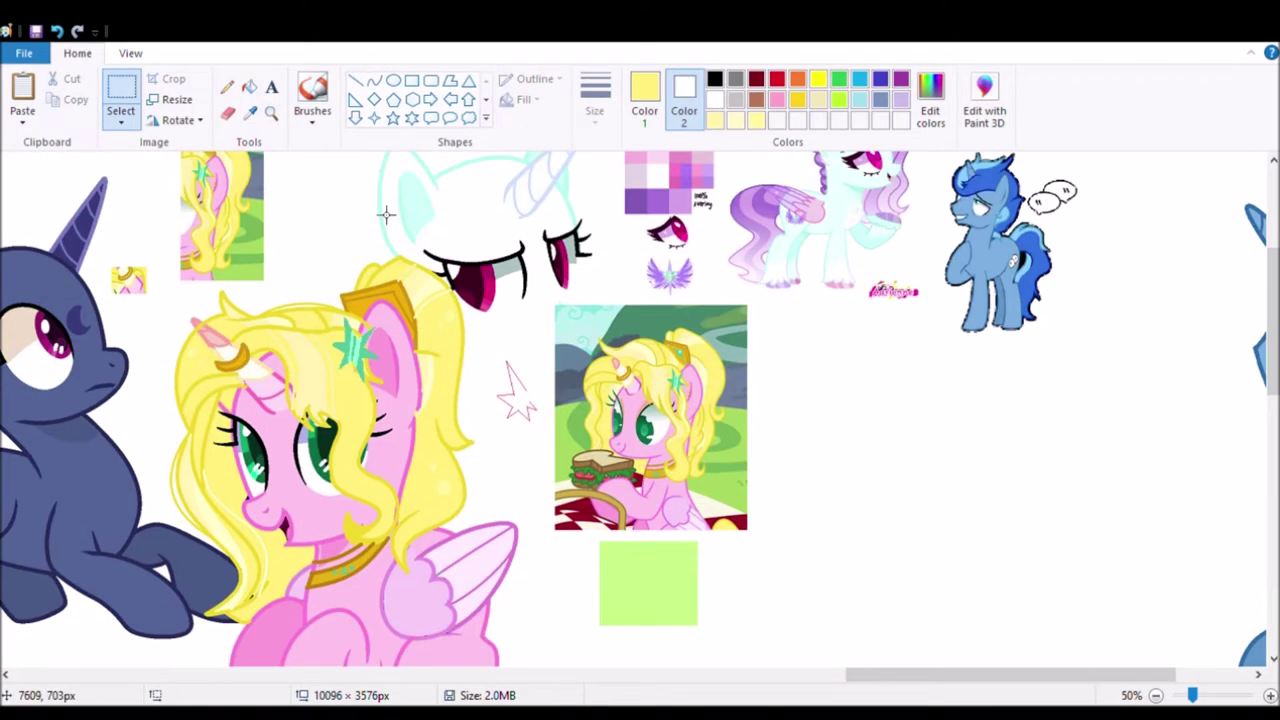
Step: Shift the reference picture and green square away from the pink pony and outline its tail with red curves
{"action": "left_click_drag", "start_coordinate": [557, 297], "coordinate": [771, 654]}
{"action": "left_click_drag", "start_coordinate": [650, 420], "coordinate": [822, 429]}
{"action": "left_click", "coordinate": [776, 79]}
{"action": "left_click", "coordinate": [374, 79]}
{"action": "scroll", "coordinate": [331, 171], "scroll_direction": "down", "scroll_amount": 2}
{"action": "scroll", "coordinate": [600, 300], "scroll_direction": "up", "scroll_amount": 2}
{"action": "left_click_drag", "start_coordinate": [600, 298], "coordinate": [752, 380]}
{"action": "scroll", "coordinate": [752, 380], "scroll_direction": "up", "scroll_amount": 2}
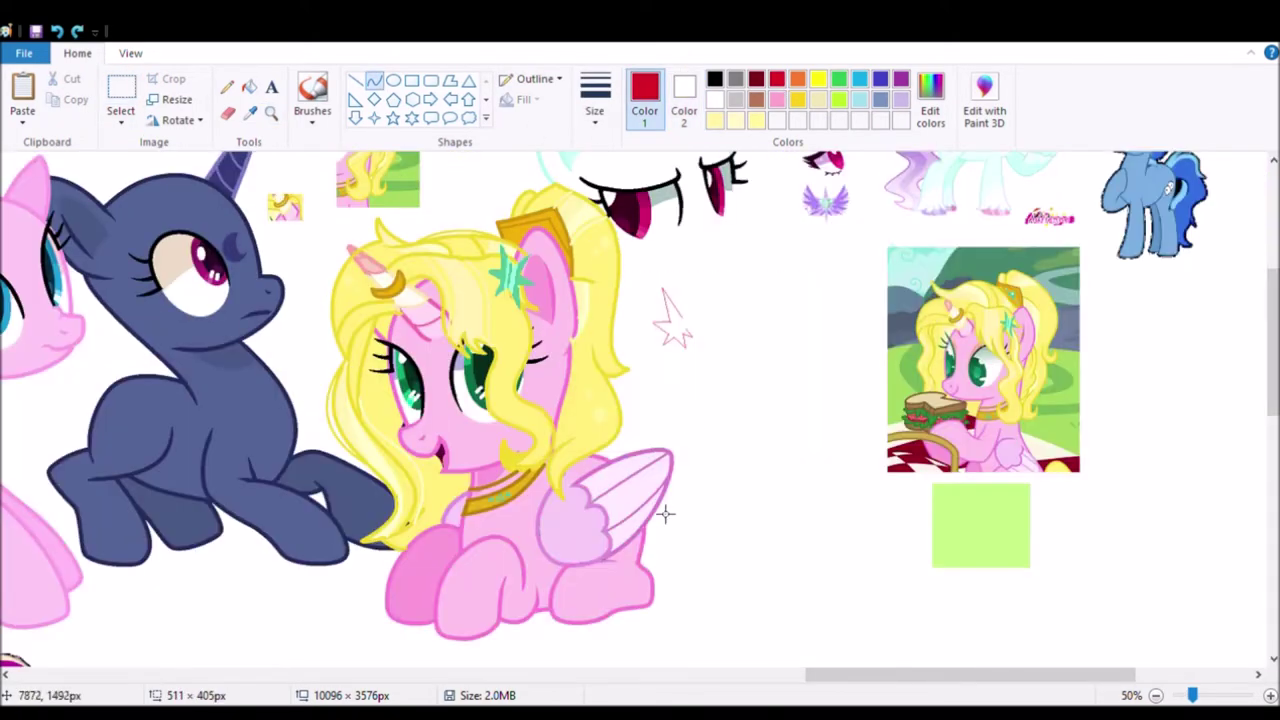
{"action": "scroll", "coordinate": [1234, 457], "scroll_direction": "down", "scroll_amount": 1}
{"action": "scroll", "coordinate": [1234, 457], "scroll_direction": "up", "scroll_amount": 1}
{"action": "left_click_drag", "start_coordinate": [770, 430], "coordinate": [800, 420]}
{"action": "scroll", "coordinate": [800, 420], "scroll_direction": "up", "scroll_amount": 1}
{"action": "left_click", "coordinate": [374, 79]}
{"action": "left_click_drag", "start_coordinate": [520, 425], "coordinate": [535, 505]}
{"action": "left_click_drag", "start_coordinate": [560, 470], "coordinate": [553, 505]}
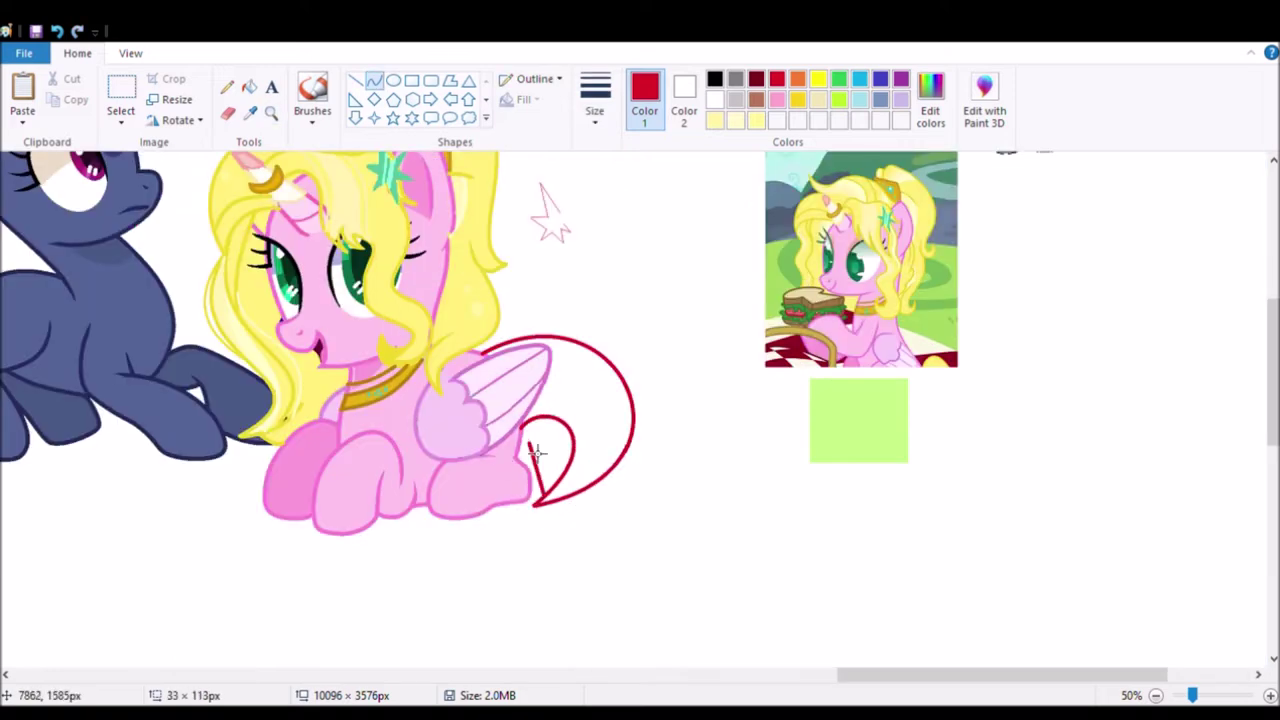
Step: Fill the pink pony's outlined tail with pale yellow and its tip with the red outline colour
{"action": "scroll", "coordinate": [634, 383], "scroll_direction": "up", "scroll_amount": 3}
{"action": "left_click", "coordinate": [249, 87]}
{"action": "left_click", "coordinate": [251, 409]}
{"action": "left_click", "coordinate": [290, 400]}
{"action": "scroll", "coordinate": [300, 300], "scroll_direction": "down", "scroll_amount": 3}
{"action": "left_click", "coordinate": [271, 113]}
{"action": "left_click", "coordinate": [326, 178]}
{"action": "left_click", "coordinate": [249, 87]}
{"action": "left_click", "coordinate": [715, 120]}
{"action": "left_click", "coordinate": [600, 430]}
{"action": "left_click", "coordinate": [560, 500]}
Step: Mark off the pink pony's front hoof with a teal curve and colour the hoof
{"action": "scroll", "coordinate": [380, 637], "scroll_direction": "up", "scroll_amount": 1}
{"action": "left_click", "coordinate": [374, 79]}
{"action": "left_click_drag", "start_coordinate": [253, 460], "coordinate": [355, 540]}
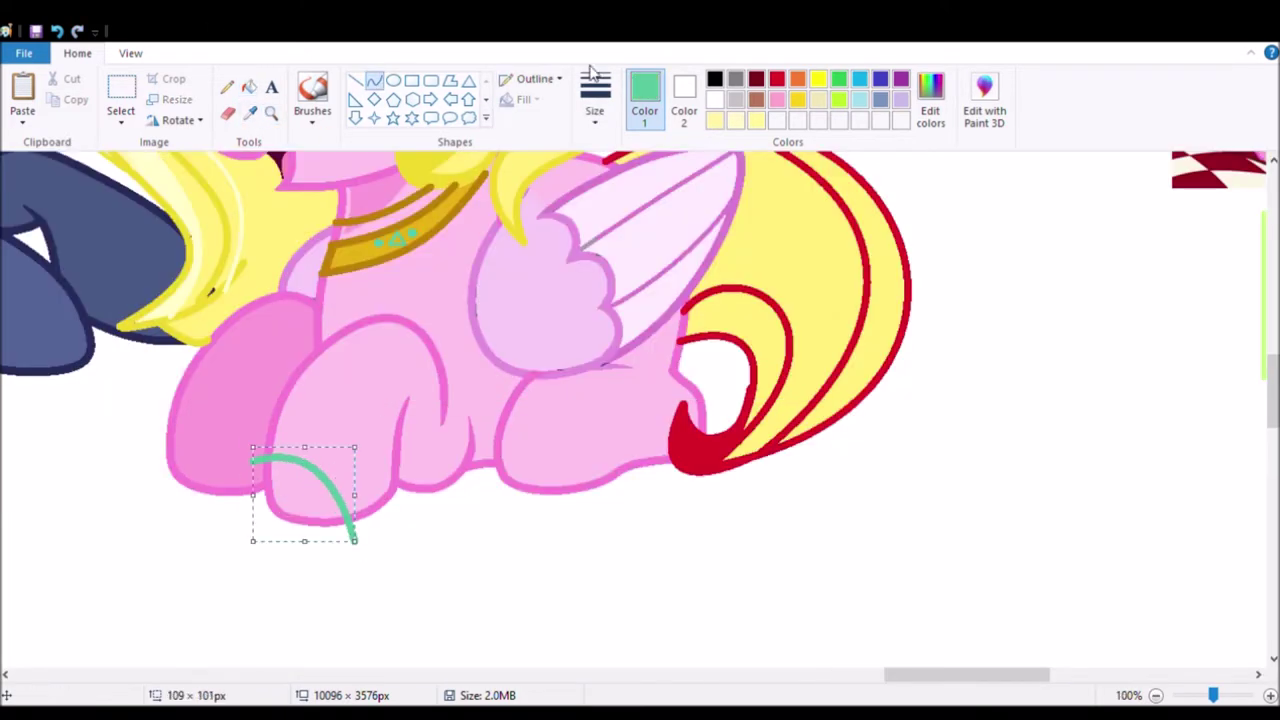
{"action": "left_click", "coordinate": [535, 330]}
{"action": "left_click", "coordinate": [305, 488]}
{"action": "left_click", "coordinate": [538, 460]}
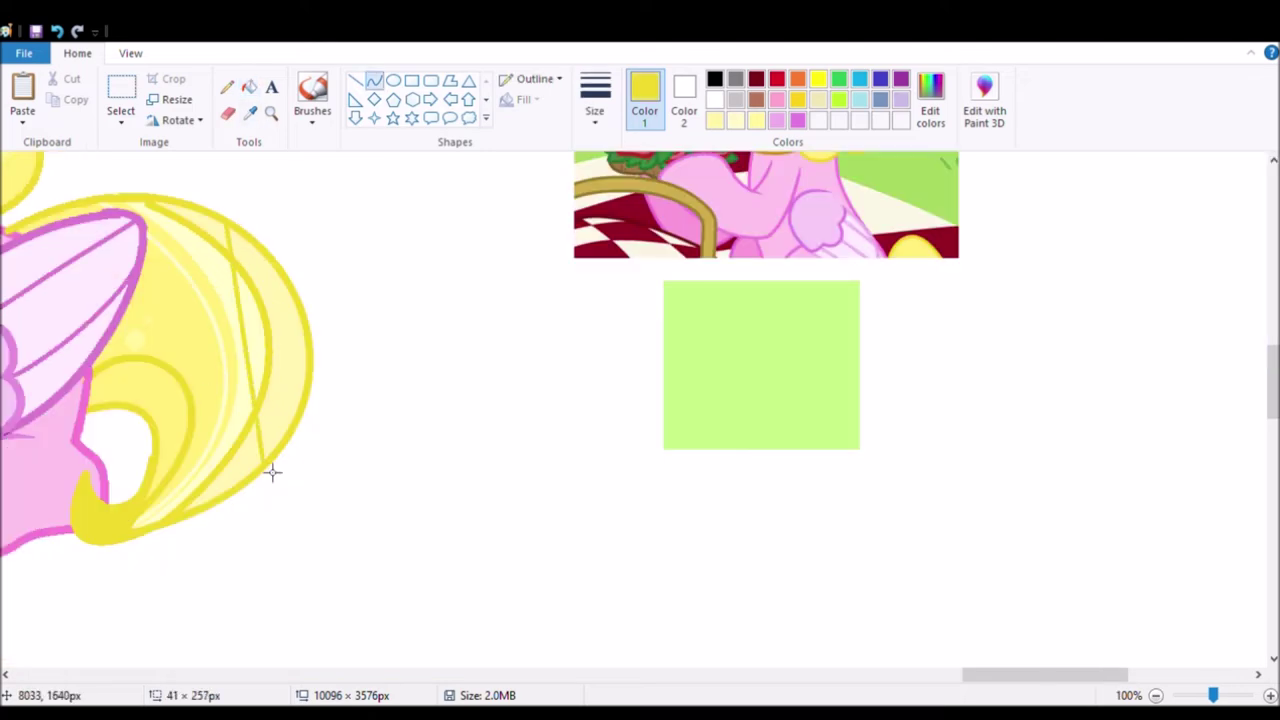
Step: Undo the pasted duplicates overlapping the pony groups
{"action": "left_click", "coordinate": [1155, 695]}
{"action": "left_click", "coordinate": [1155, 695]}
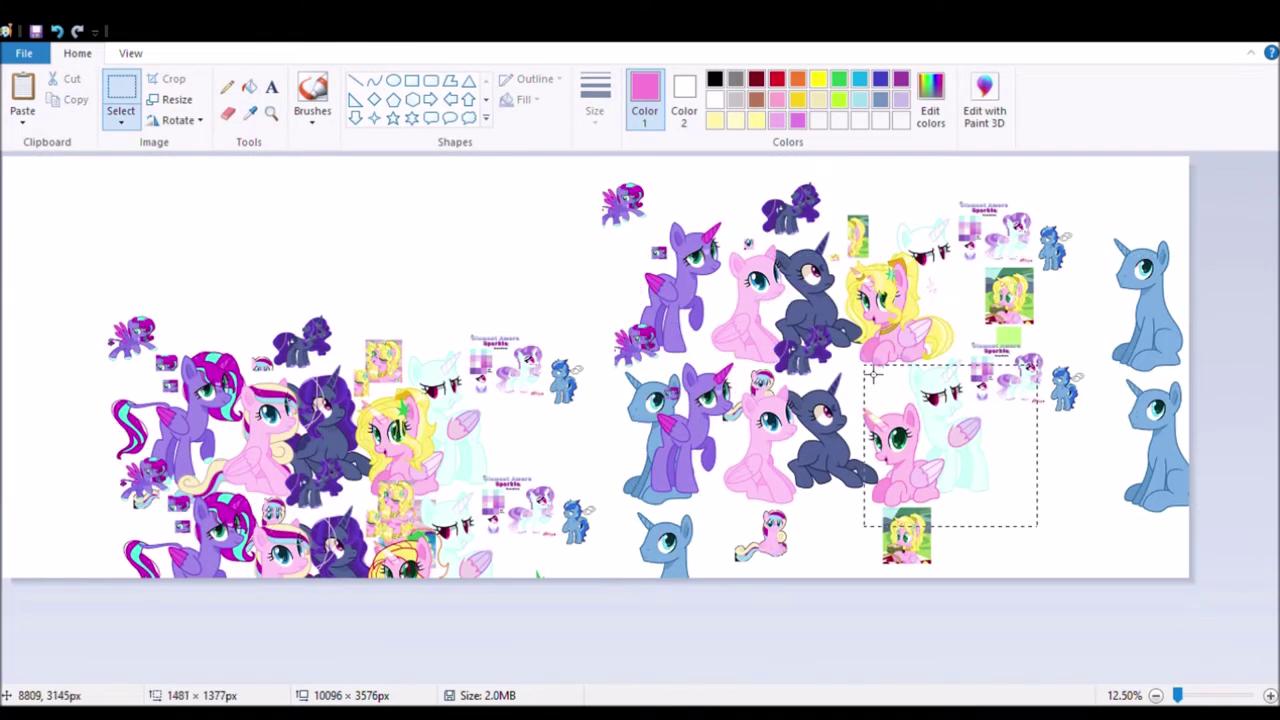
{"action": "left_click", "coordinate": [57, 31]}
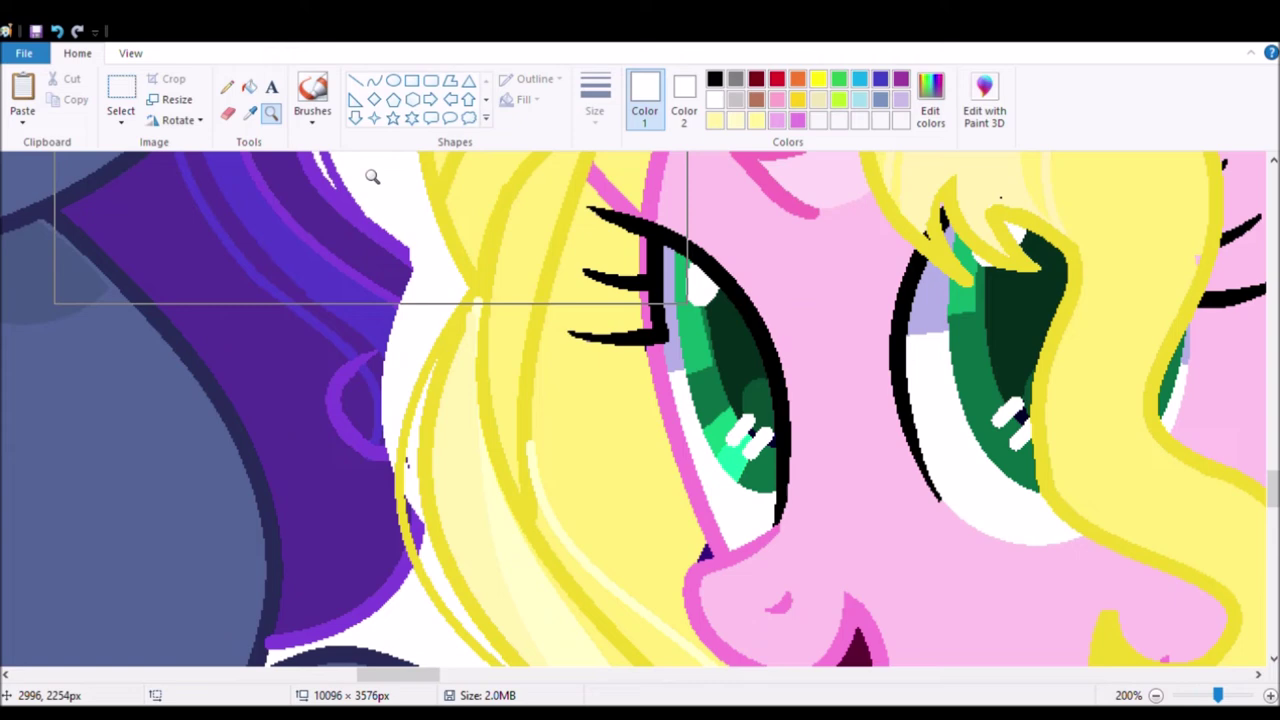
Step: Draw a touch-up curve between the dark pony's purple mane and the neighbouring yellow mane
{"action": "left_click", "coordinate": [373, 80]}
{"action": "left_click_drag", "start_coordinate": [462, 306], "coordinate": [400, 452]}
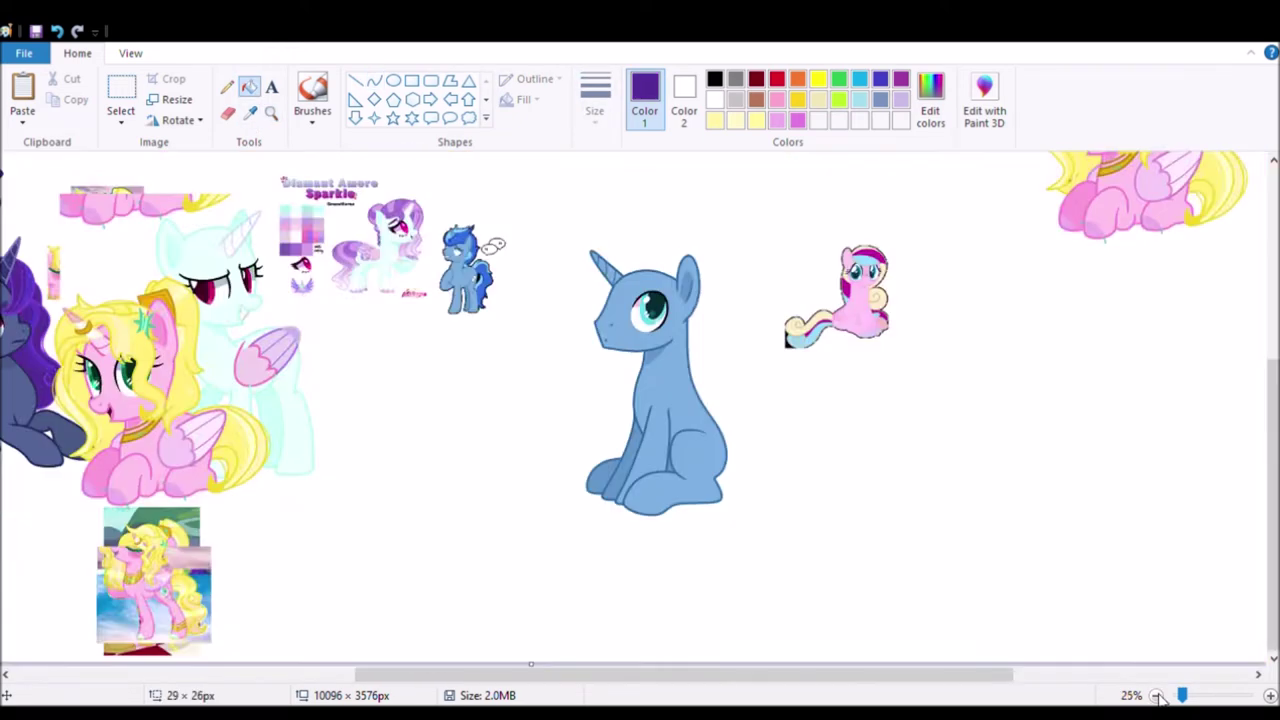
Step: Outline the mint pony's curled forelock between the ear and horn with red curves
{"action": "scroll", "coordinate": [643, 385], "scroll_direction": "left", "scroll_amount": 5}
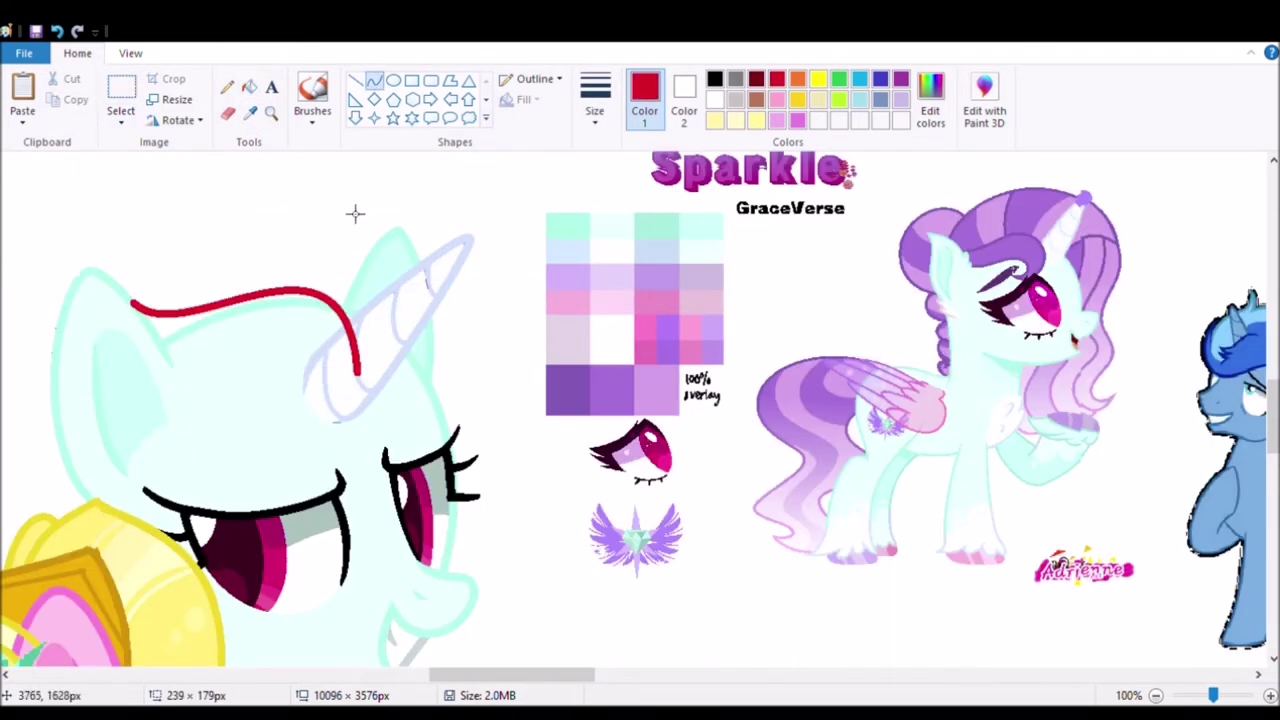
{"action": "left_click_drag", "start_coordinate": [163, 348], "coordinate": [355, 422]}
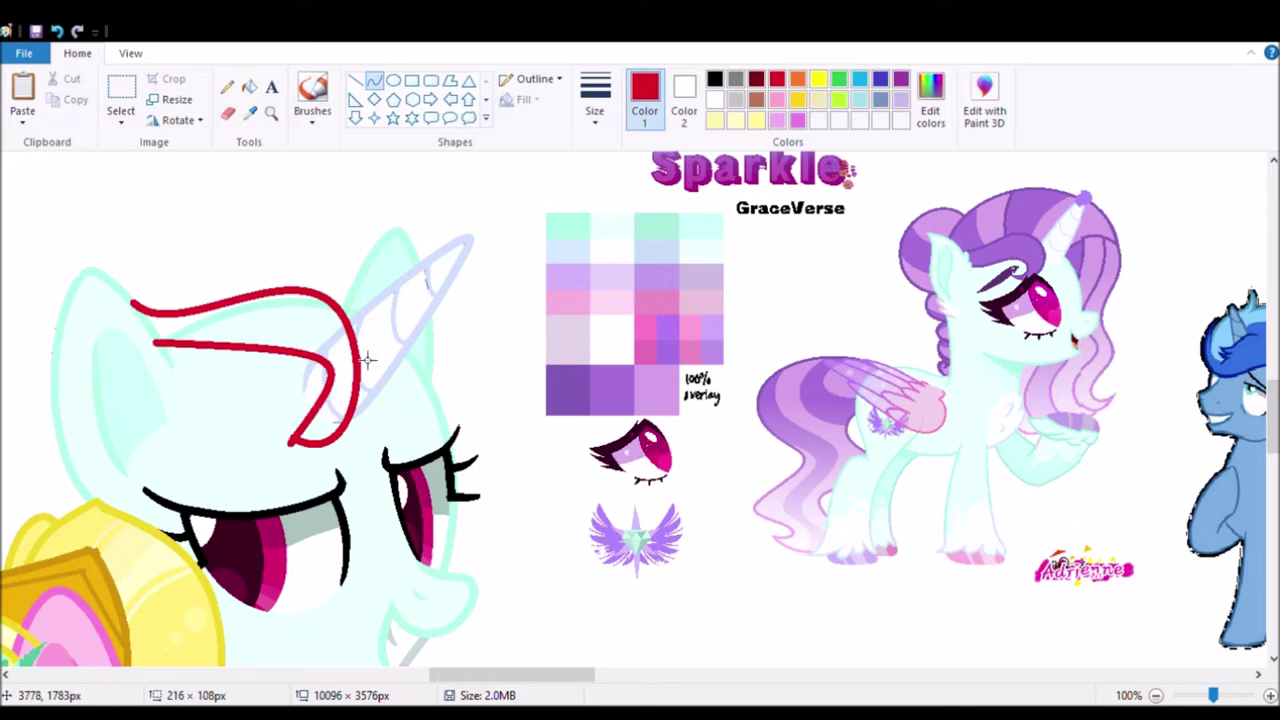
{"action": "left_click_drag", "start_coordinate": [240, 395], "coordinate": [227, 412]}
Step: Outline the crown and long front lock of the mint pony's mane with red curves
{"action": "left_click_drag", "start_coordinate": [357, 492], "coordinate": [389, 274]}
{"action": "left_click_drag", "start_coordinate": [106, 277], "coordinate": [514, 277]}
{"action": "left_click_drag", "start_coordinate": [331, 231], "coordinate": [320, 212]}
{"action": "left_click_drag", "start_coordinate": [480, 290], "coordinate": [457, 354]}
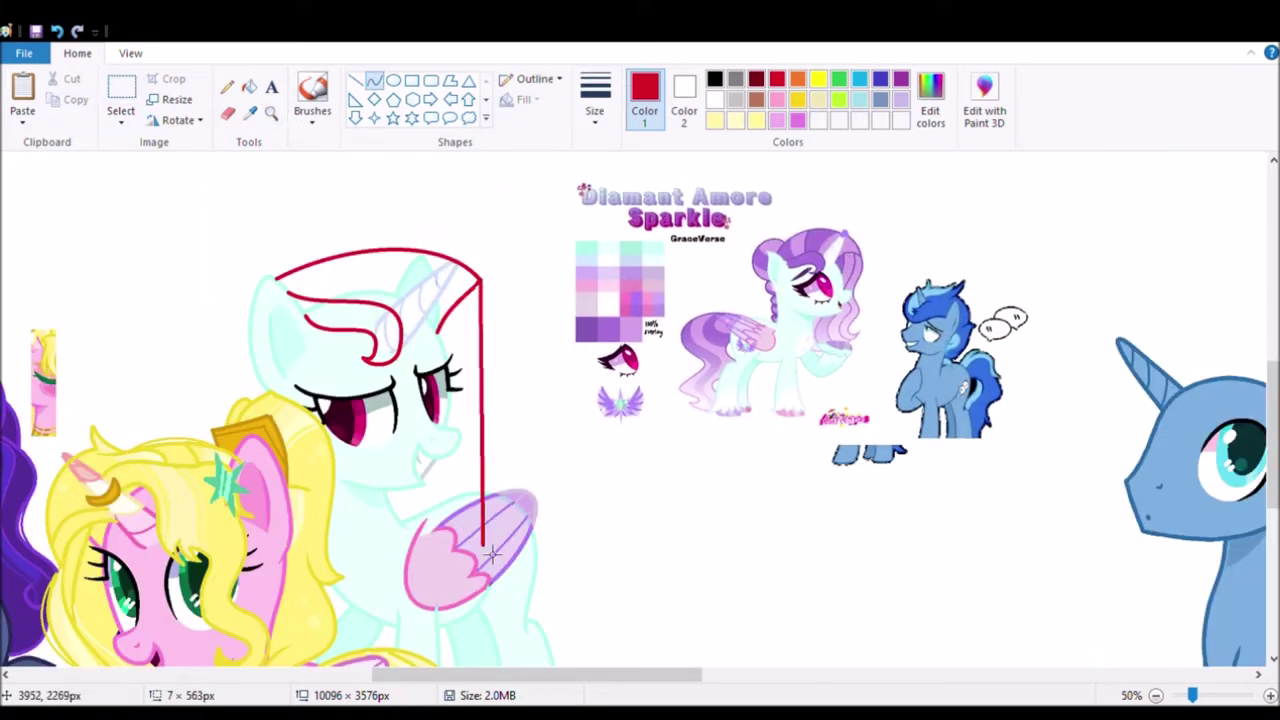
{"action": "left_click_drag", "start_coordinate": [505, 400], "coordinate": [430, 490]}
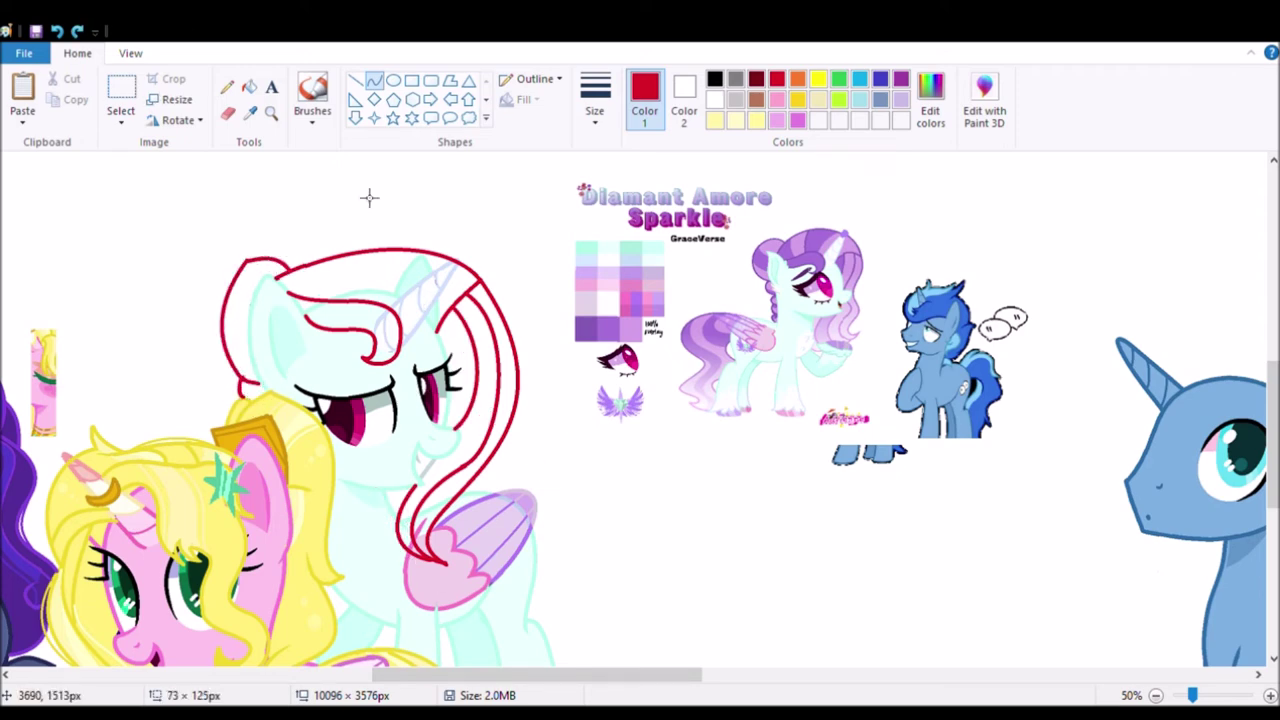
Step: Outline the mint pony's tail with red curves, undoing and redrawing the misplaced lower curve
{"action": "scroll", "coordinate": [706, 303], "scroll_direction": "down", "scroll_amount": 3}
{"action": "mouse_move", "coordinate": [480, 330]}
{"action": "left_mouse_down"}
{"action": "mouse_move", "coordinate": [723, 668]}
{"action": "mouse_move", "coordinate": [742, 488]}
{"action": "left_mouse_up"}
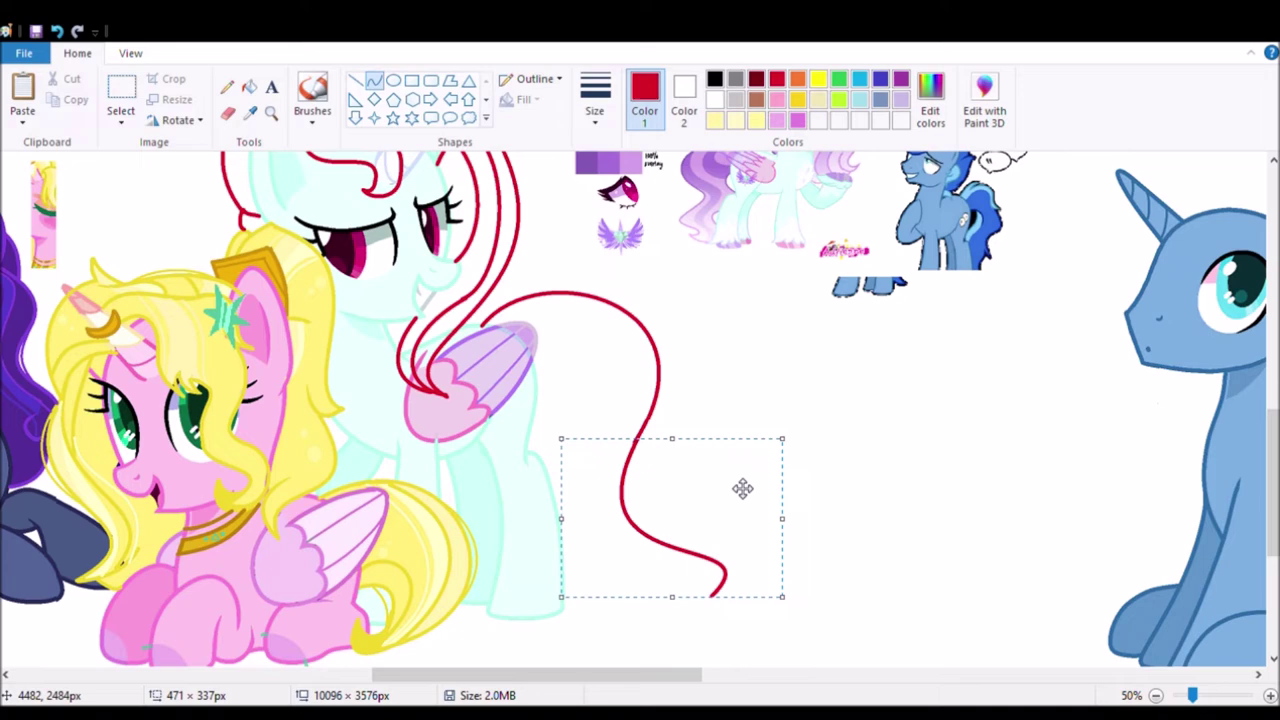
{"action": "left_click", "coordinate": [57, 31]}
{"action": "left_click_drag", "start_coordinate": [583, 457], "coordinate": [545, 372]}
{"action": "scroll", "coordinate": [943, 511], "scroll_direction": "down", "scroll_amount": 1}
{"action": "scroll", "coordinate": [742, 163], "scroll_direction": "up", "scroll_amount": 1}
Step: Fill the sections of the mint pony's mane and tail with purple
{"action": "left_click", "coordinate": [271, 113]}
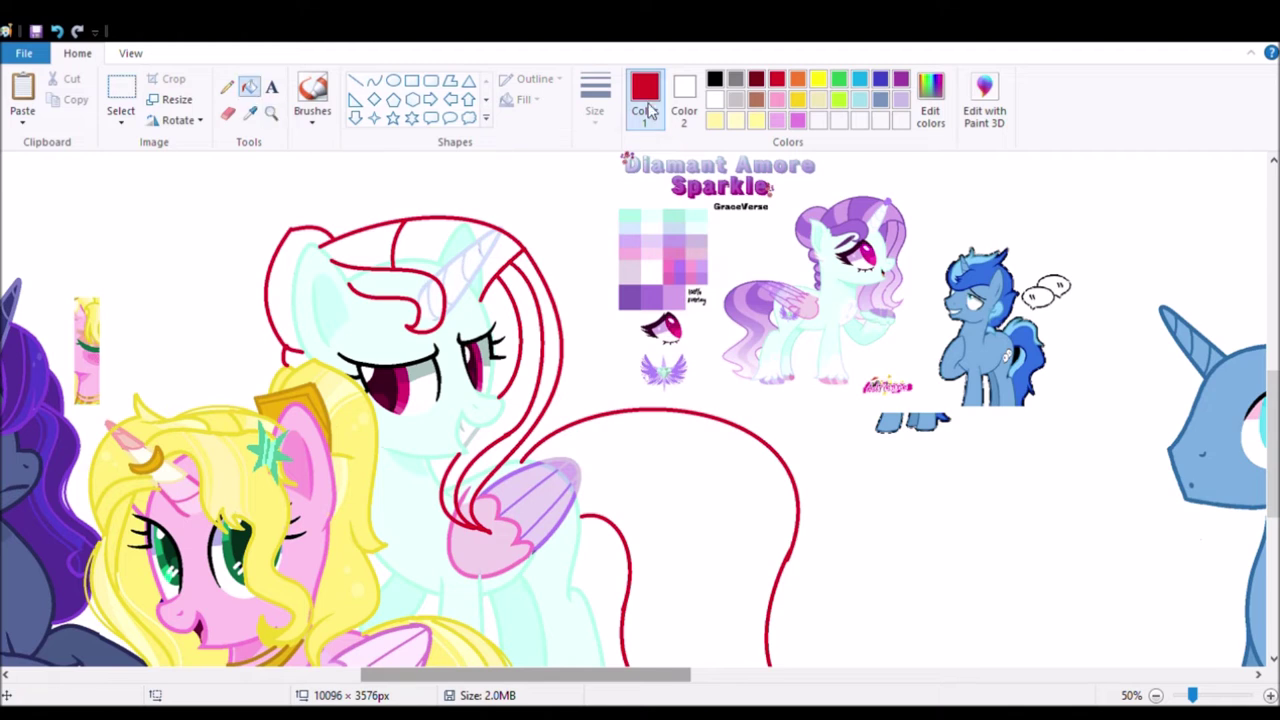
{"action": "left_click", "coordinate": [420, 242]}
{"action": "left_click", "coordinate": [300, 300]}
{"action": "left_click", "coordinate": [500, 330]}
{"action": "left_click", "coordinate": [470, 430]}
{"action": "left_click", "coordinate": [680, 520]}
Step: Recolour the red outlines of the mint pony's mane to a sampled dark purple
{"action": "left_click", "coordinate": [249, 113]}
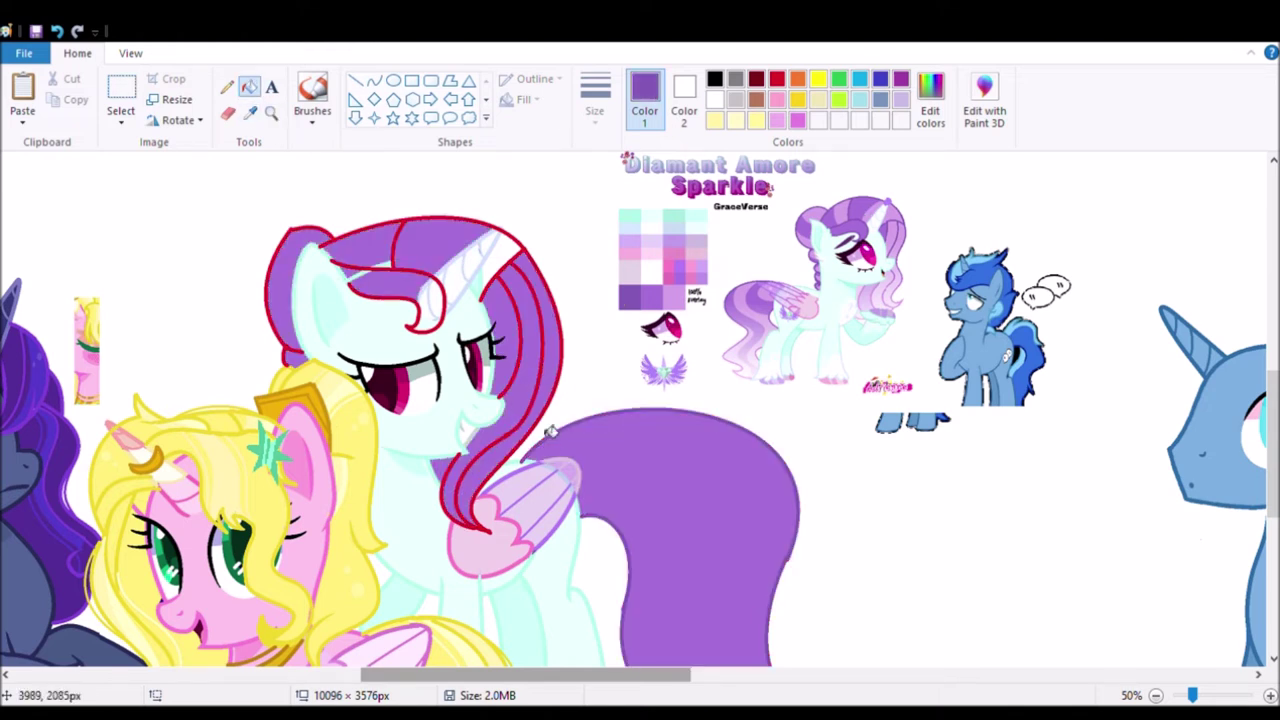
{"action": "left_click", "coordinate": [560, 300]}
Step: Add light purple stripes to the mint pony's mane with curves and fills
{"action": "left_click", "coordinate": [374, 80]}
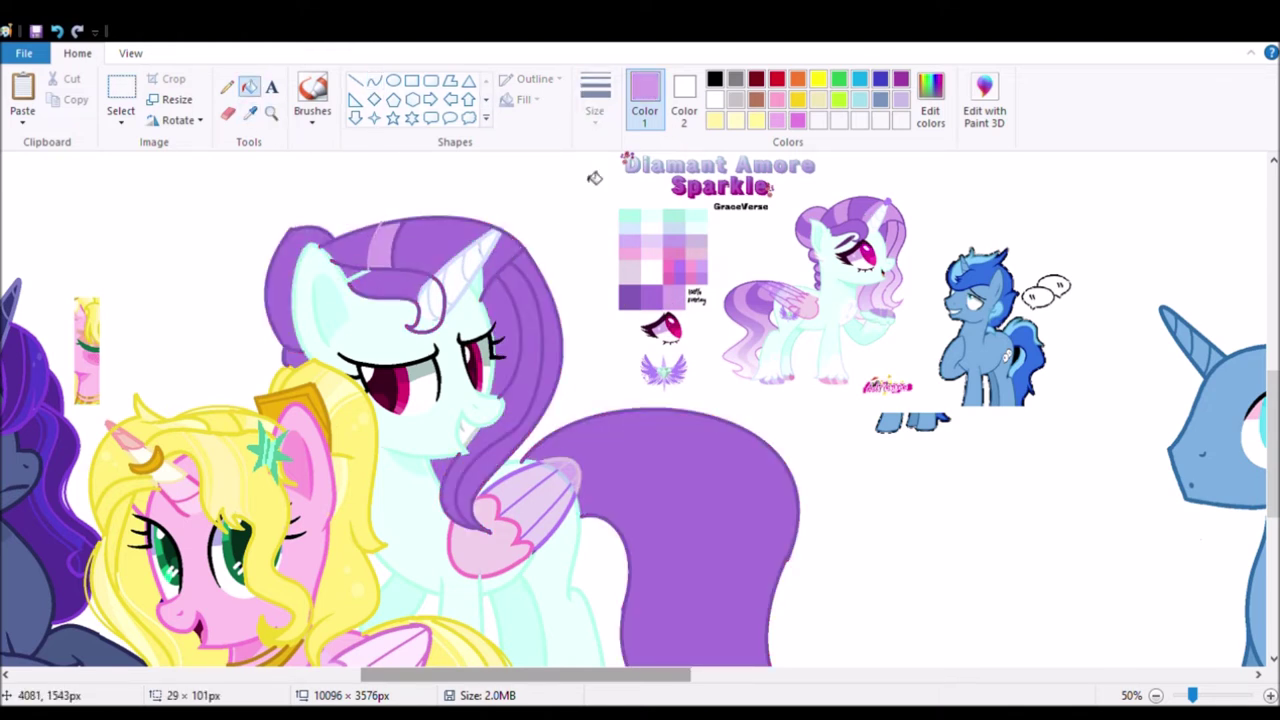
{"action": "left_click", "coordinate": [249, 87]}
{"action": "scroll", "coordinate": [806, 347], "scroll_direction": "down", "scroll_amount": 1}
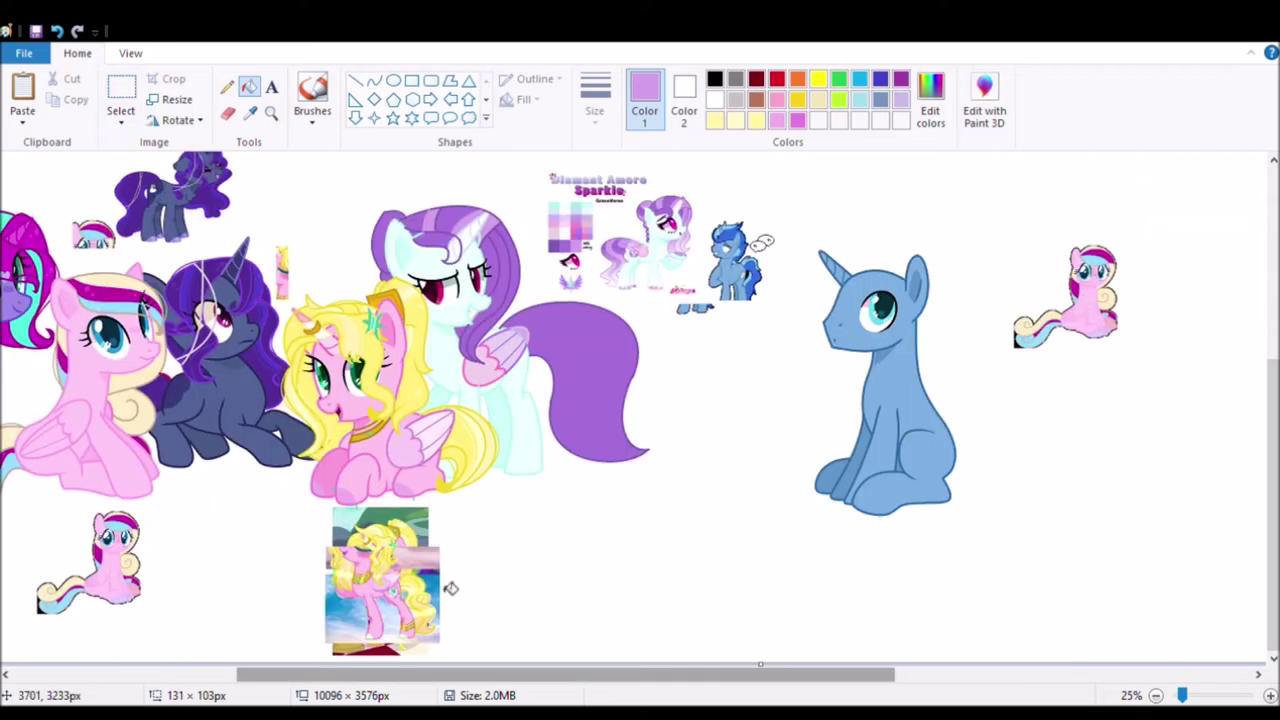
{"action": "left_click", "coordinate": [271, 113]}
{"action": "left_click", "coordinate": [548, 291]}
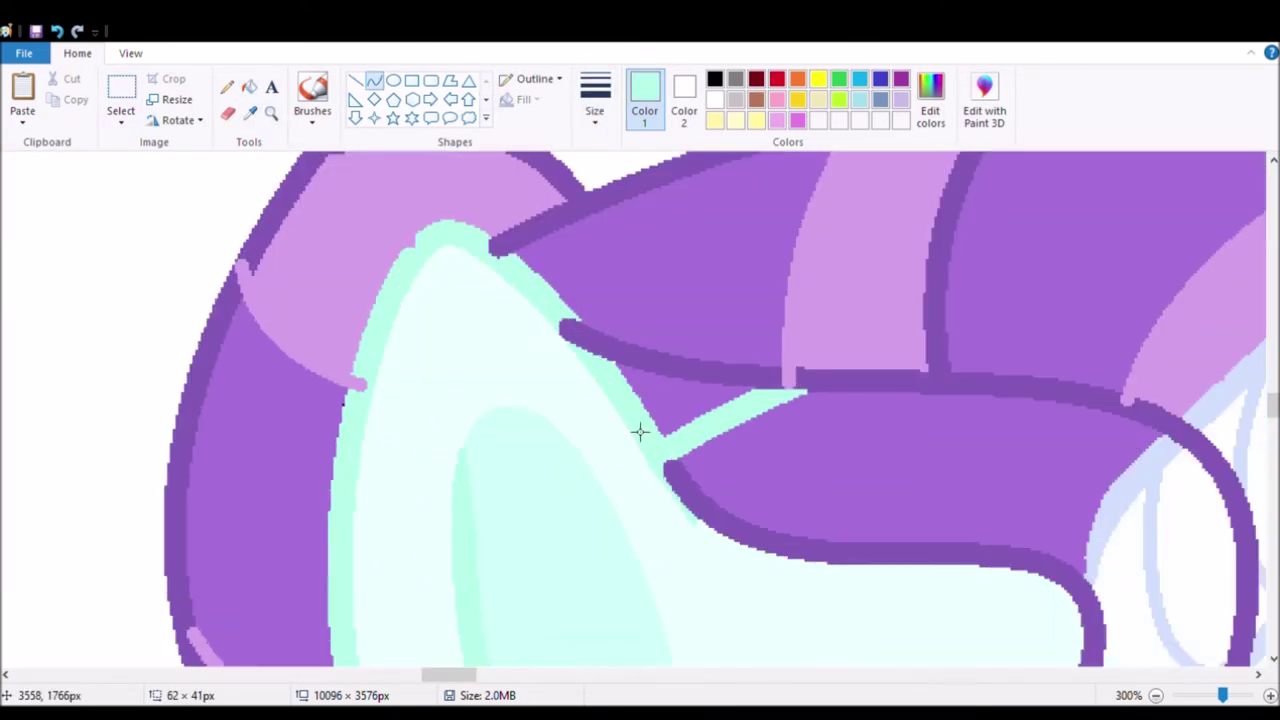
{"action": "scroll", "coordinate": [509, 380], "scroll_direction": "down", "scroll_amount": 3}
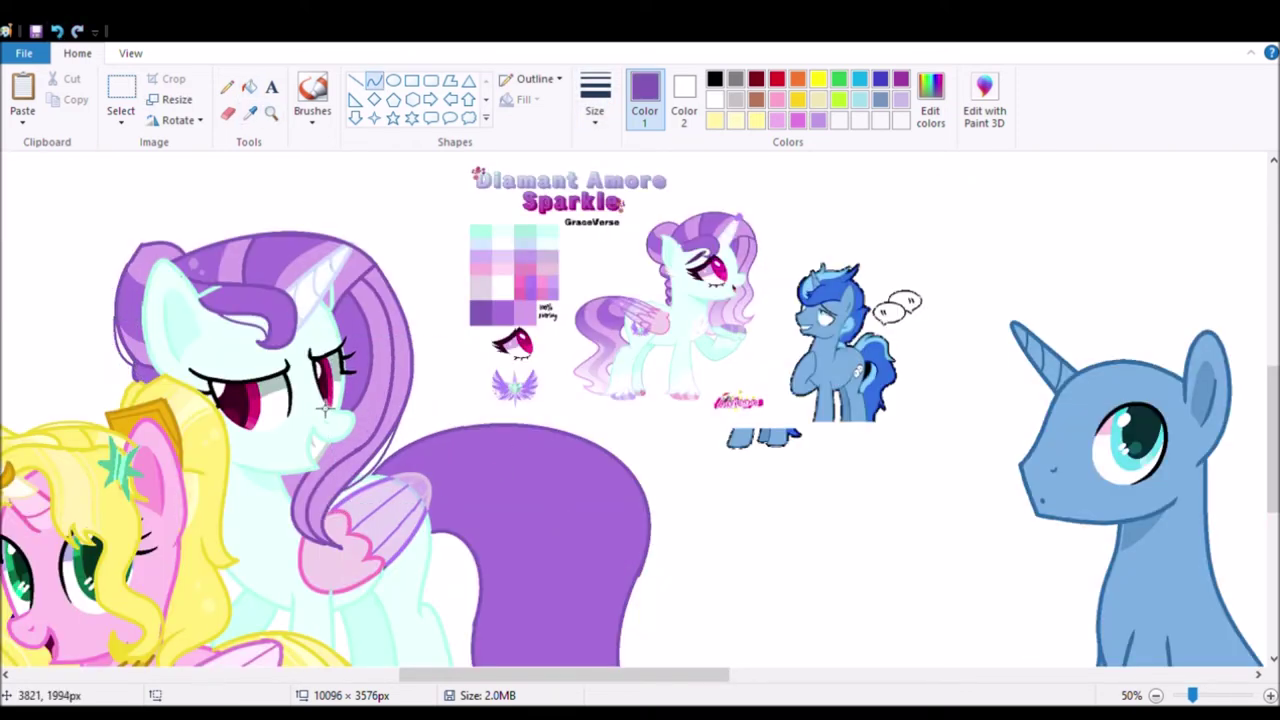
{"action": "scroll", "coordinate": [325, 408], "scroll_direction": "down", "scroll_amount": 2}
{"action": "left_click", "coordinate": [121, 100]}
{"action": "left_click_drag", "start_coordinate": [565, 345], "coordinate": [677, 510]}
{"action": "left_click_drag", "start_coordinate": [621, 430], "coordinate": [500, 430]}
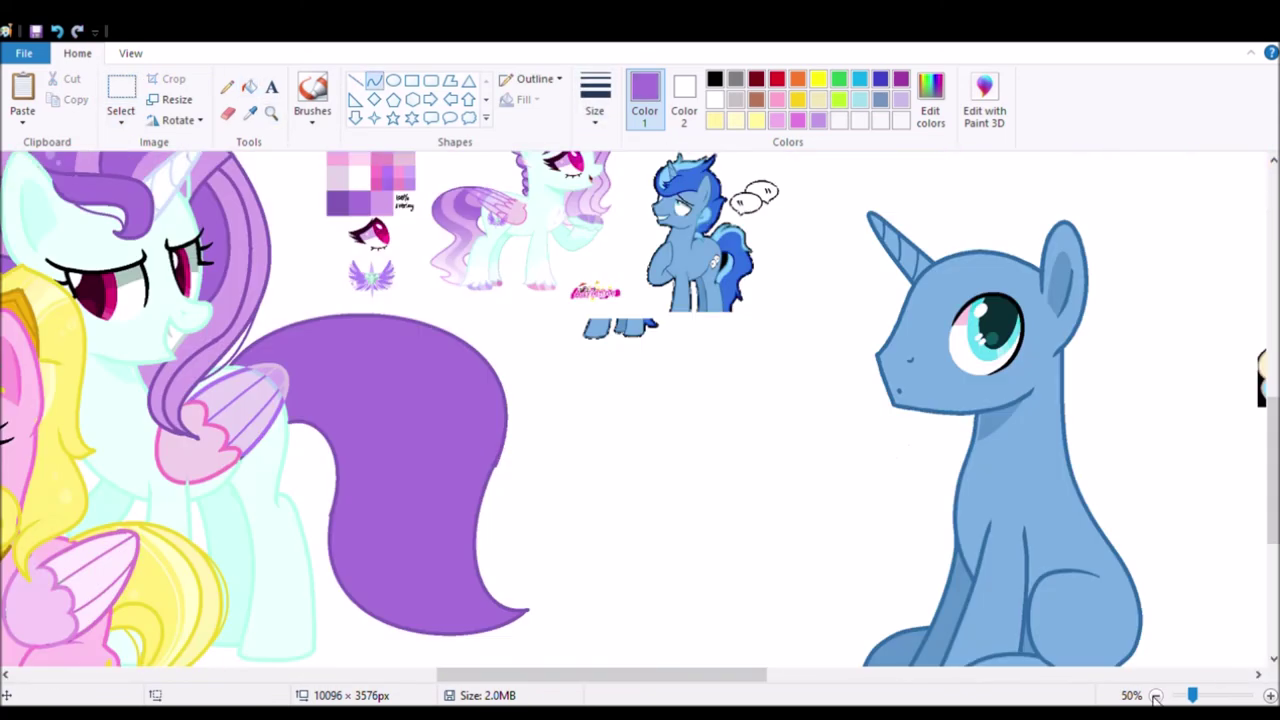
Step: Draw and fill light purple stripes along the mint pony's purple tail
{"action": "left_click", "coordinate": [275, 358]}
{"action": "left_click", "coordinate": [329, 438]}
{"action": "left_click", "coordinate": [373, 80]}
{"action": "left_click_drag", "start_coordinate": [434, 326], "coordinate": [514, 641]}
{"action": "left_click", "coordinate": [321, 568]}
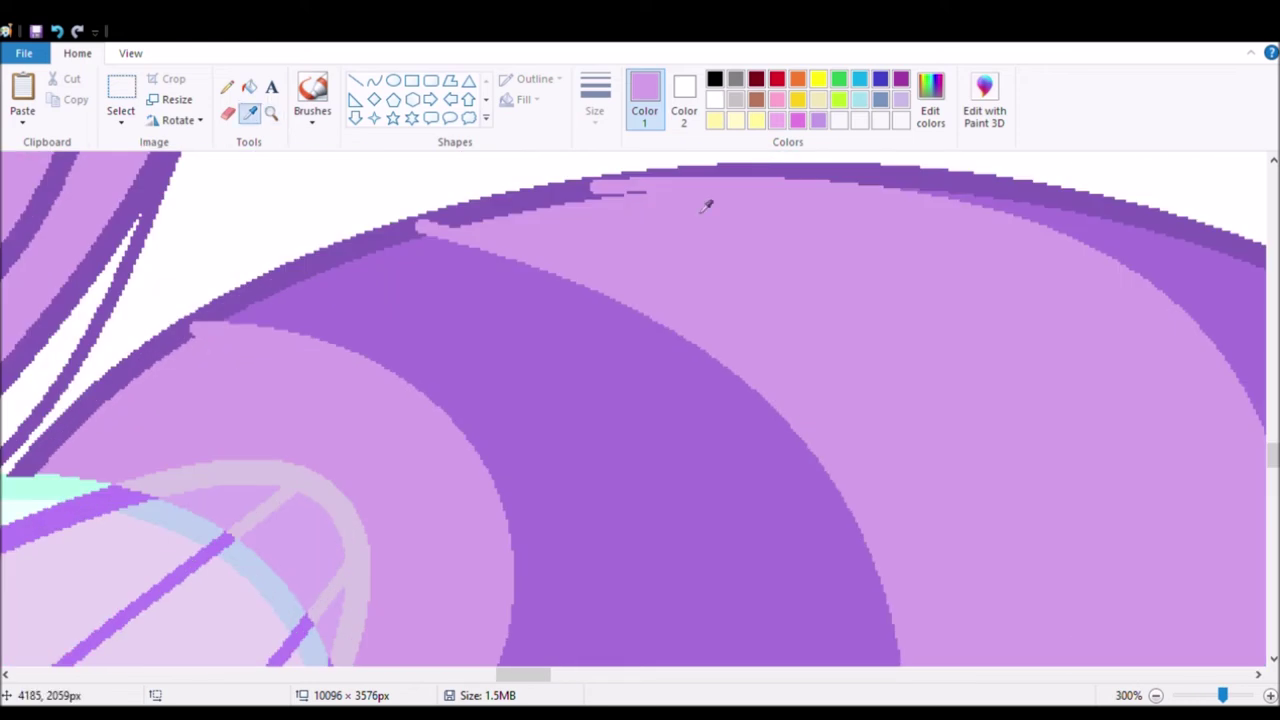
{"action": "left_click", "coordinate": [263, 271]}
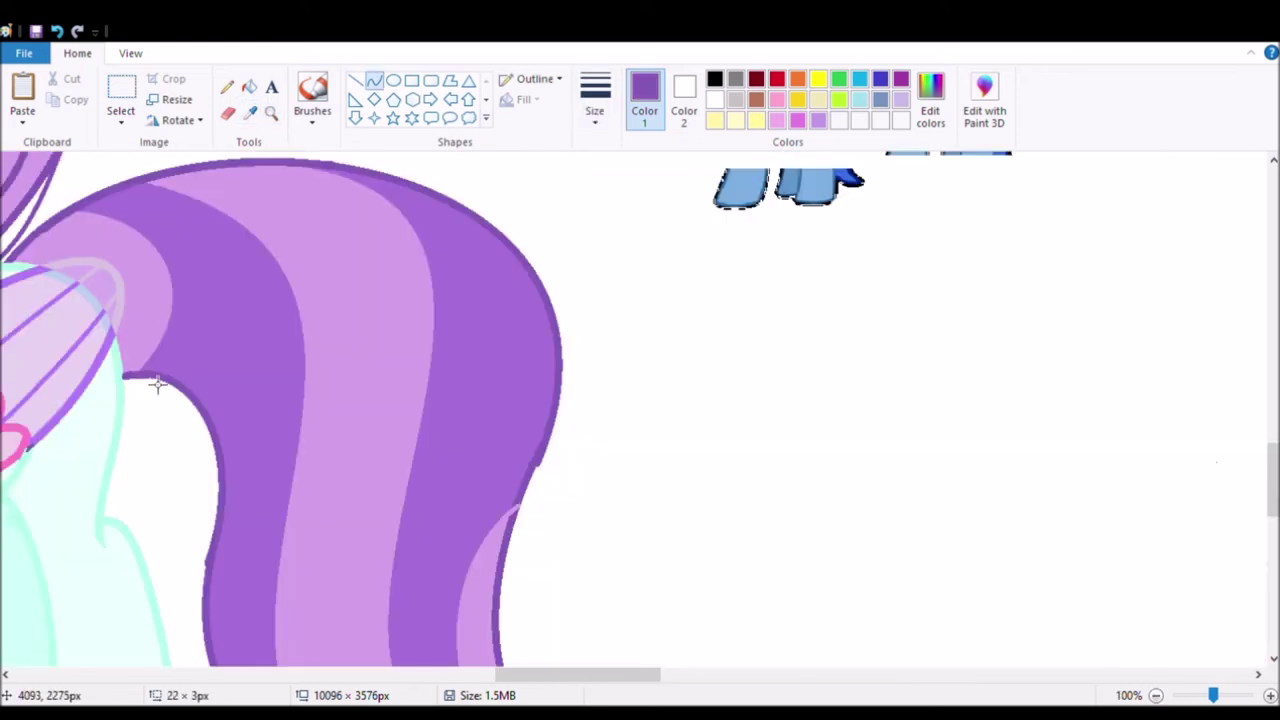
Step: Delete the Diamant Amore Sparkle reference sheet together with the small blue pony beside it
{"action": "scroll", "coordinate": [469, 503], "scroll_direction": "down", "scroll_amount": 3}
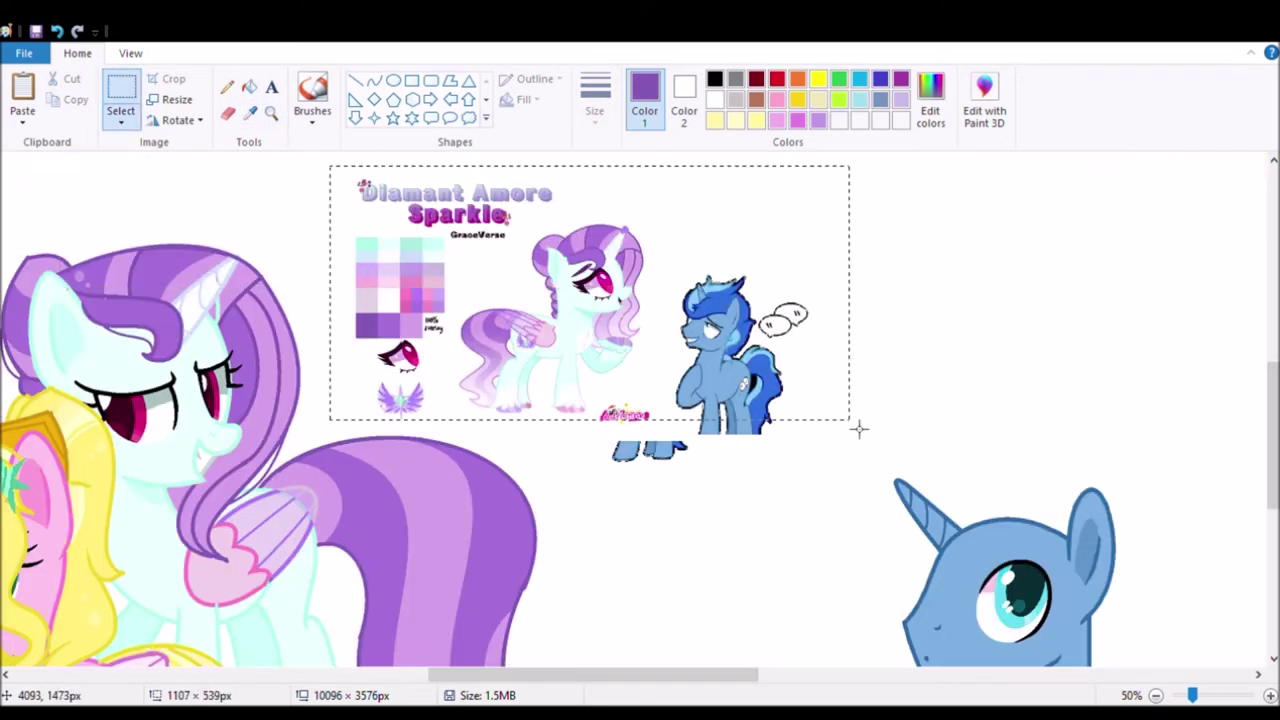
{"action": "key", "text": "Delete"}
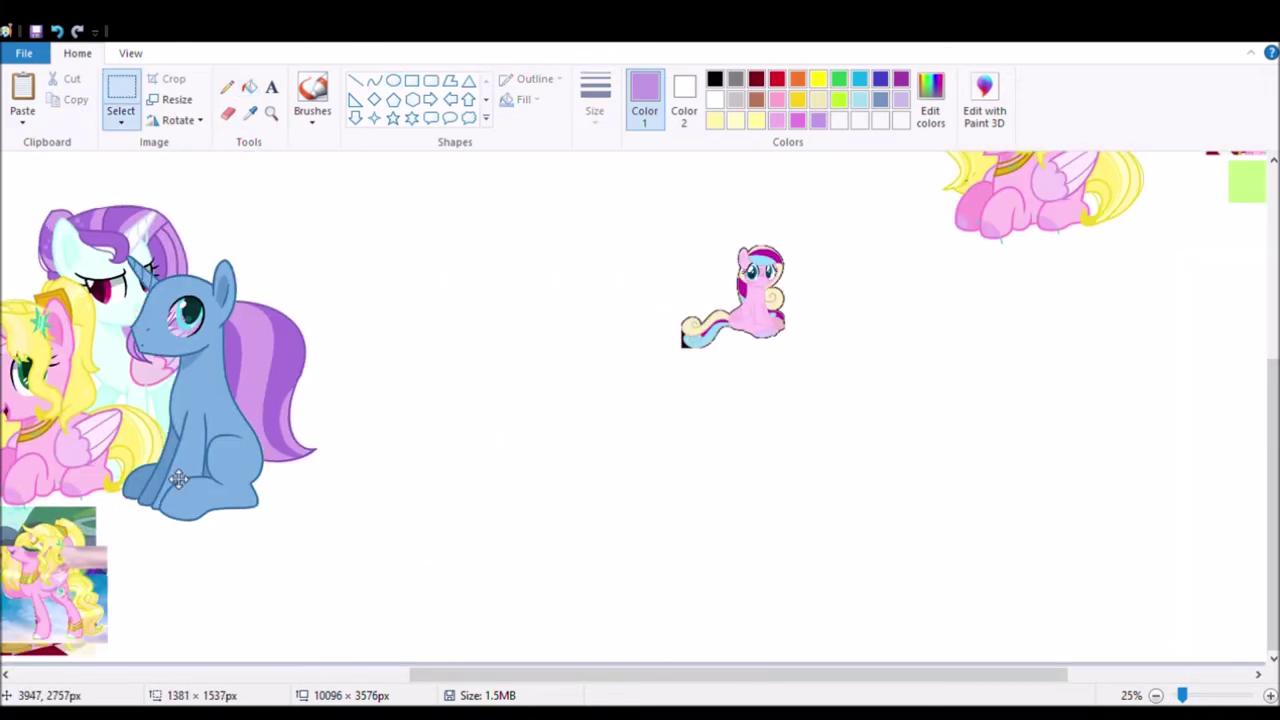
Step: Position the blue pony base in front of the mint pony and paste in the blue pony reference picture
{"action": "left_click_drag", "start_coordinate": [240, 450], "coordinate": [257, 457]}
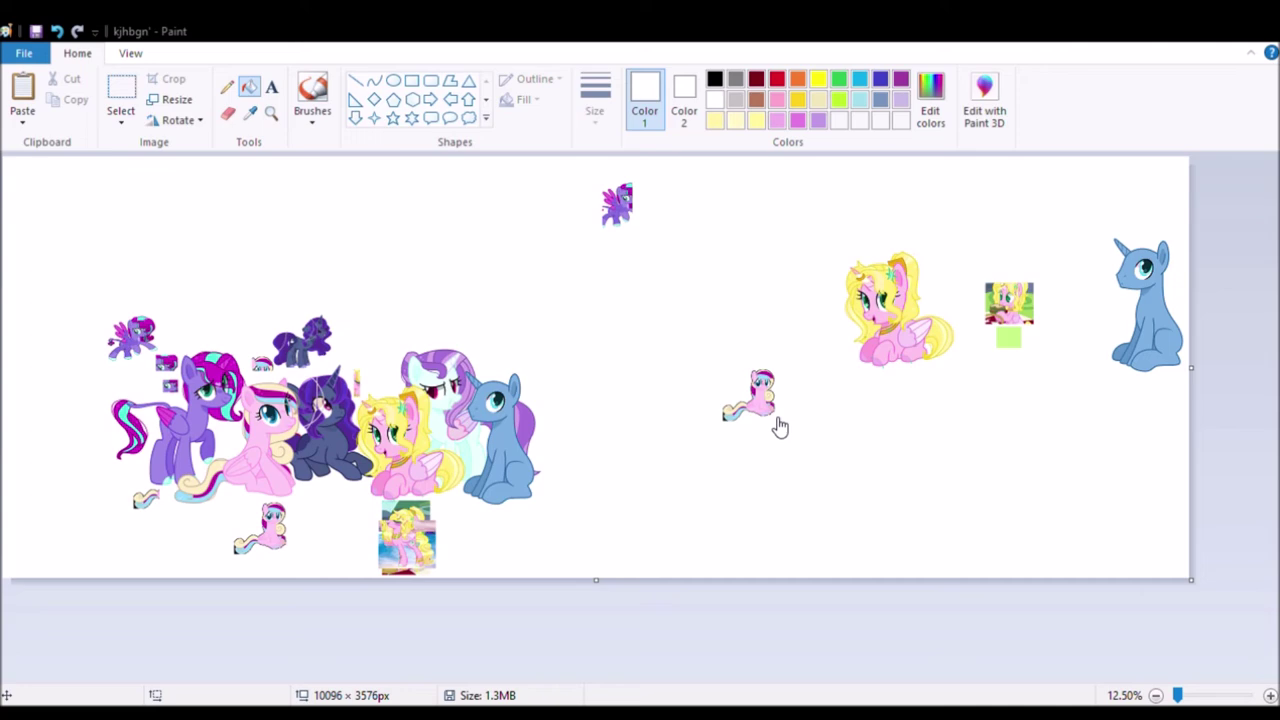
{"action": "key", "text": "ctrl+v"}
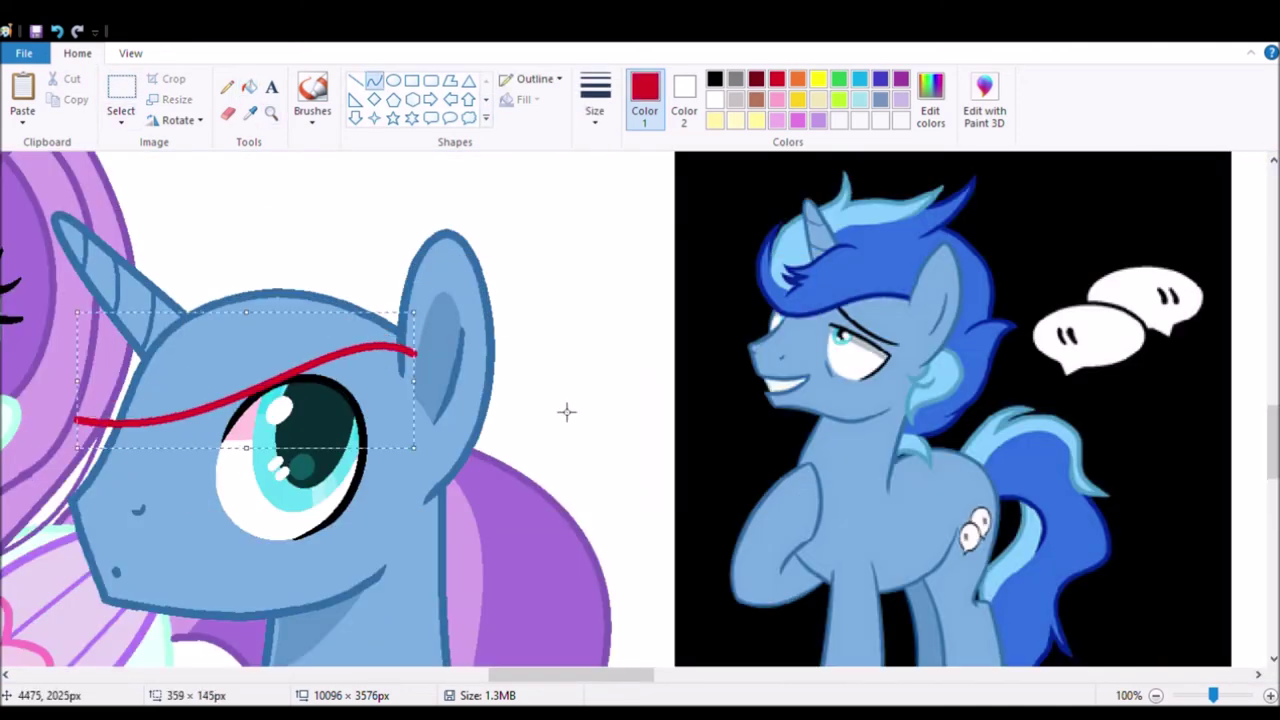
Step: Outline the blue pony's mane with curves, using green for the light sections and red for the dark ones
{"action": "left_click_drag", "start_coordinate": [76, 368], "coordinate": [210, 178]}
{"action": "left_click", "coordinate": [838, 79]}
{"action": "left_click_drag", "start_coordinate": [205, 235], "coordinate": [208, 253]}
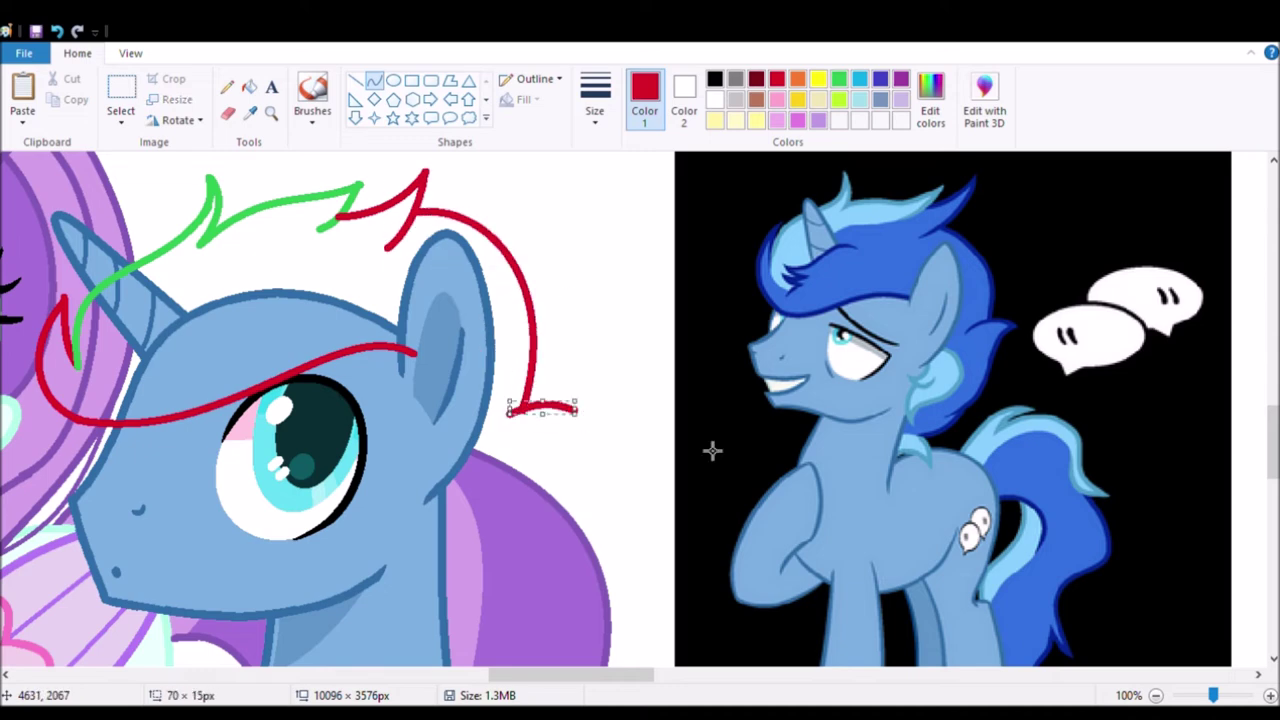
{"action": "left_click_drag", "start_coordinate": [578, 410], "coordinate": [495, 603]}
{"action": "scroll", "coordinate": [515, 488], "scroll_direction": "down", "scroll_amount": 1}
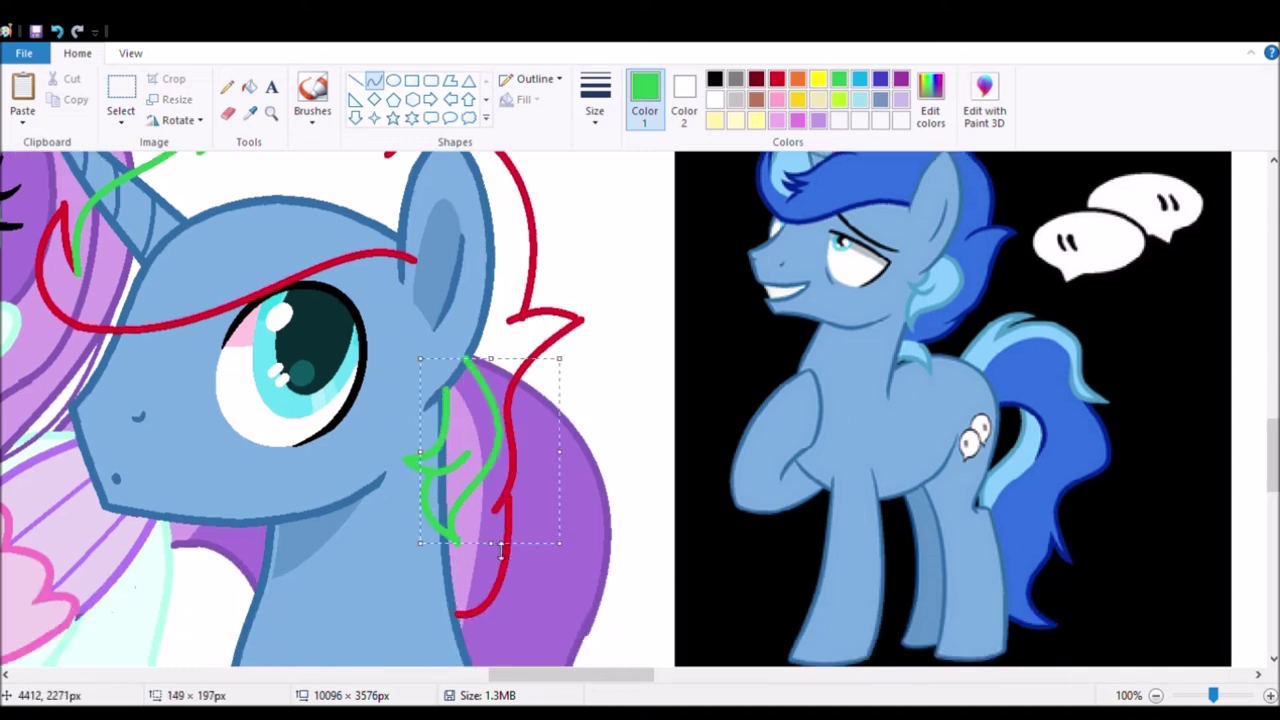
Step: Fill the inside of the blue pony's outlined forelock and neck locks with white
{"action": "scroll", "coordinate": [600, 549], "scroll_direction": "down", "scroll_amount": 2}
{"action": "left_click", "coordinate": [271, 113]}
{"action": "right_click", "coordinate": [417, 360]}
{"action": "right_click", "coordinate": [417, 360]}
{"action": "left_click", "coordinate": [606, 434]}
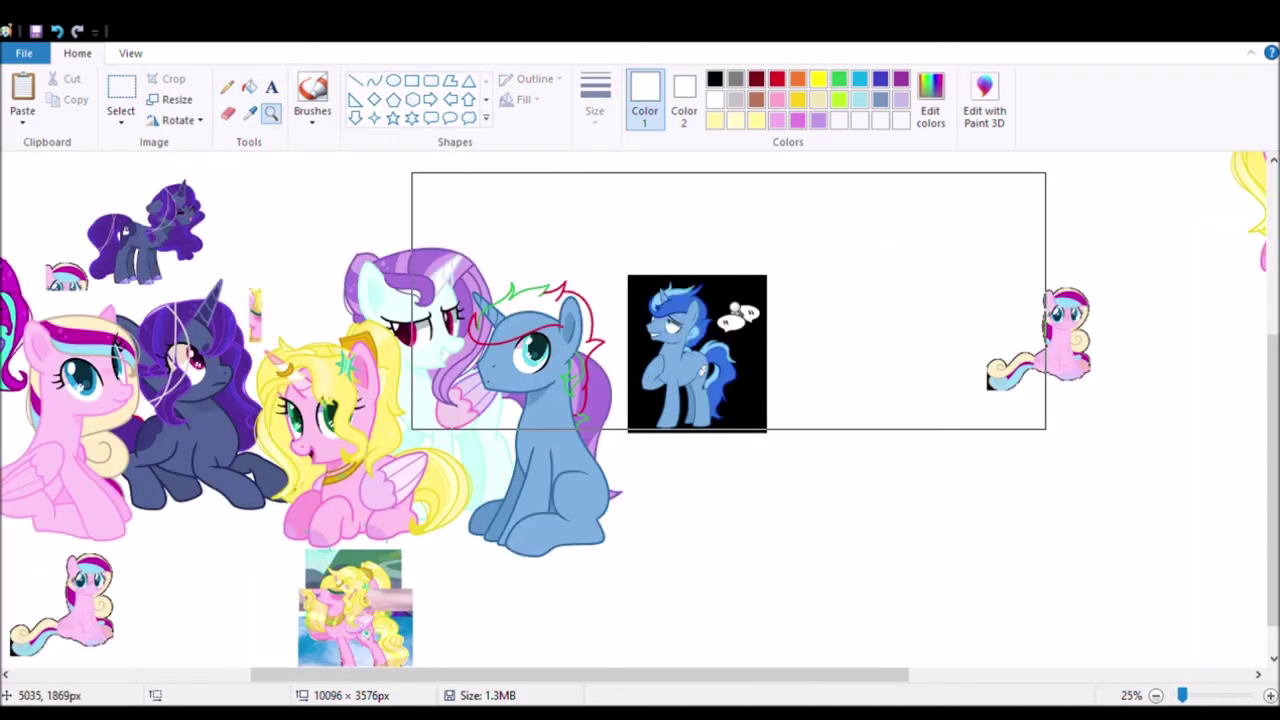
{"action": "left_click", "coordinate": [729, 301]}
{"action": "left_click", "coordinate": [587, 337]}
{"action": "left_click", "coordinate": [249, 87]}
{"action": "left_click", "coordinate": [390, 330]}
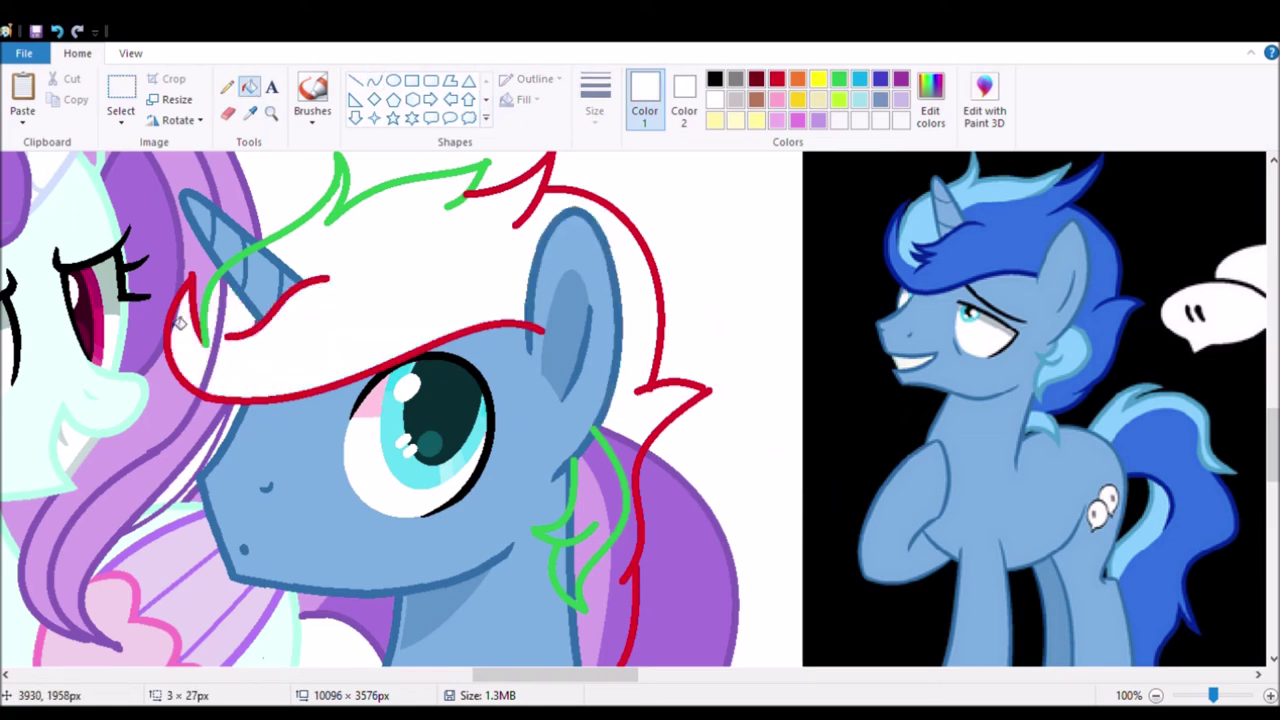
{"action": "left_click", "coordinate": [610, 500]}
{"action": "scroll", "coordinate": [1172, 133], "scroll_direction": "down", "scroll_amount": 3}
{"action": "scroll", "coordinate": [674, 371], "scroll_direction": "up", "scroll_amount": 1}
{"action": "scroll", "coordinate": [674, 371], "scroll_direction": "up", "scroll_amount": 5}
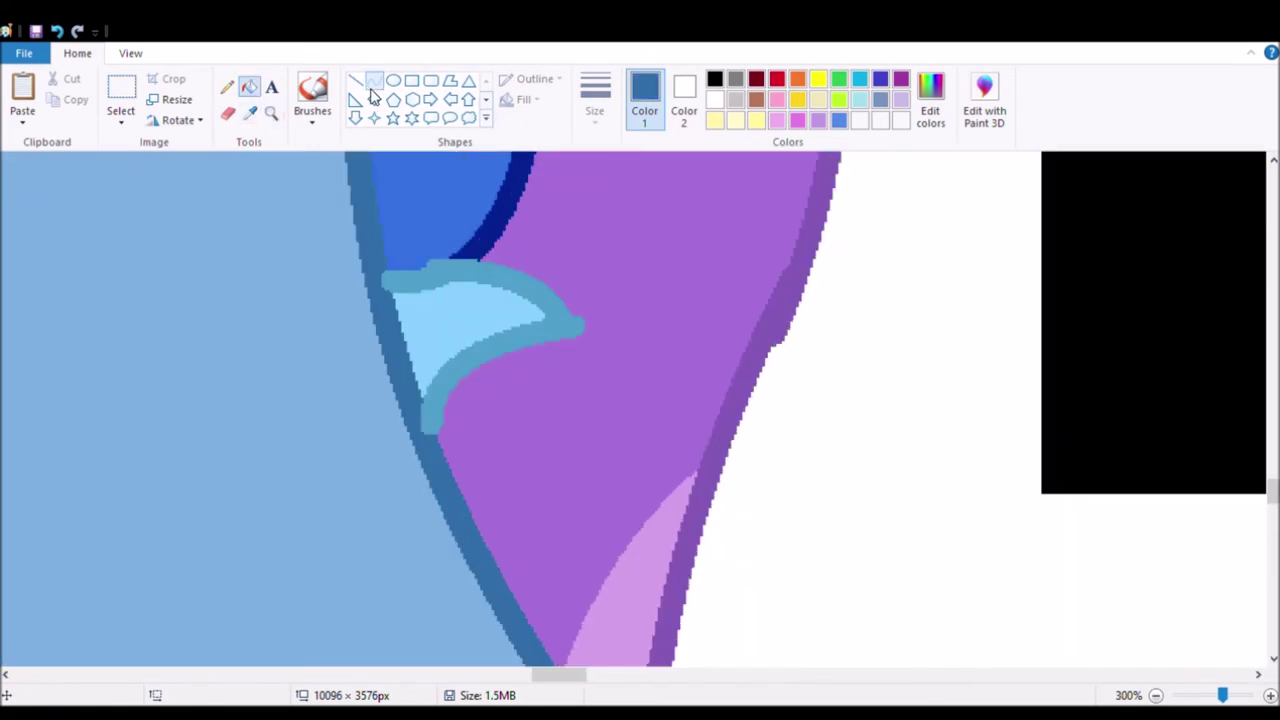
{"action": "scroll", "coordinate": [443, 223], "scroll_direction": "down", "scroll_amount": 5}
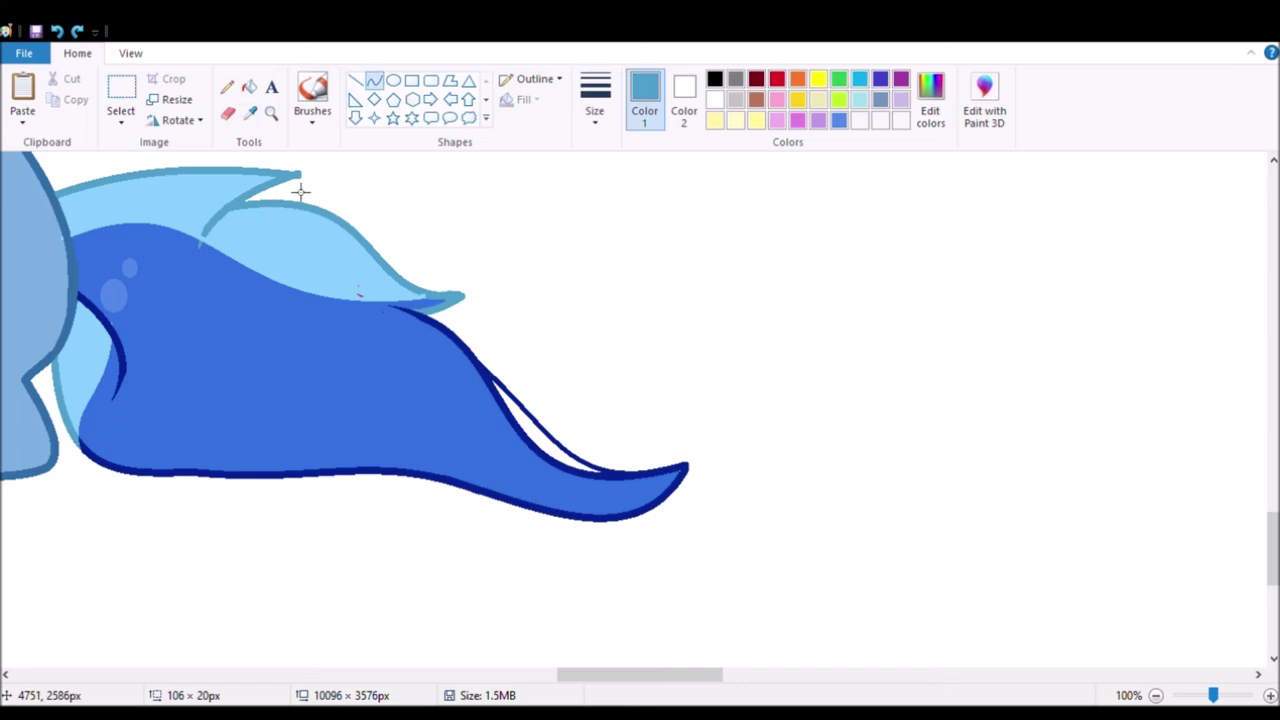
{"action": "scroll", "coordinate": [317, 395], "scroll_direction": "up", "scroll_amount": 3}
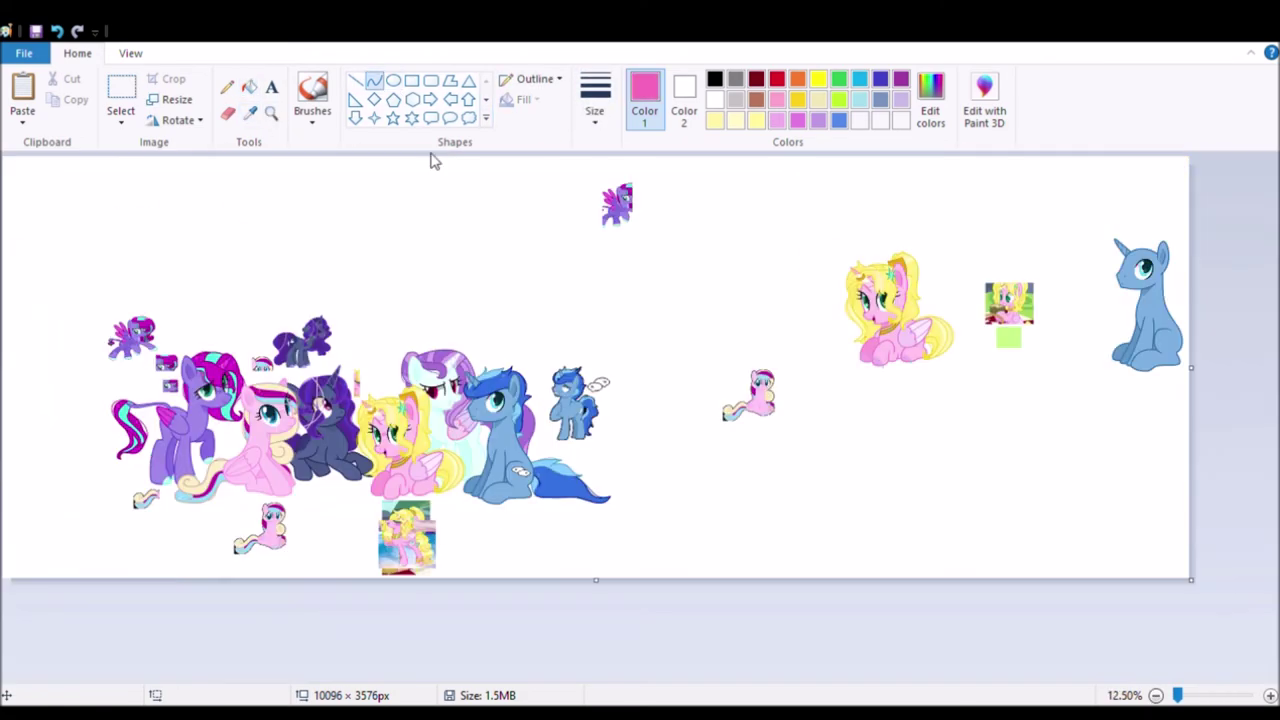
{"action": "left_click", "coordinate": [270, 113]}
{"action": "left_click", "coordinate": [405, 442]}
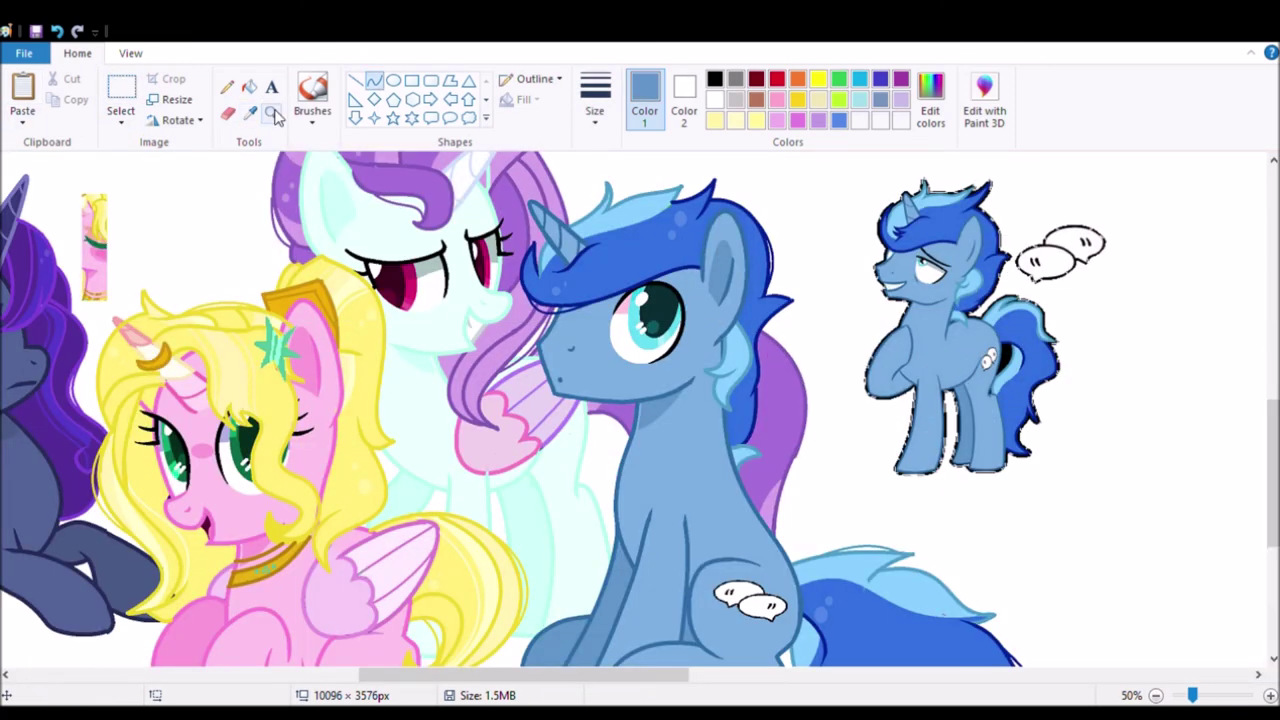